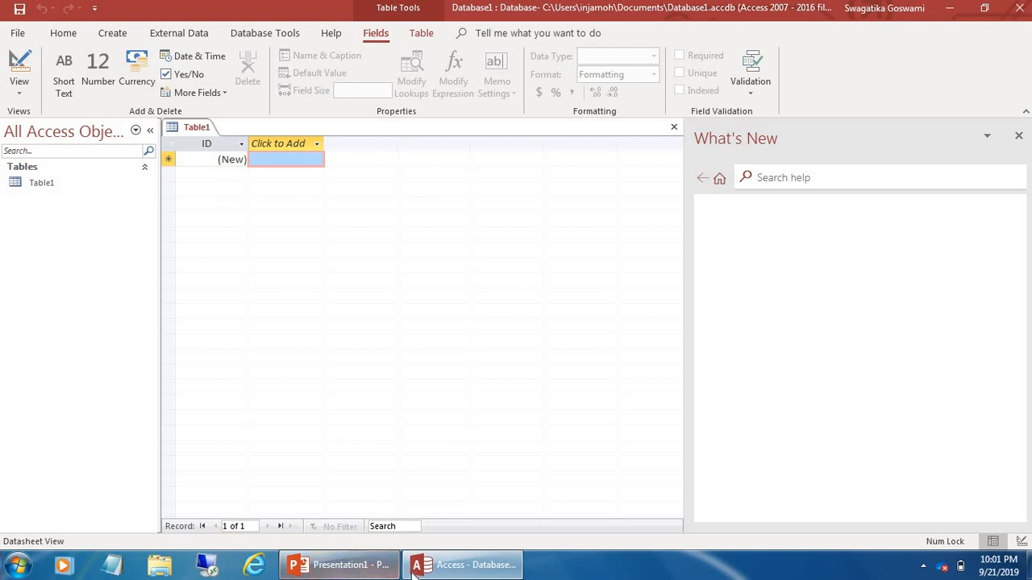
Check the topic list on the PowerPoint slide, then return to Access's new Table1
{"action": "left_click", "coordinate": [387, 569]}
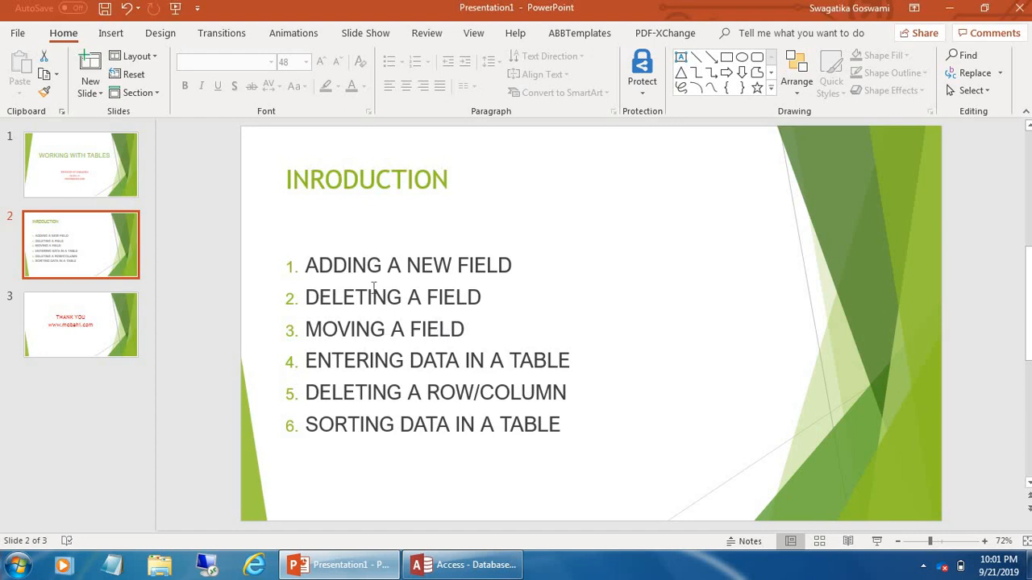
{"action": "left_click", "coordinate": [435, 565]}
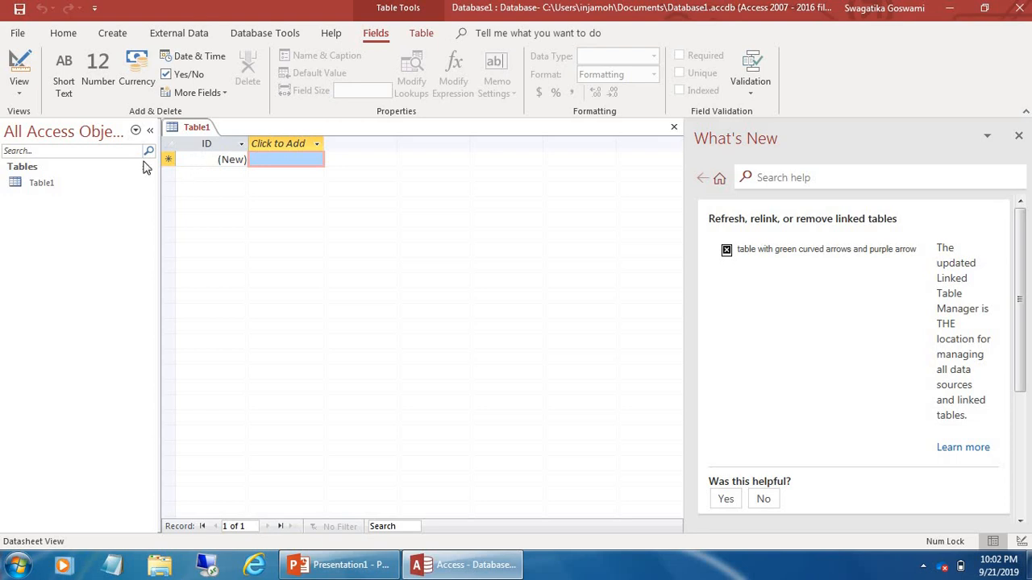
{"action": "left_click", "coordinate": [19, 90]}
Switch Table1 to Design view, saving it under the name 'Student'
{"action": "left_click", "coordinate": [48, 154]}
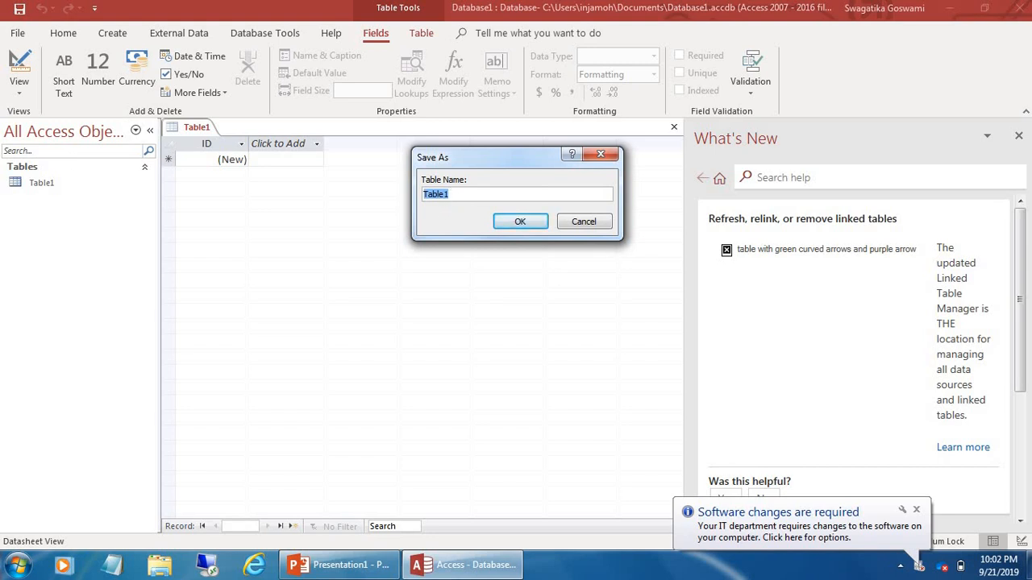
{"action": "key", "text": "BackSpace"}
{"action": "type", "text": "Student"}
{"action": "left_click", "coordinate": [509, 223]}
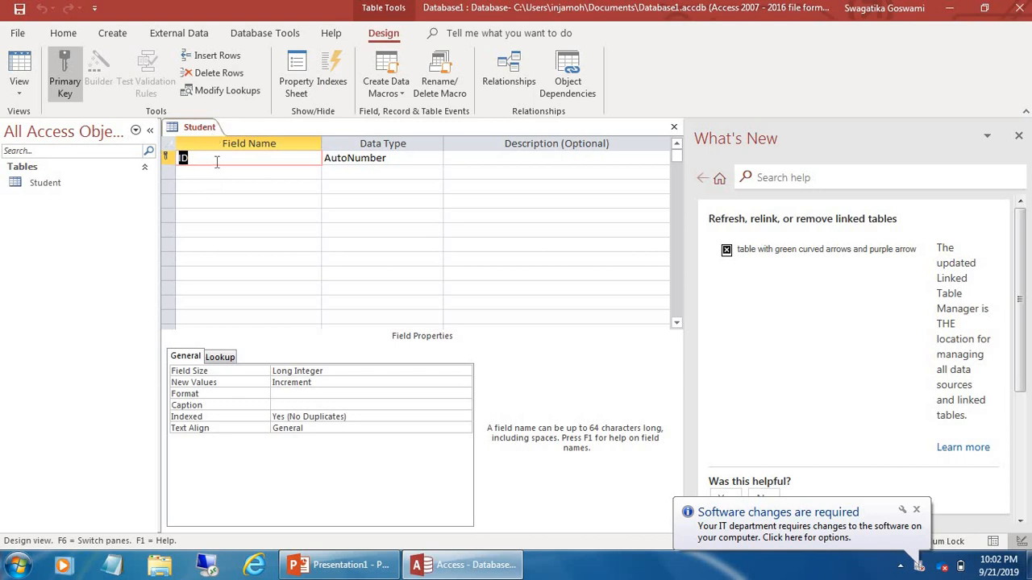
{"action": "key", "text": "BackSpace"}
Rename the first field from ID to Roll_NO and keep its AutoNumber data type
{"action": "type", "text": "Roll_NO"}
{"action": "left_click", "coordinate": [422, 158]}
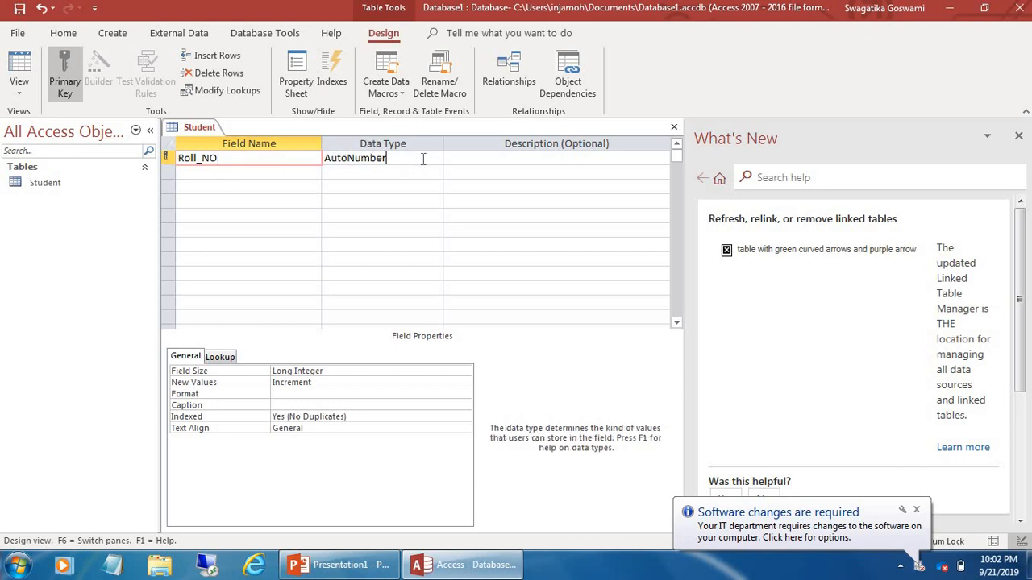
{"action": "left_click", "coordinate": [435, 159]}
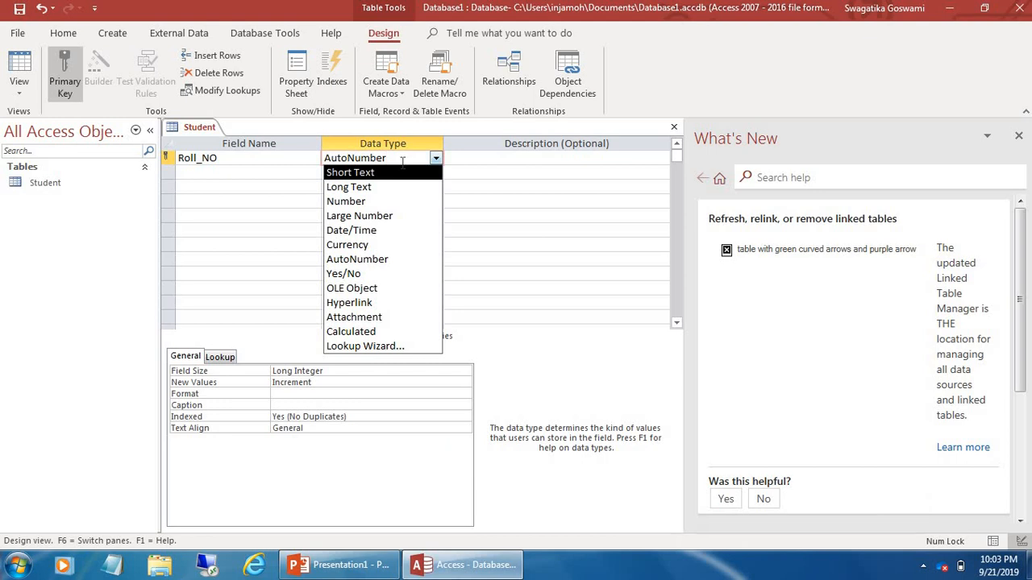
{"action": "left_click", "coordinate": [235, 172]}
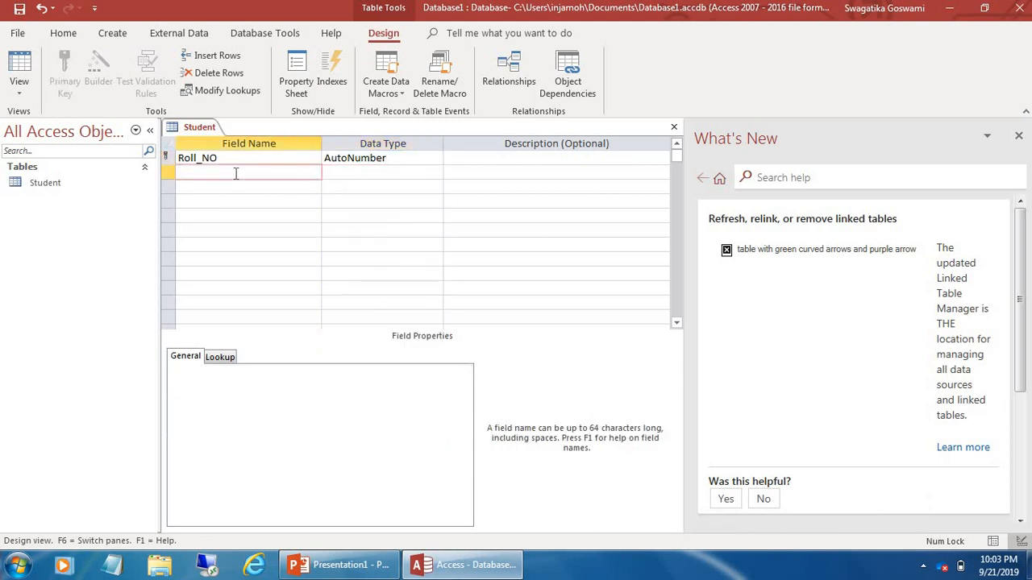
Add an S_Name field as Short Text and an S_Age field as Number
{"action": "type", "text": "S_Name"}
{"action": "left_click", "coordinate": [344, 174]}
{"action": "left_click", "coordinate": [224, 187]}
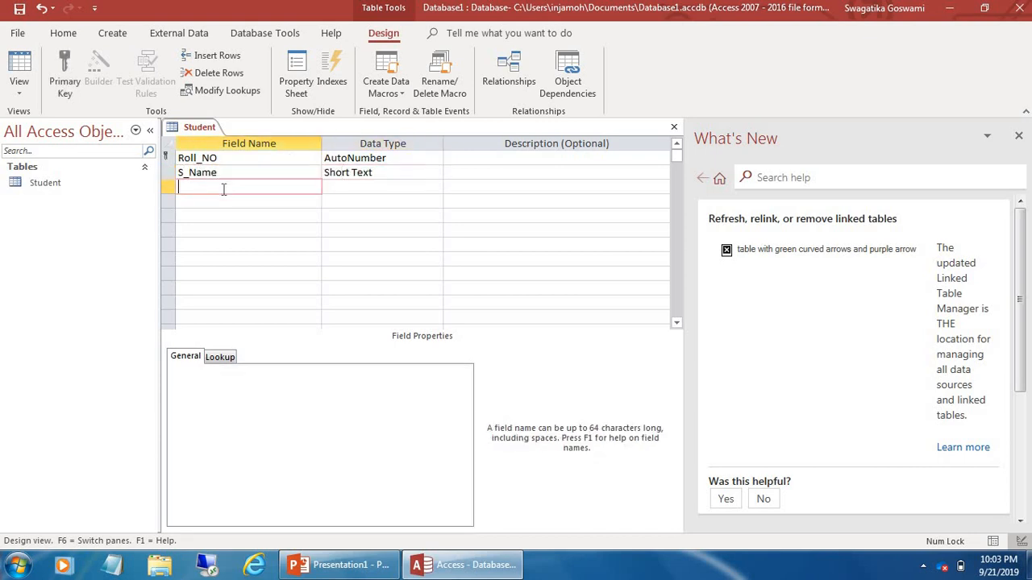
{"action": "type", "text": "S_Age"}
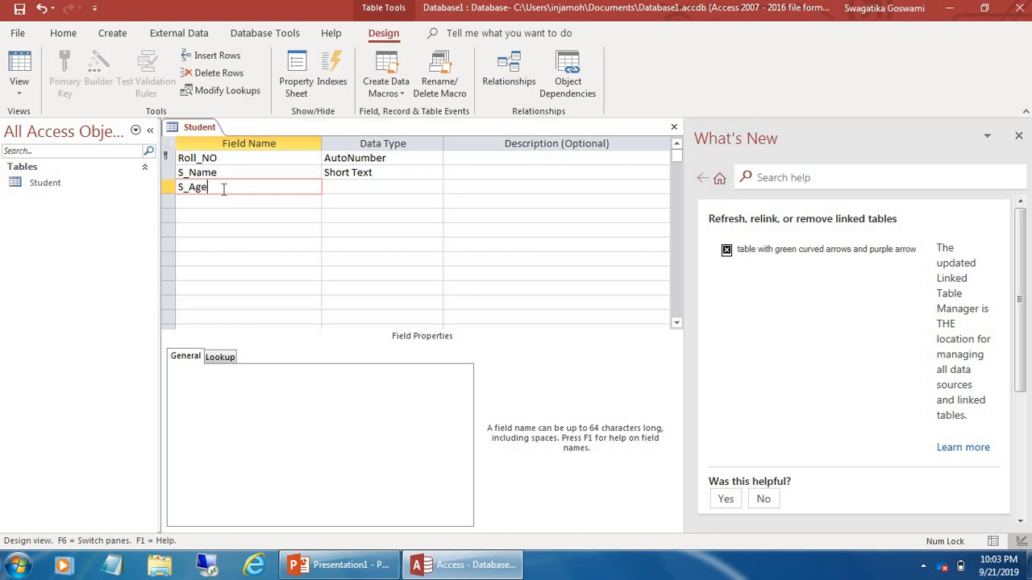
{"action": "left_click", "coordinate": [347, 186]}
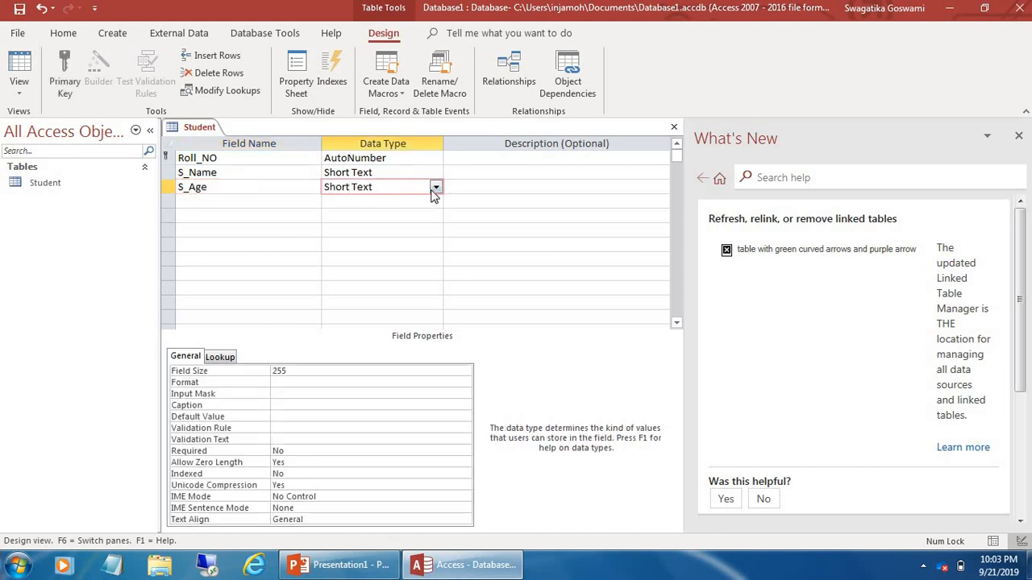
{"action": "left_click", "coordinate": [436, 187]}
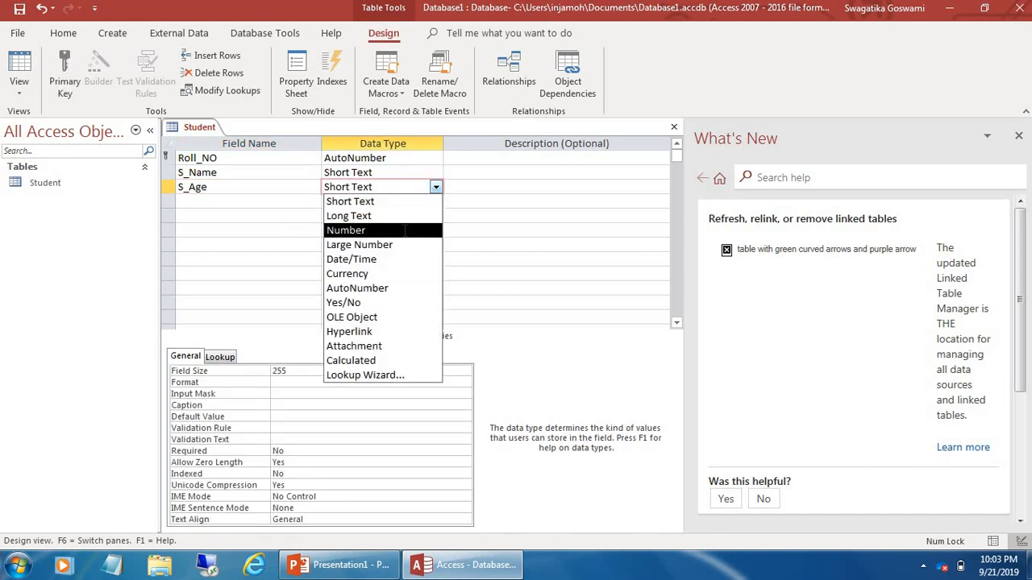
{"action": "left_click", "coordinate": [376, 228]}
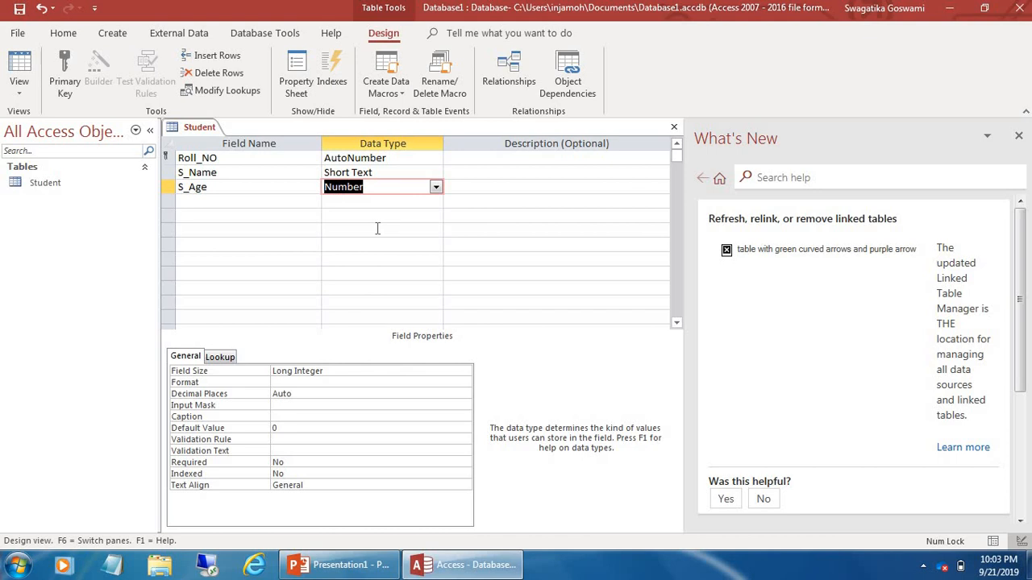
Add a Phone field with the Number data type
{"action": "left_click", "coordinate": [221, 201]}
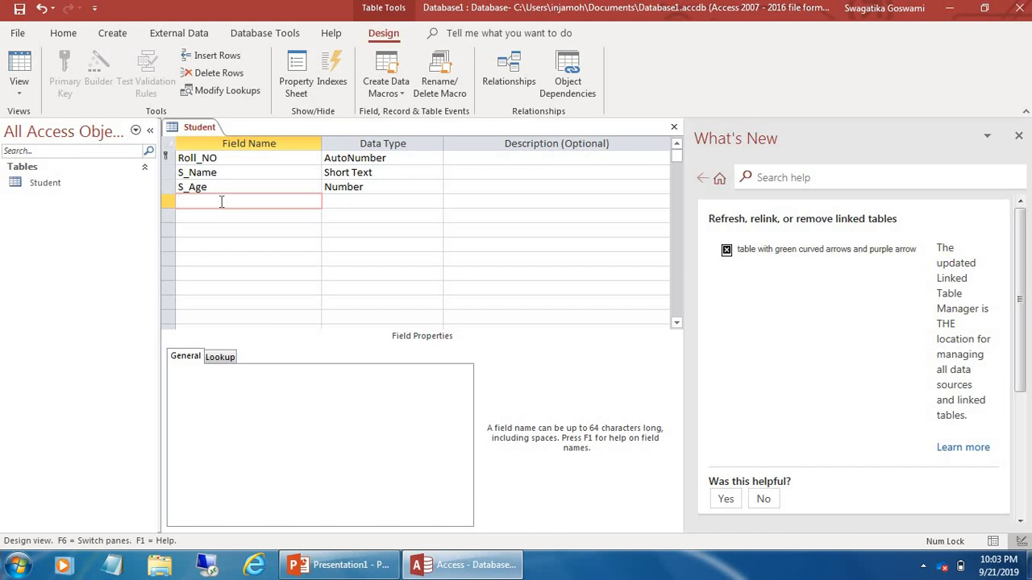
{"action": "type", "text": "Phone"}
{"action": "left_click", "coordinate": [387, 202]}
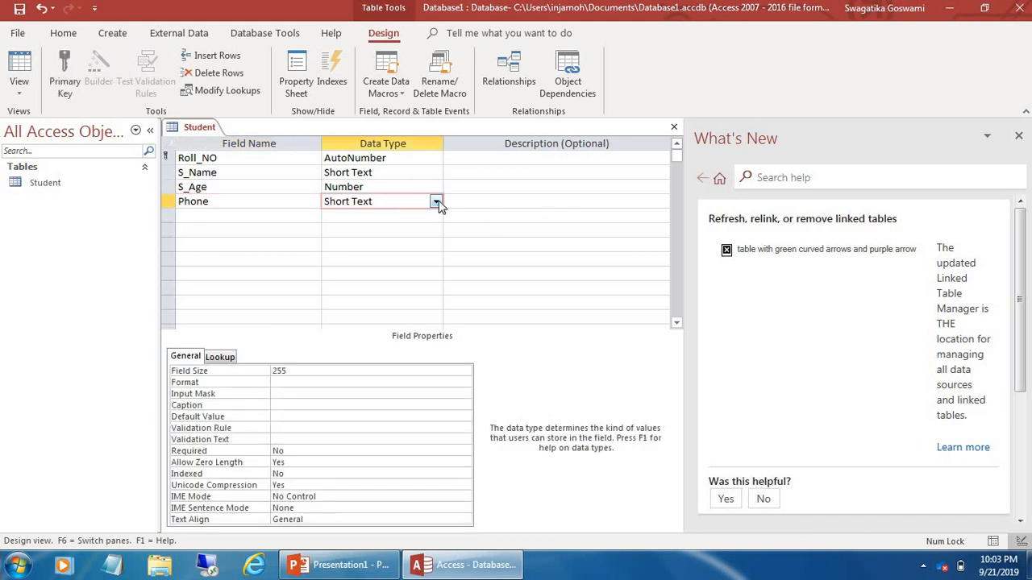
{"action": "left_click", "coordinate": [435, 201]}
{"action": "left_click", "coordinate": [383, 243]}
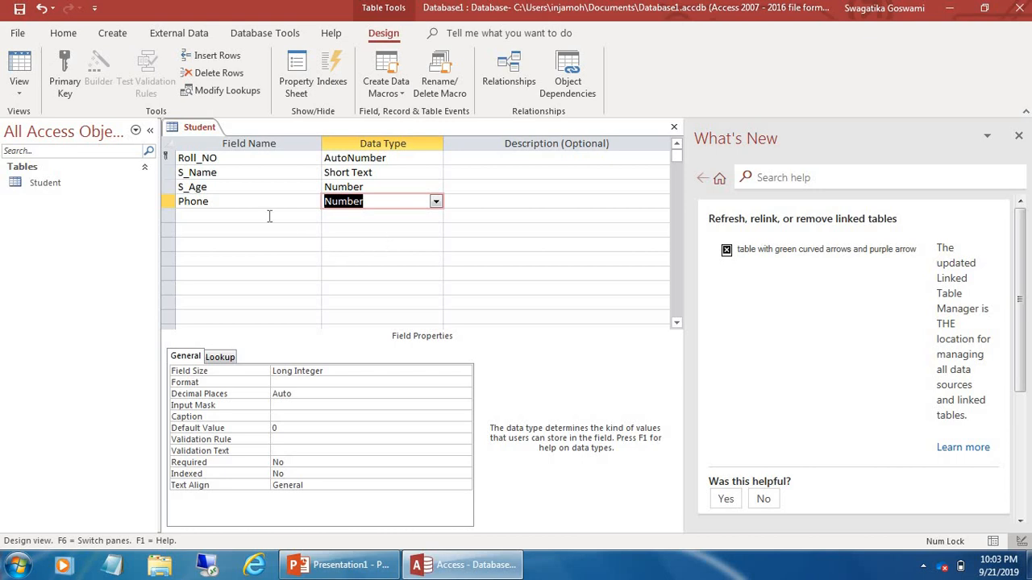
{"action": "left_click", "coordinate": [202, 218]}
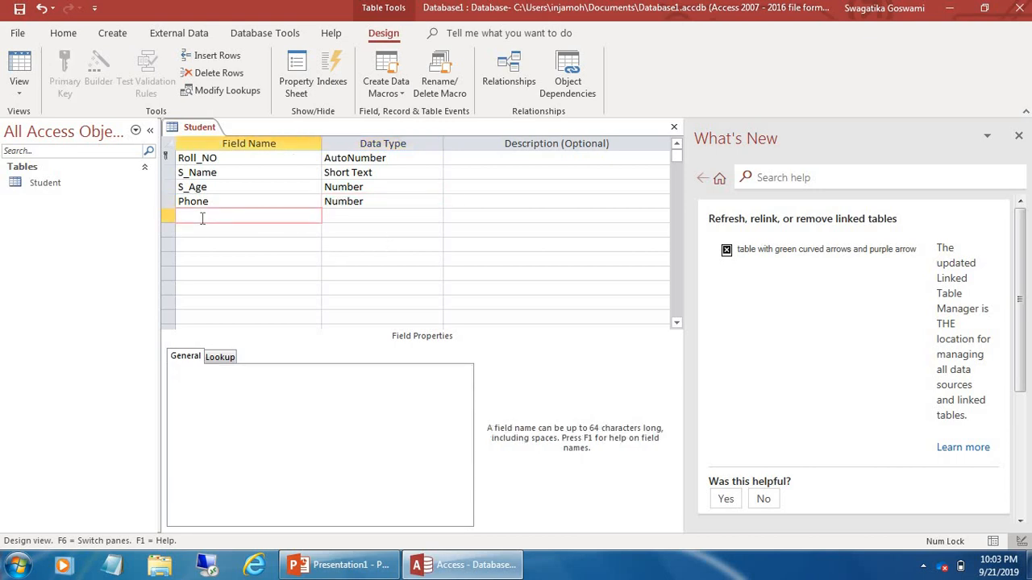
Add a Class field as Short Text and a Math field as Number
{"action": "type", "text": "Class"}
{"action": "left_click", "coordinate": [351, 217]}
{"action": "left_click", "coordinate": [435, 217]}
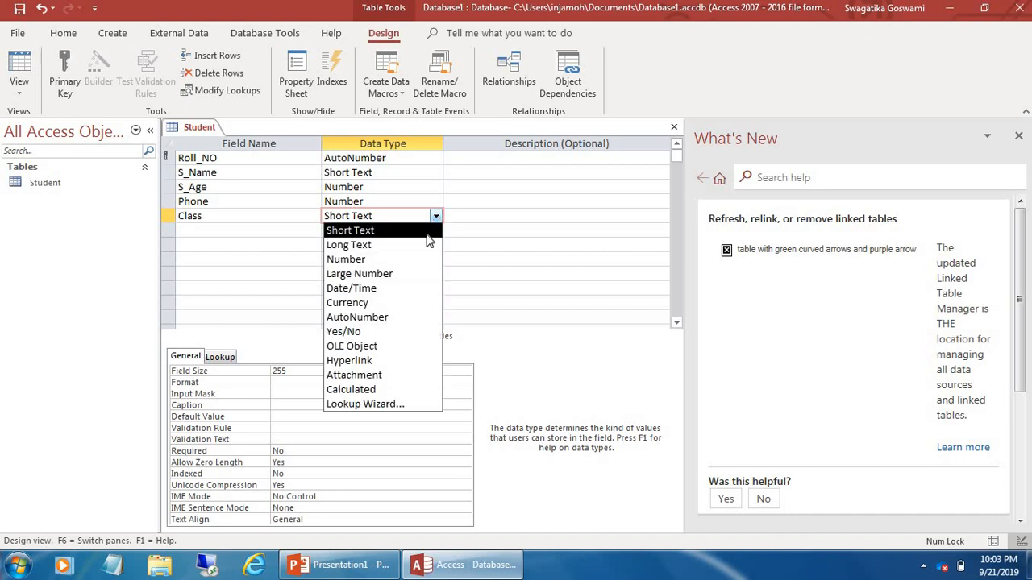
{"action": "left_click", "coordinate": [384, 233]}
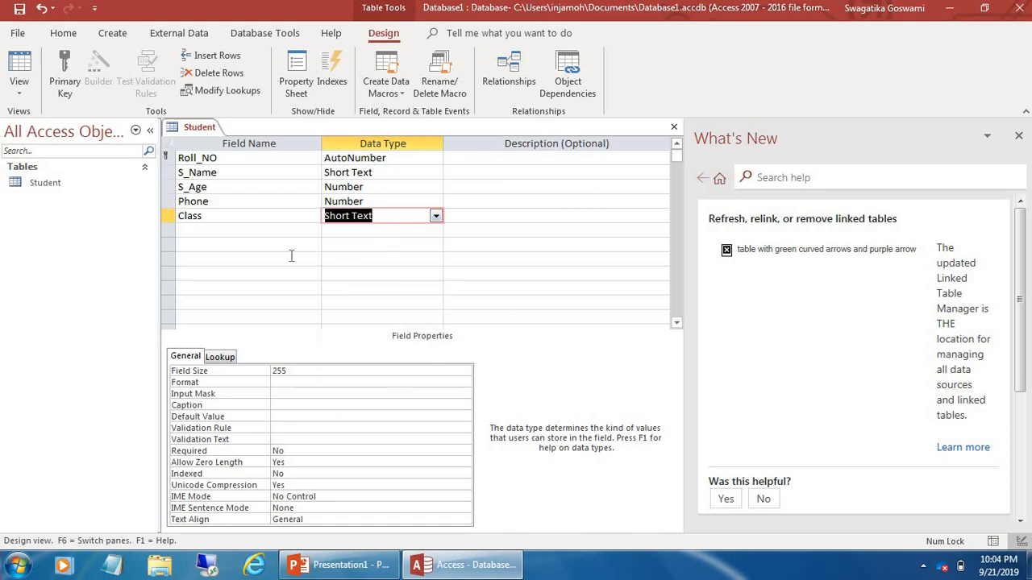
{"action": "left_click", "coordinate": [192, 235]}
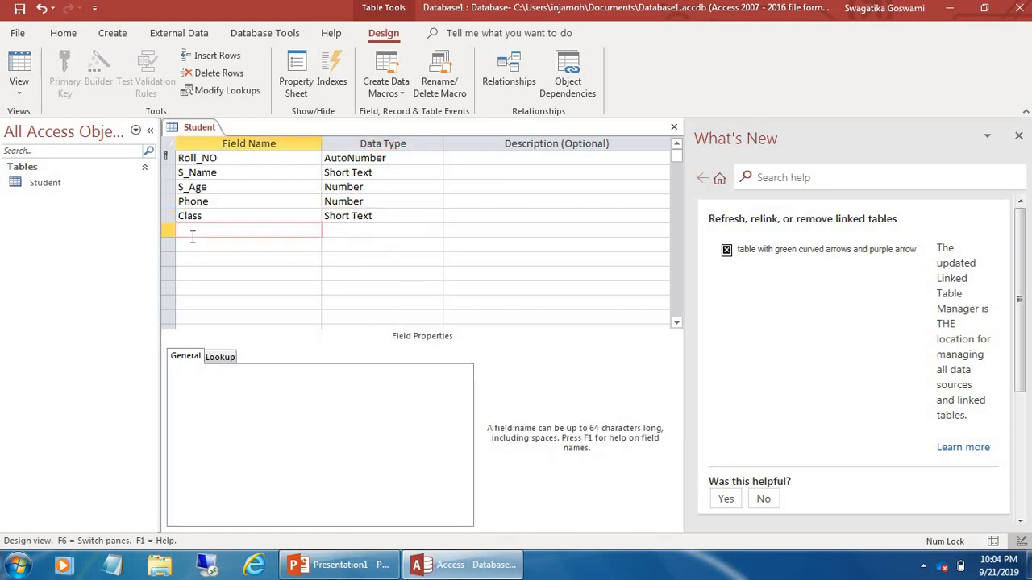
{"action": "type", "text": "Math"}
{"action": "left_click", "coordinate": [385, 229]}
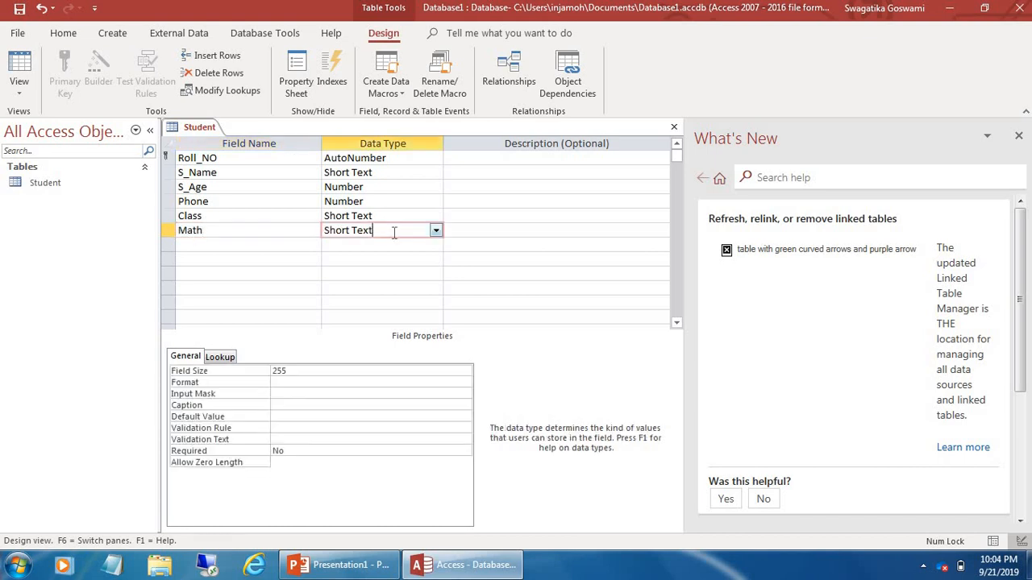
{"action": "left_click", "coordinate": [435, 230]}
{"action": "left_click", "coordinate": [405, 275]}
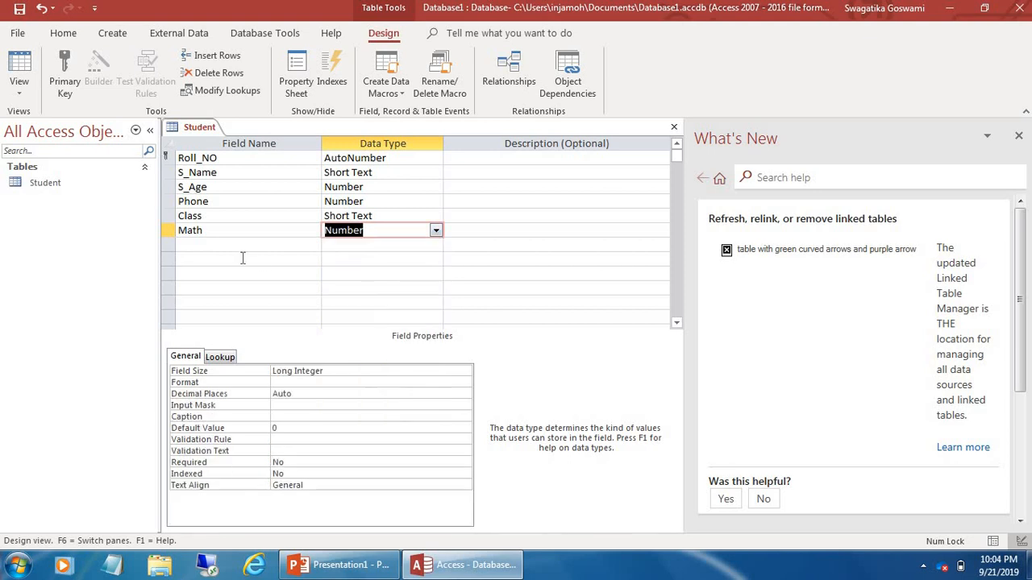
{"action": "left_click", "coordinate": [241, 247]}
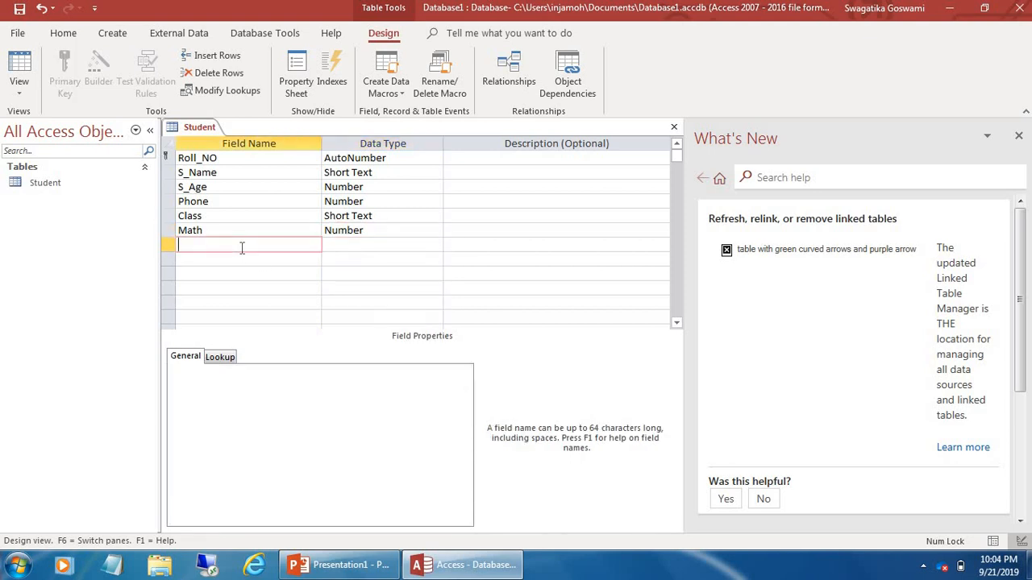
Add Science and Computer fields, both with the Number data type
{"action": "type", "text": "Science"}
{"action": "left_click", "coordinate": [364, 244]}
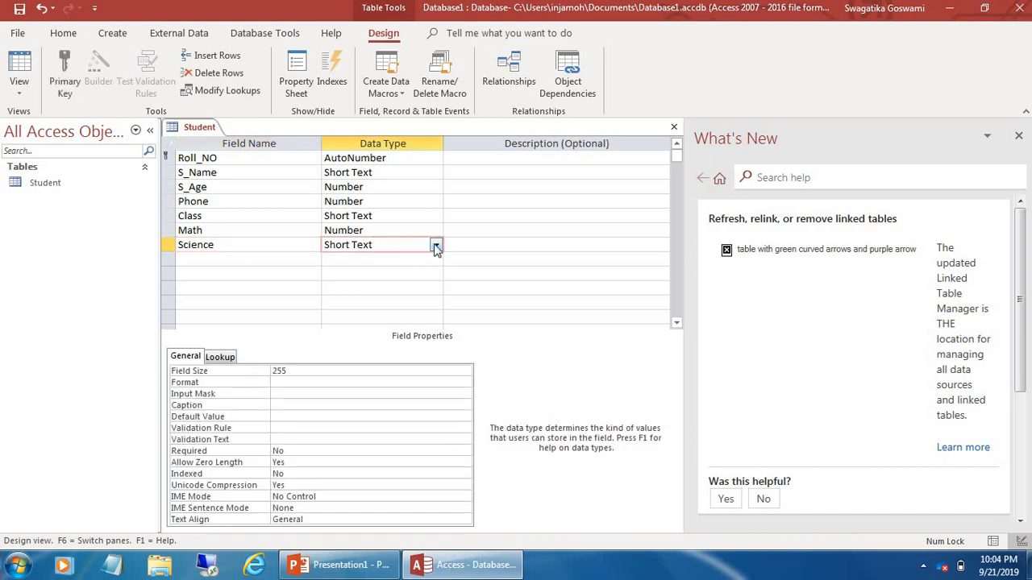
{"action": "left_click", "coordinate": [436, 244]}
{"action": "key", "text": "Return"}
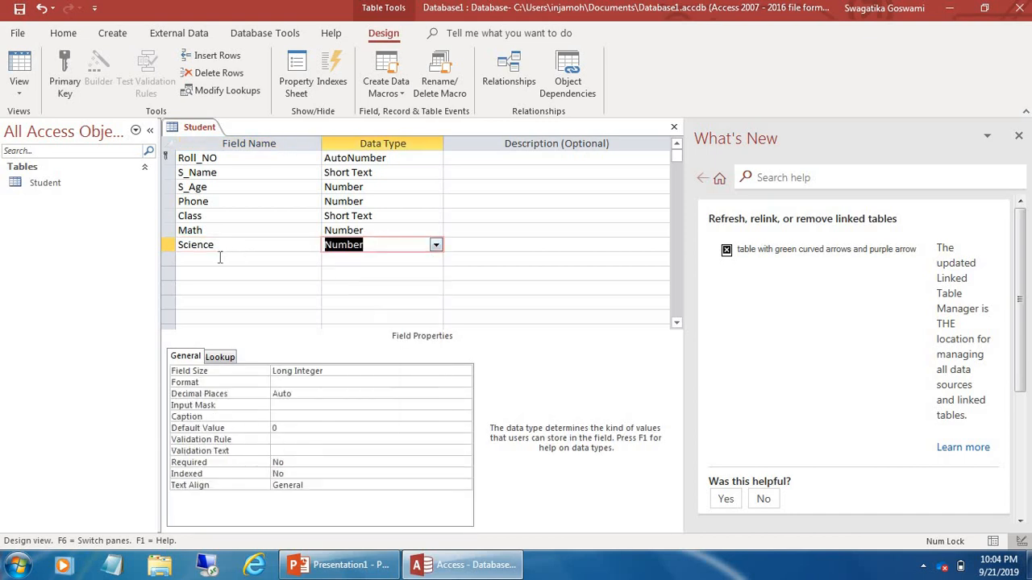
{"action": "left_click", "coordinate": [219, 257]}
{"action": "type", "text": "Co"}
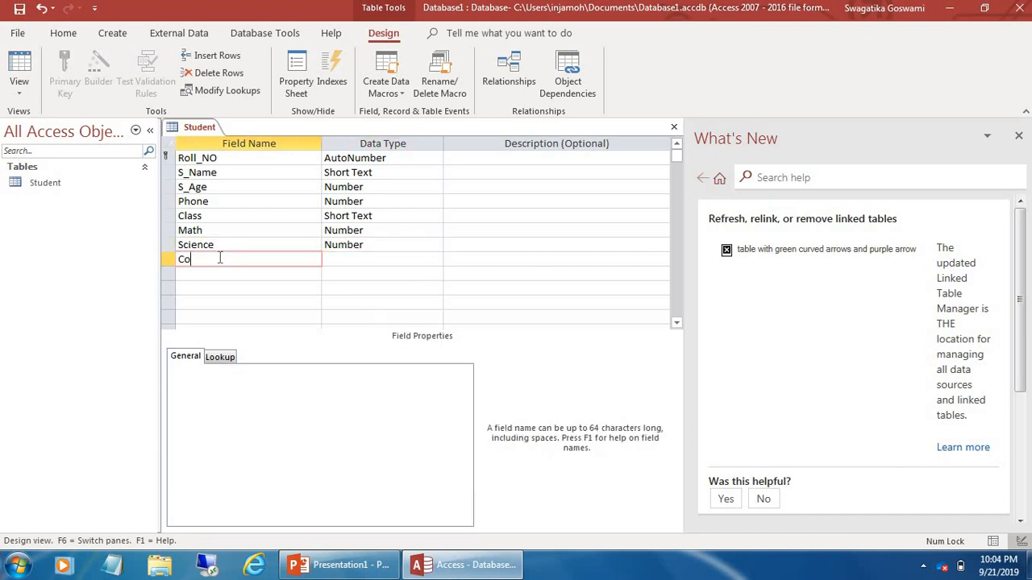
{"action": "type", "text": "mputer"}
{"action": "left_click", "coordinate": [350, 258]}
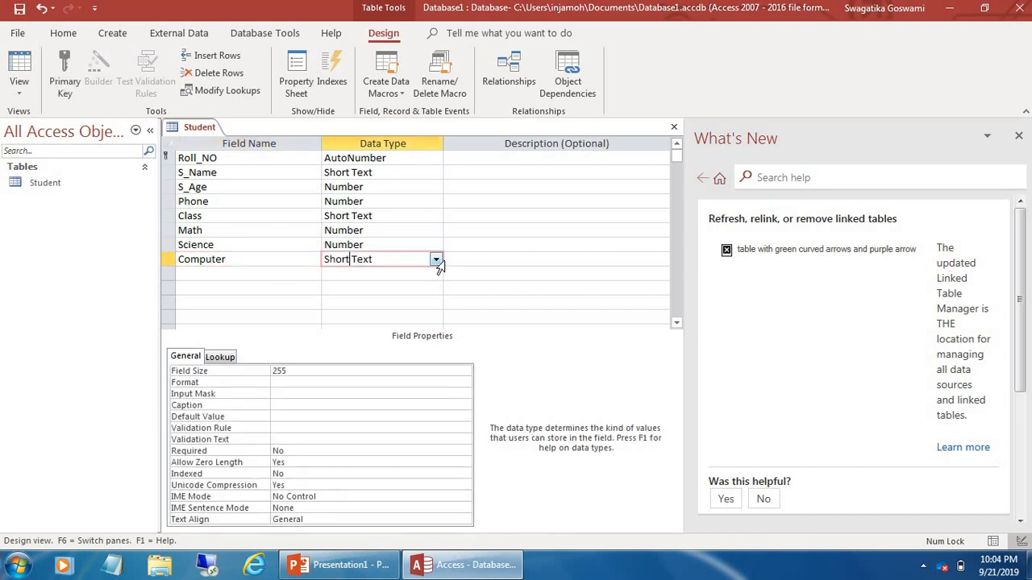
{"action": "left_click", "coordinate": [436, 260]}
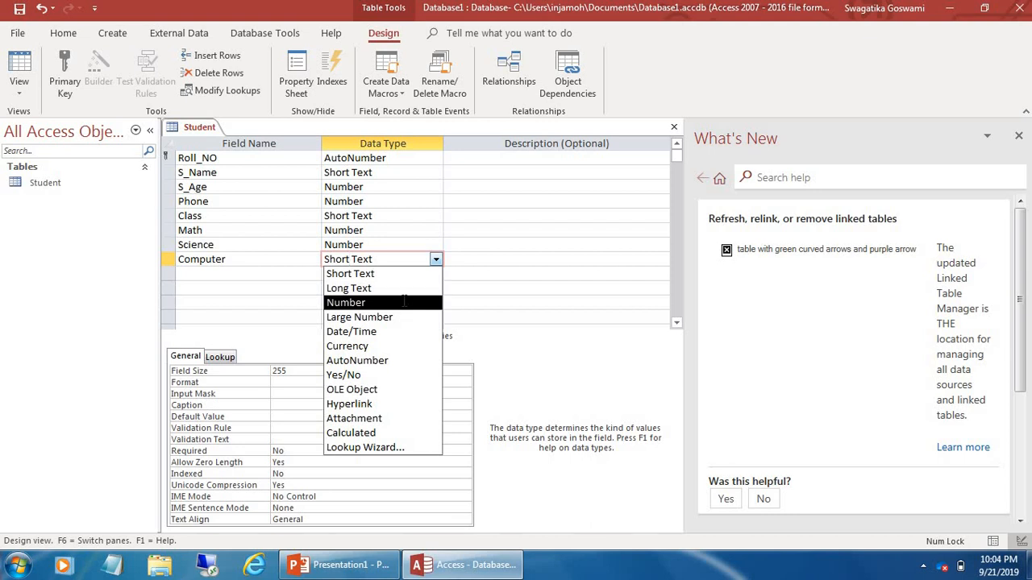
{"action": "left_click", "coordinate": [404, 302]}
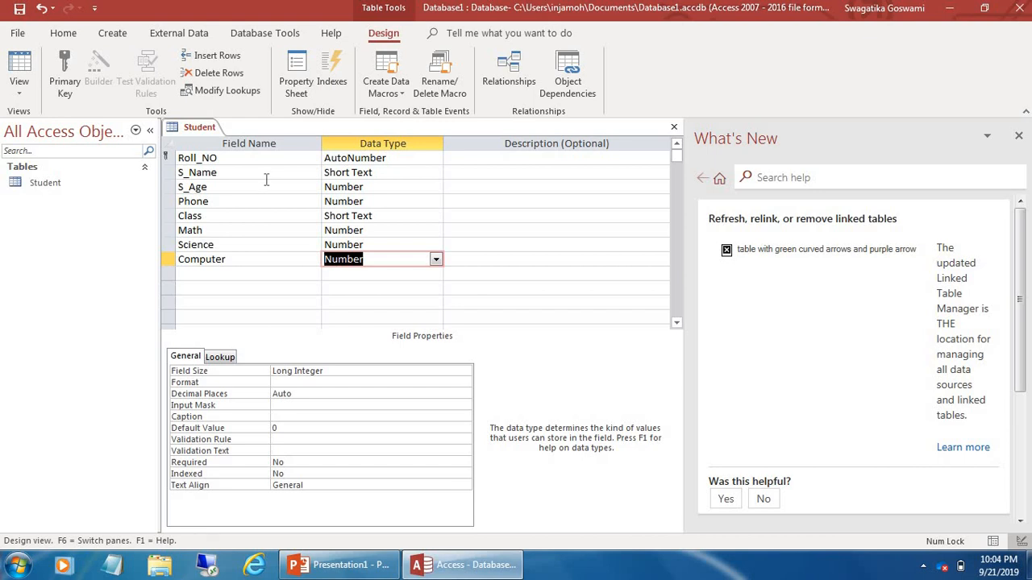
{"action": "left_click", "coordinate": [359, 569]}
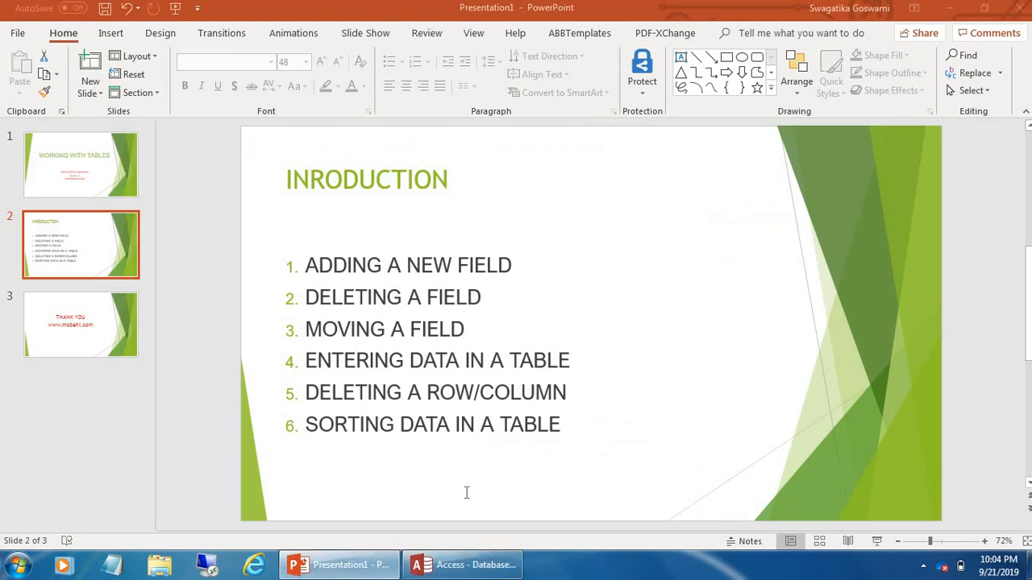
Switch from PowerPoint back to the Student table design in Access
{"action": "left_click", "coordinate": [463, 565]}
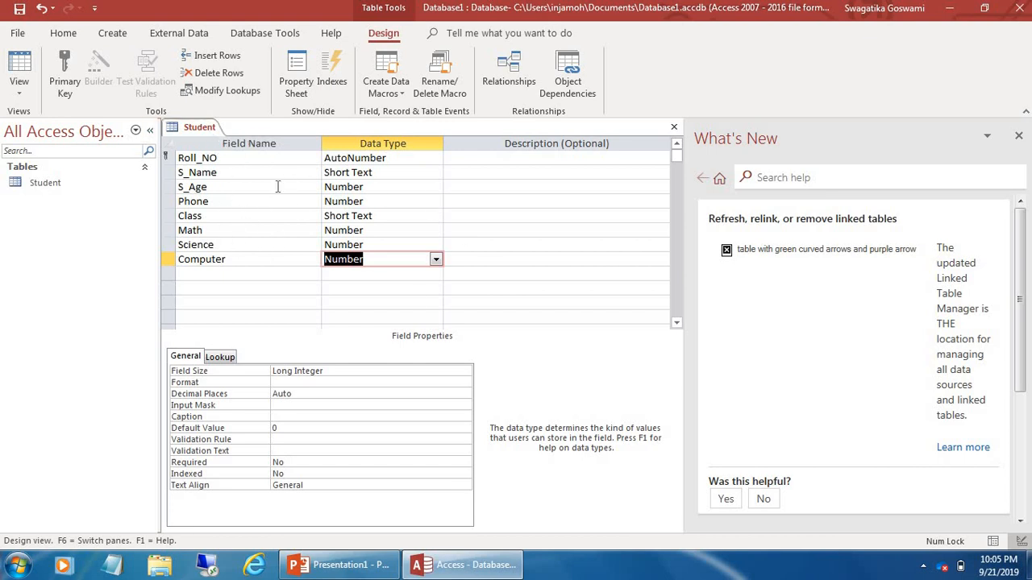
Save the Student table, switch it to Datasheet view, and close the help pane
{"action": "left_click", "coordinate": [202, 132]}
{"action": "left_click", "coordinate": [19, 95]}
{"action": "left_click", "coordinate": [58, 127]}
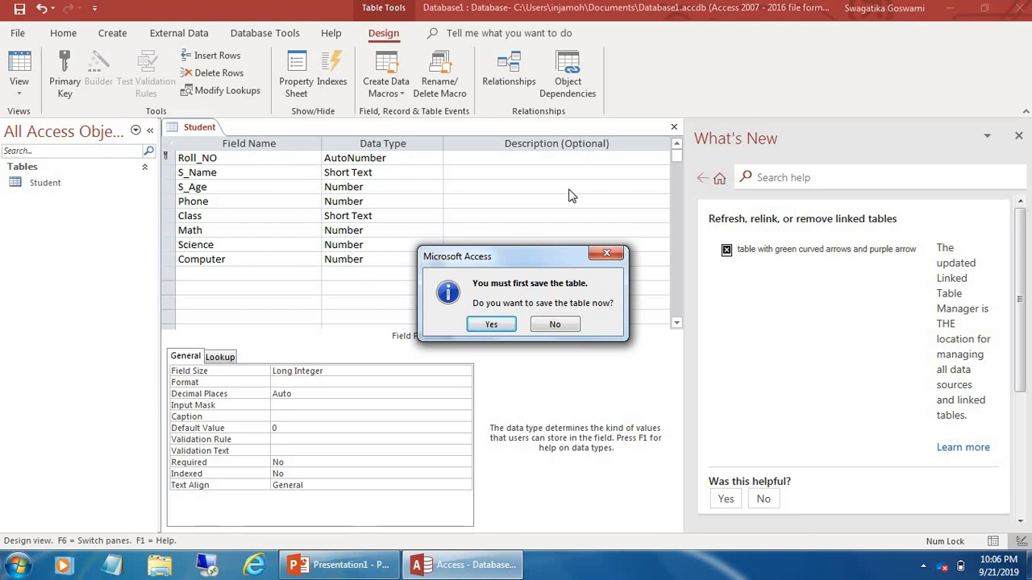
{"action": "left_click", "coordinate": [486, 324]}
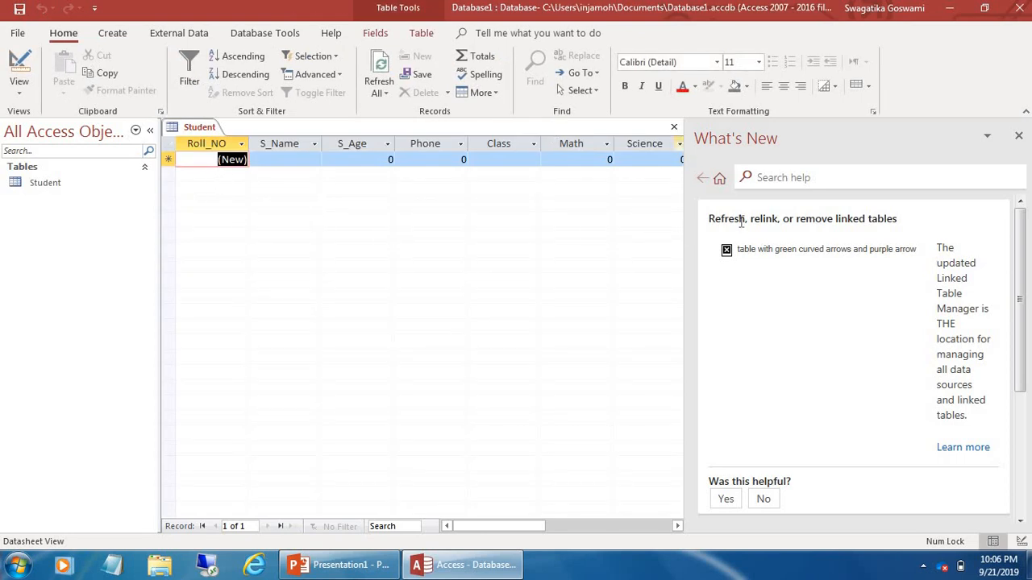
{"action": "left_click", "coordinate": [1019, 138]}
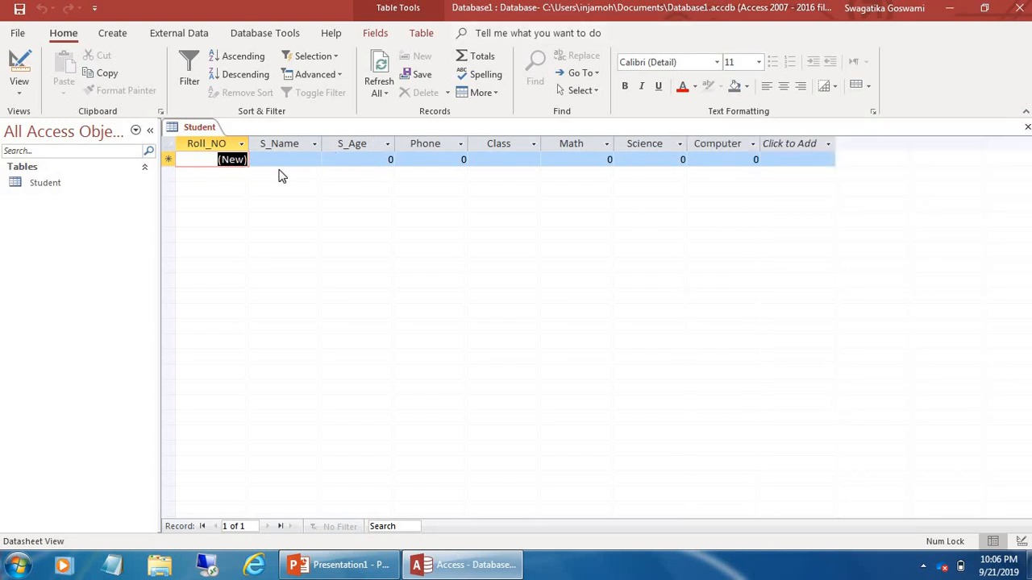
{"action": "left_click", "coordinate": [346, 564]}
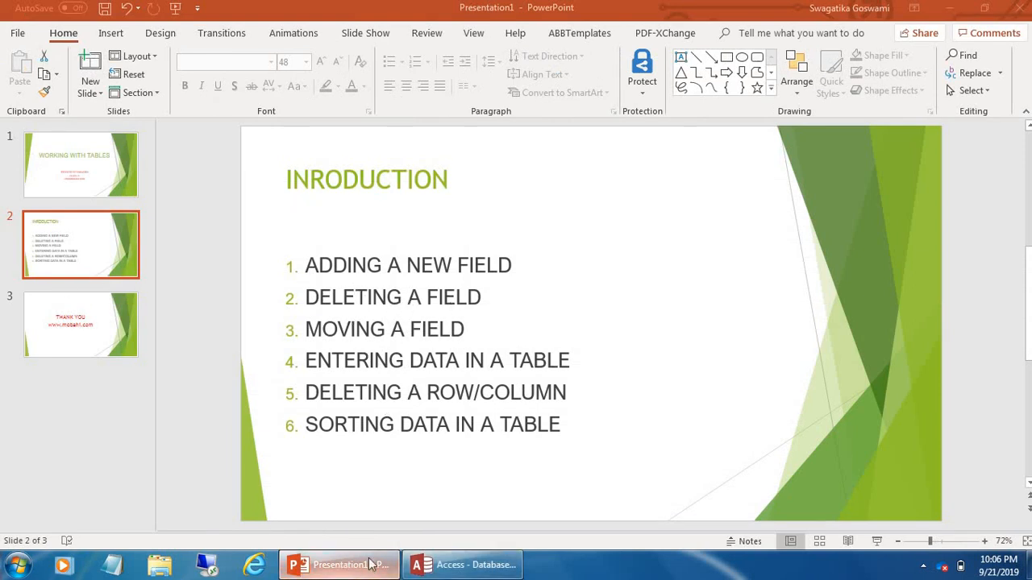
Back in Access, delete the Computer column, leaving Roll_NO through Science
{"action": "left_click", "coordinate": [448, 564]}
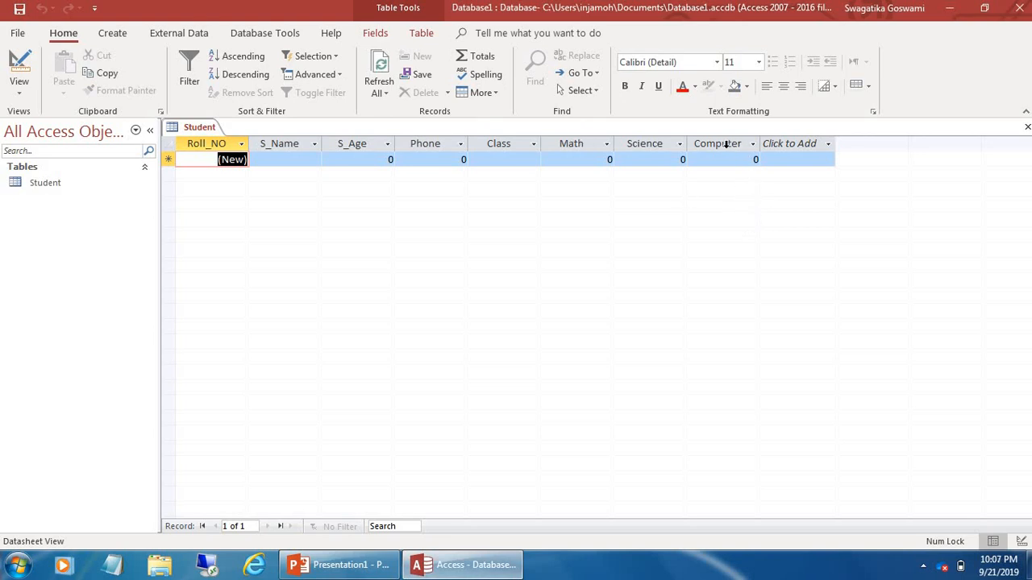
{"action": "left_click", "coordinate": [726, 145]}
{"action": "left_click", "coordinate": [622, 145]}
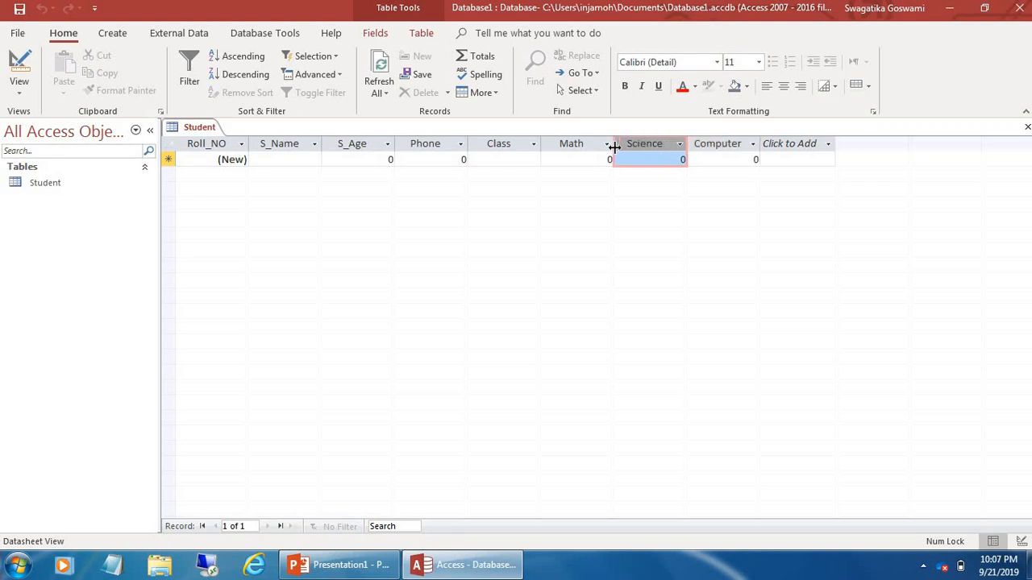
{"action": "left_click", "coordinate": [576, 145]}
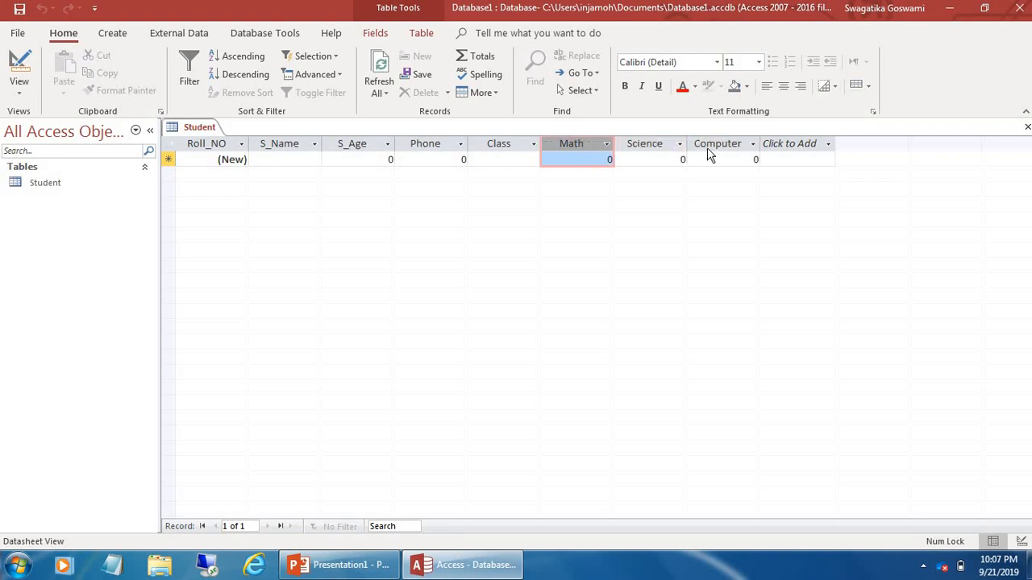
{"action": "left_click", "coordinate": [707, 147]}
{"action": "right_click", "coordinate": [708, 154]}
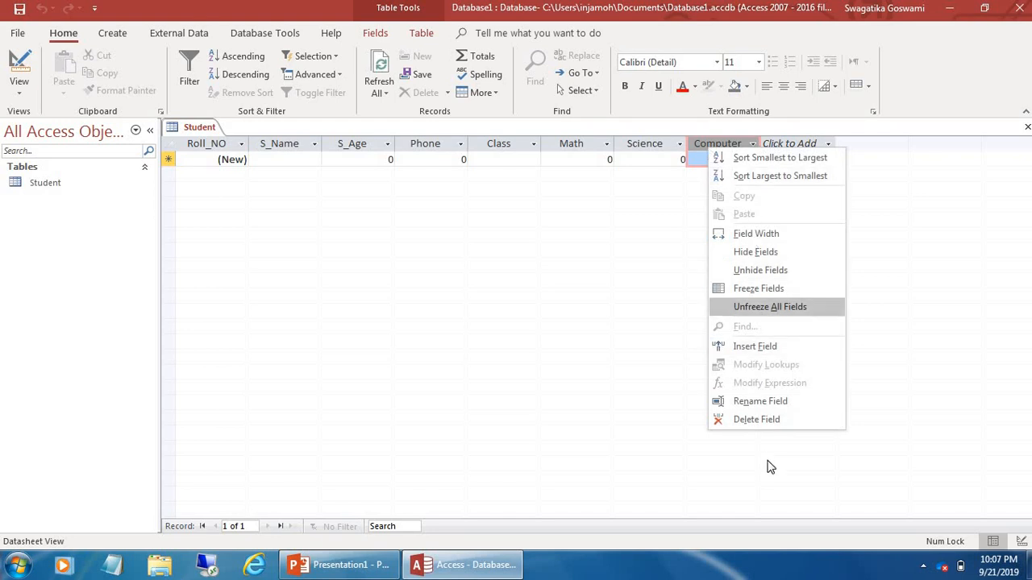
{"action": "left_click", "coordinate": [742, 420]}
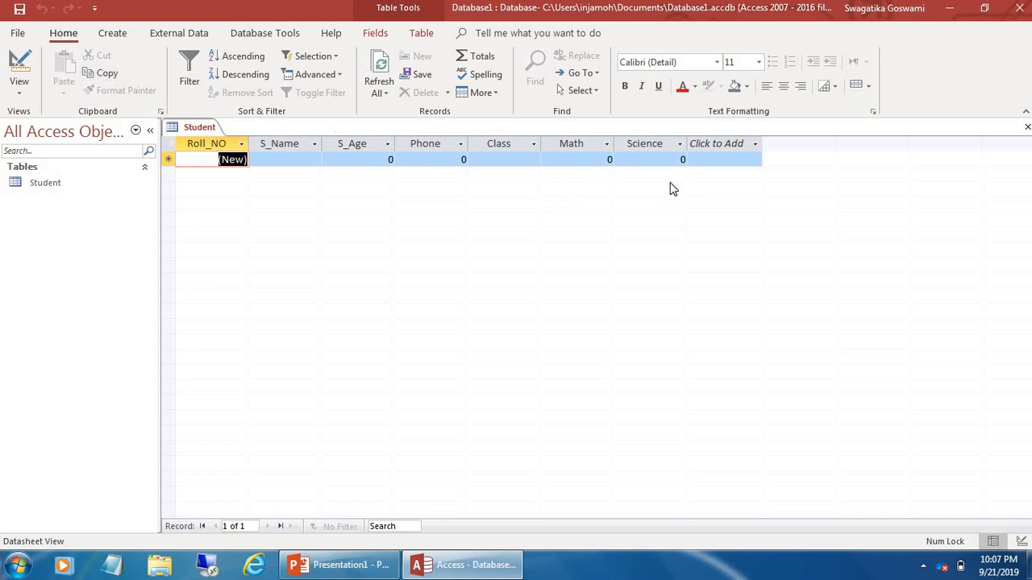
In Design view, re-add Computer after Science as a Number field
{"action": "left_click", "coordinate": [20, 87]}
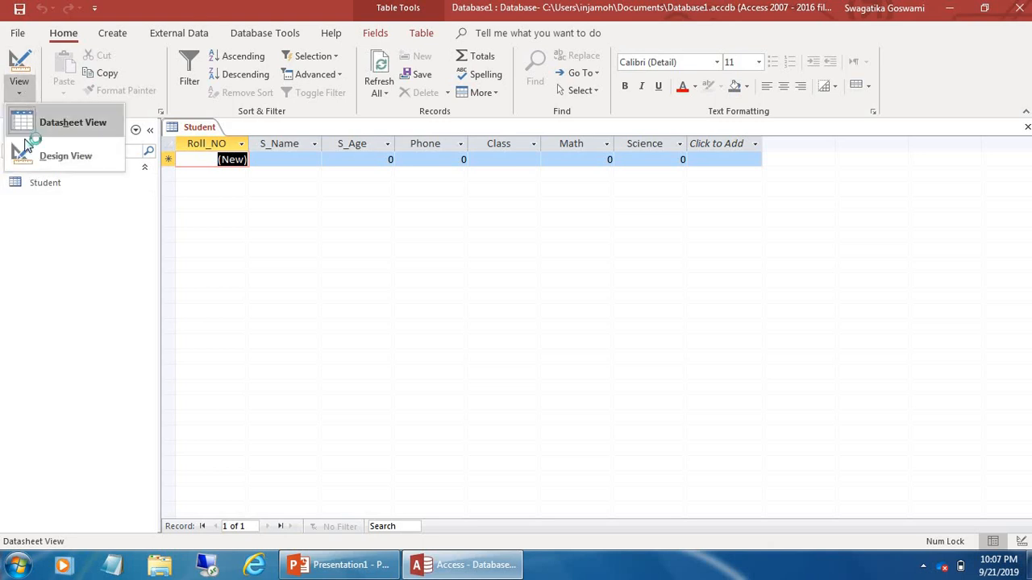
{"action": "left_click", "coordinate": [69, 156]}
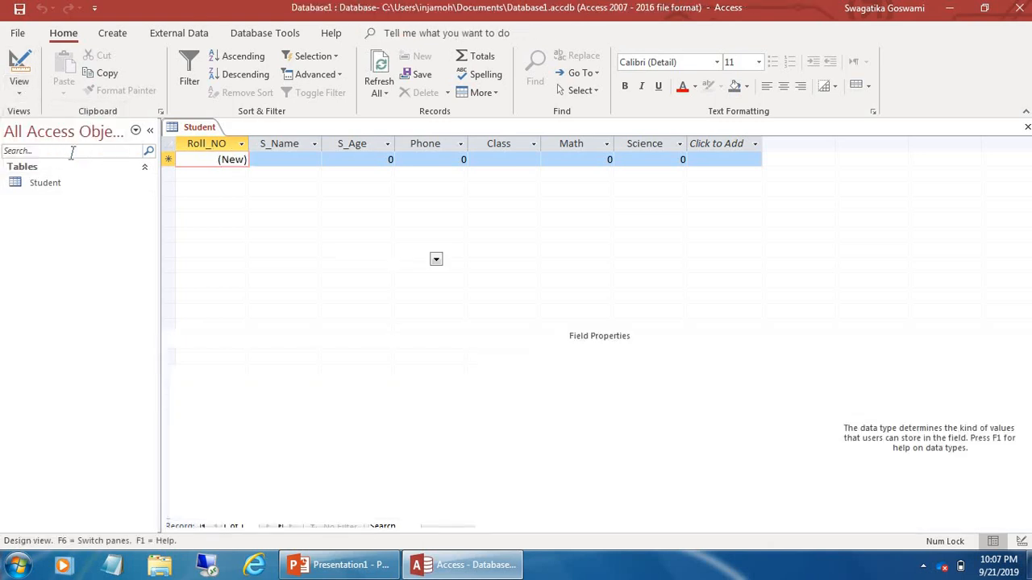
{"action": "left_click", "coordinate": [223, 267]}
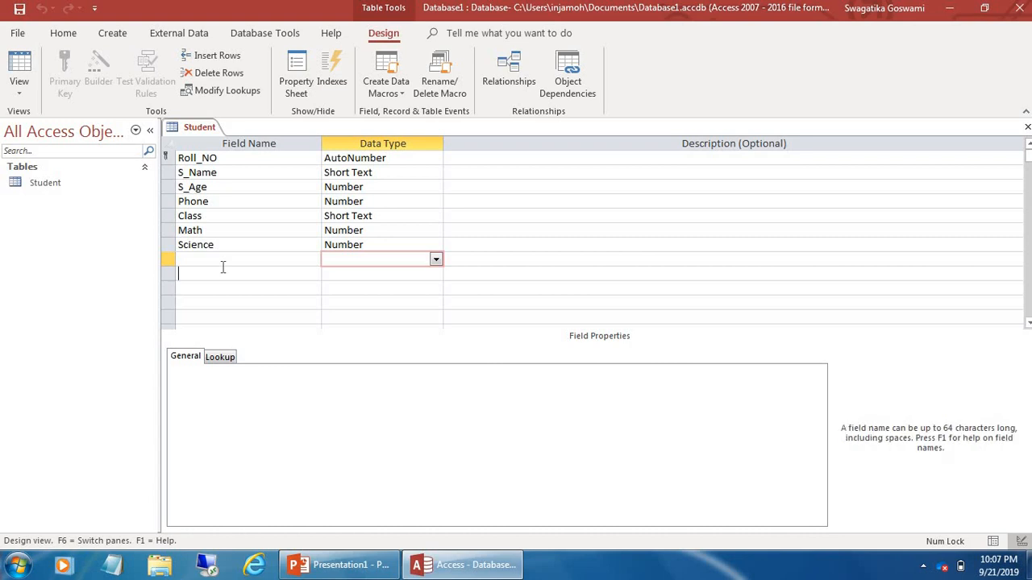
{"action": "left_click", "coordinate": [225, 258]}
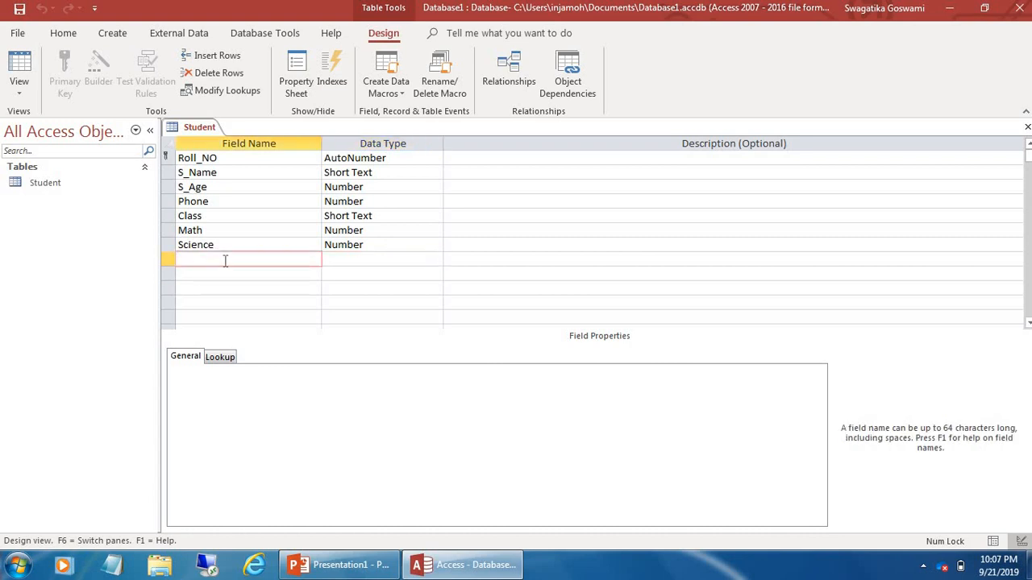
{"action": "left_click", "coordinate": [342, 264]}
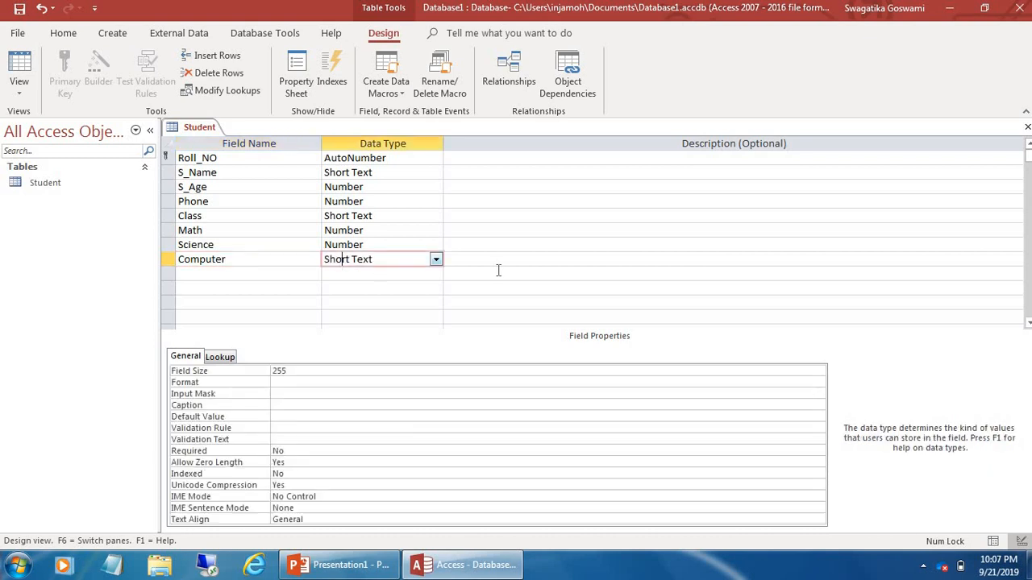
{"action": "left_click", "coordinate": [435, 260]}
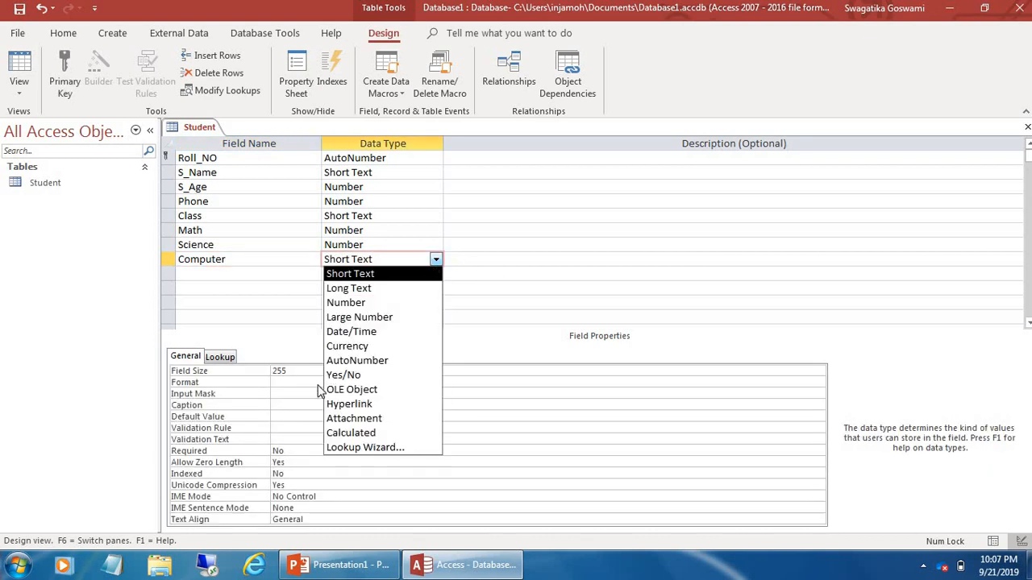
{"action": "left_click", "coordinate": [381, 302]}
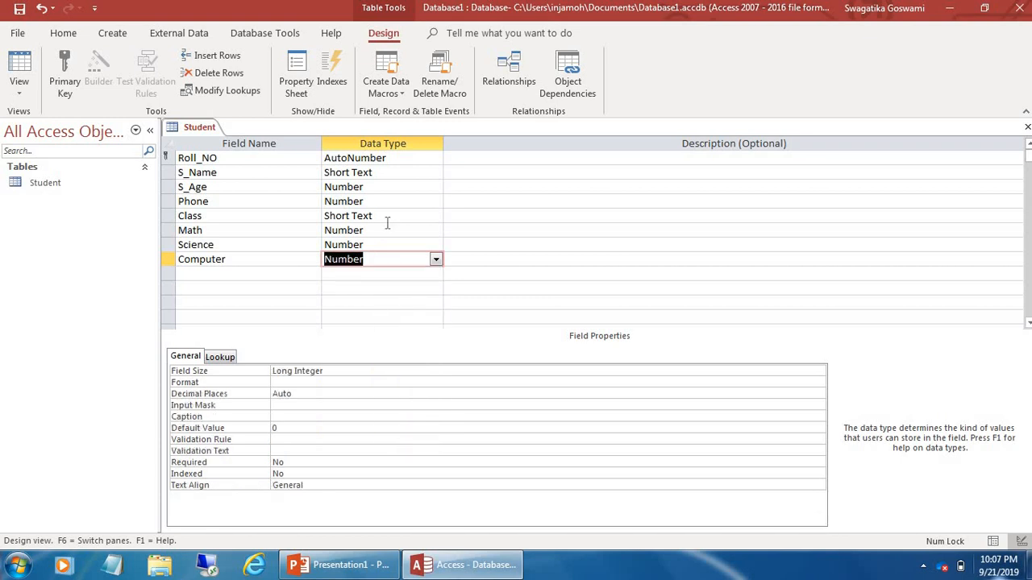
{"action": "left_click", "coordinate": [219, 200]}
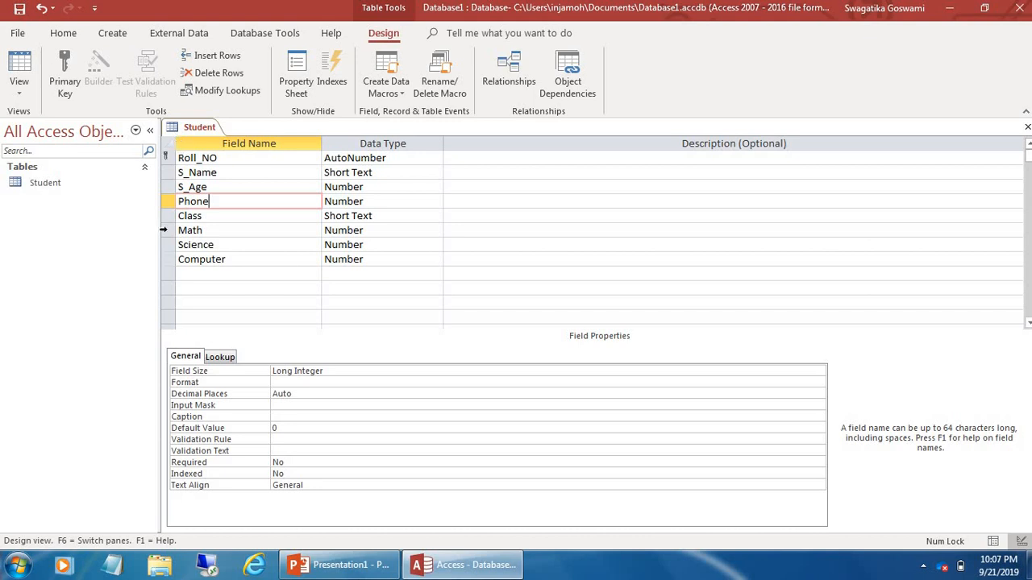
{"action": "left_click", "coordinate": [191, 257]}
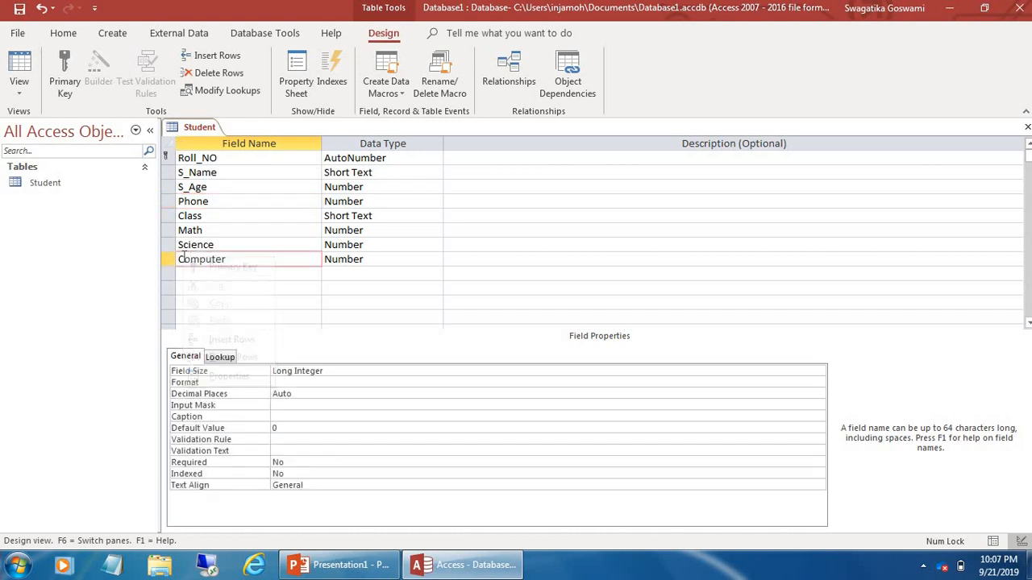
{"action": "right_click", "coordinate": [184, 258]}
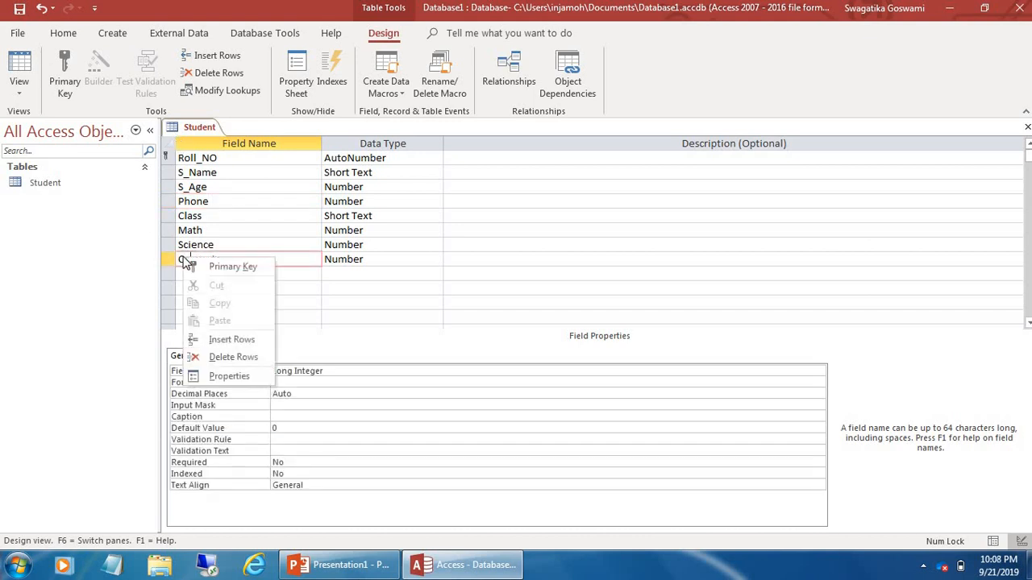
{"action": "left_click", "coordinate": [224, 357]}
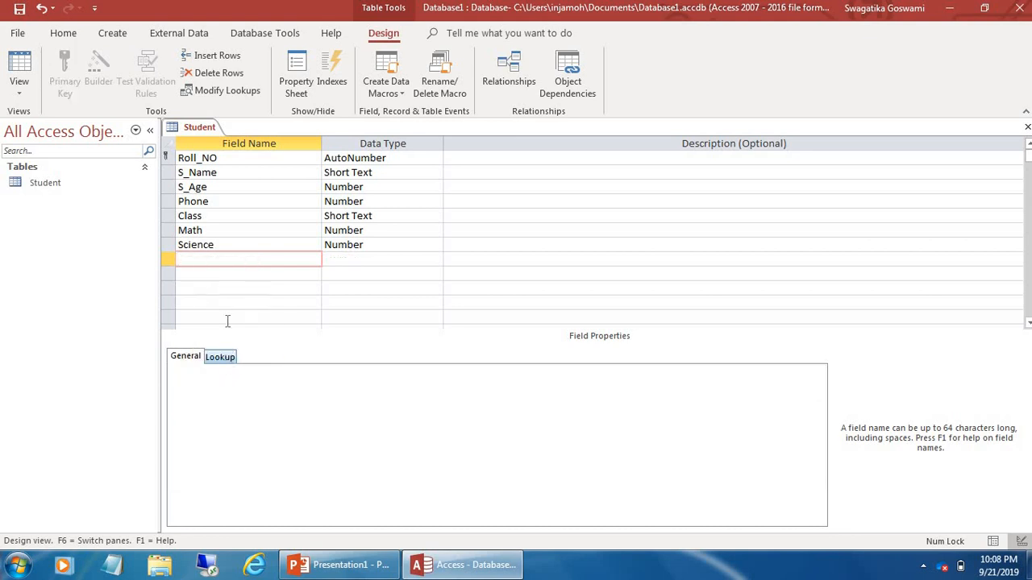
{"action": "left_click", "coordinate": [42, 9]}
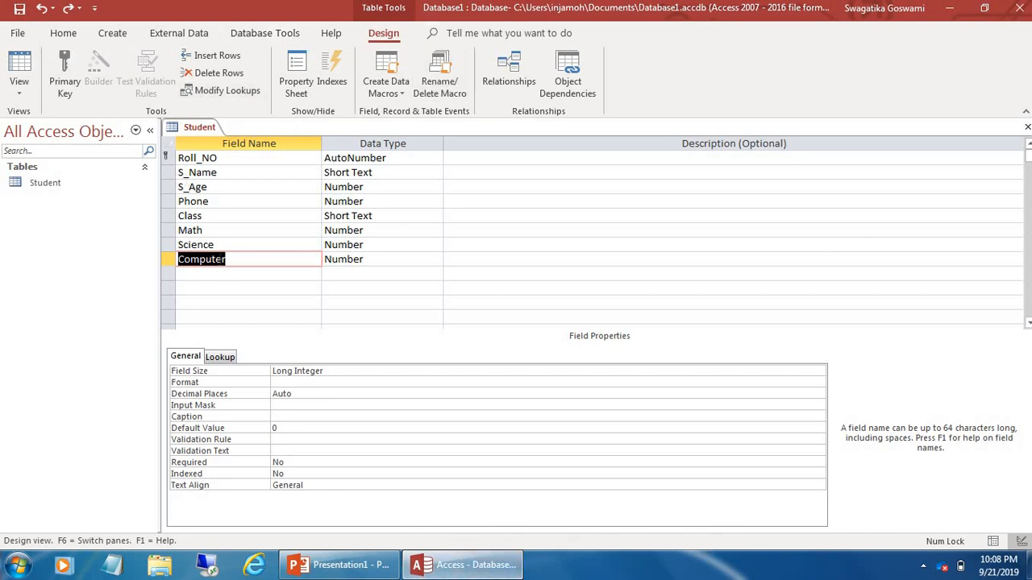
{"action": "left_click", "coordinate": [221, 259]}
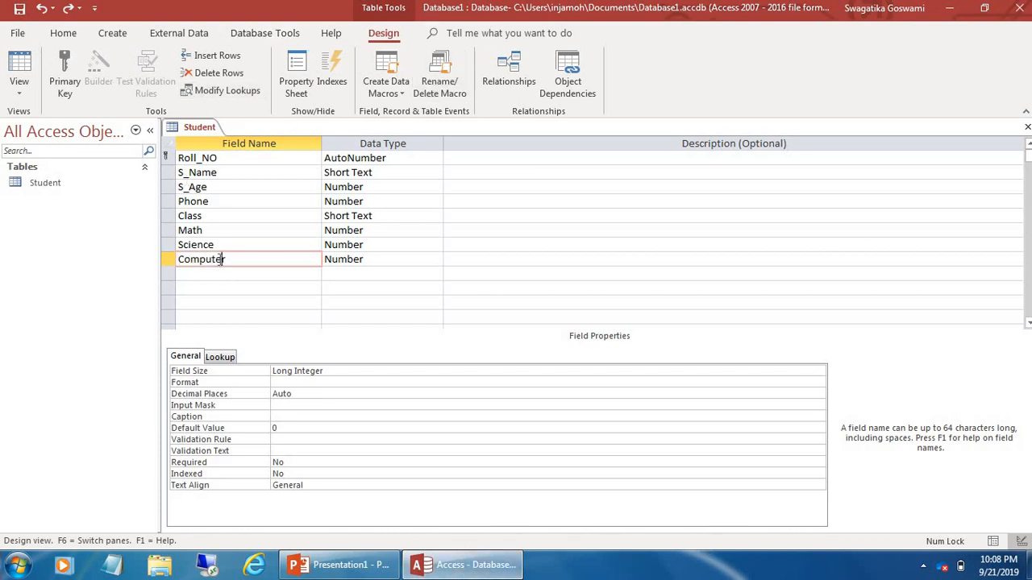
{"action": "left_click", "coordinate": [216, 73]}
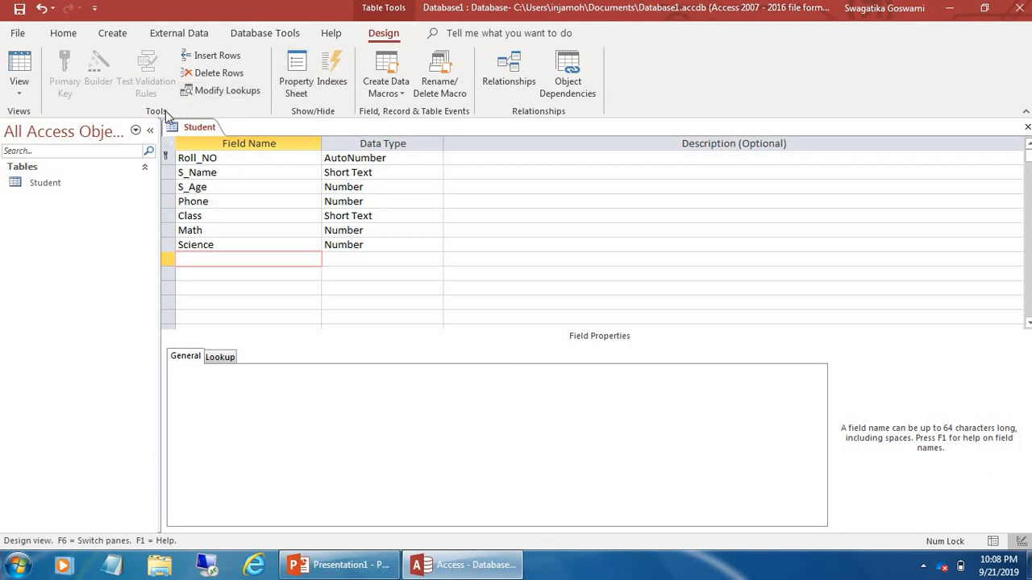
{"action": "left_click", "coordinate": [224, 81]}
{"action": "left_click", "coordinate": [40, 11]}
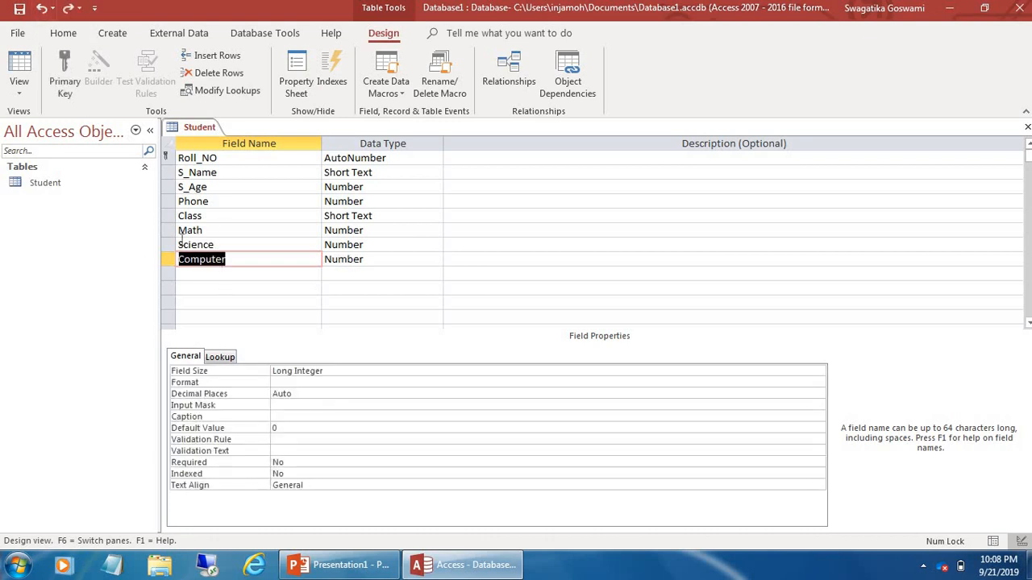
{"action": "left_click", "coordinate": [373, 564]}
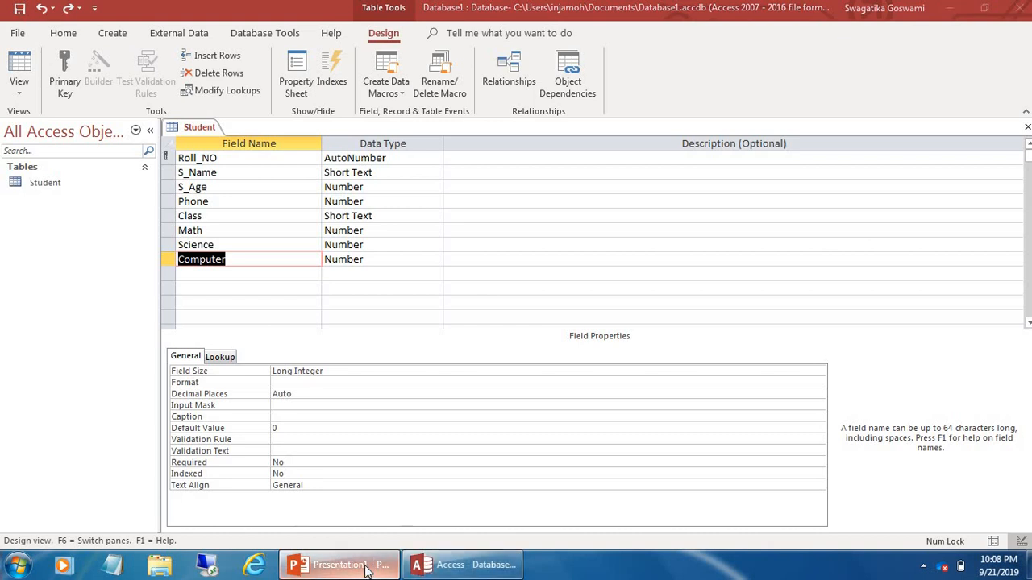
{"action": "left_click", "coordinate": [368, 567]}
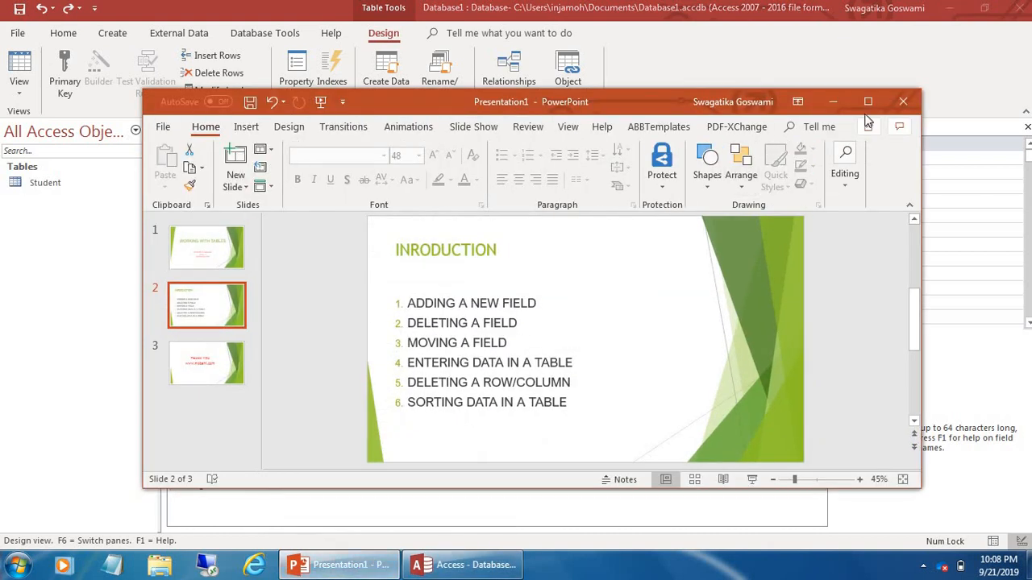
{"action": "left_click", "coordinate": [867, 102]}
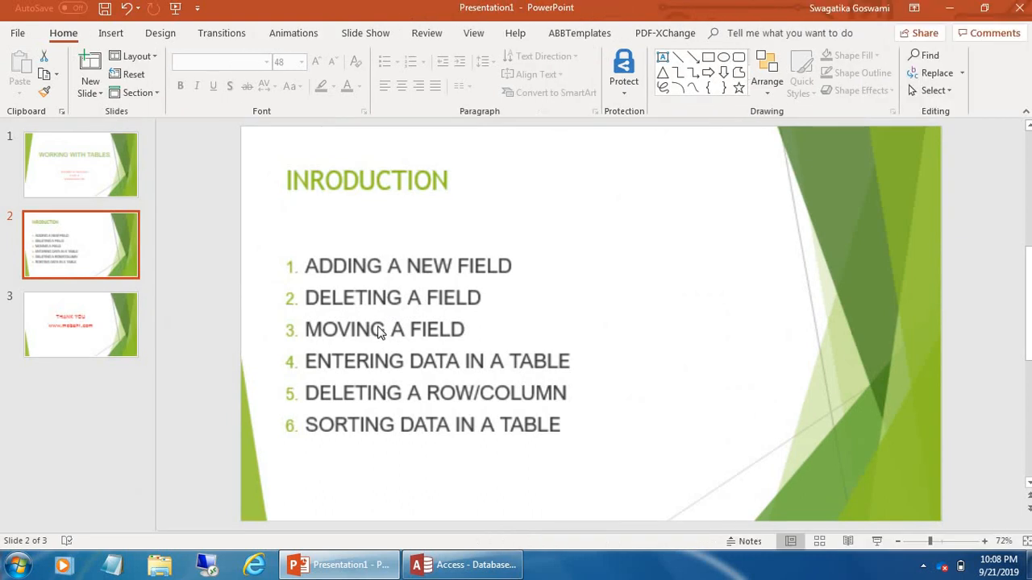
{"action": "left_click", "coordinate": [463, 565]}
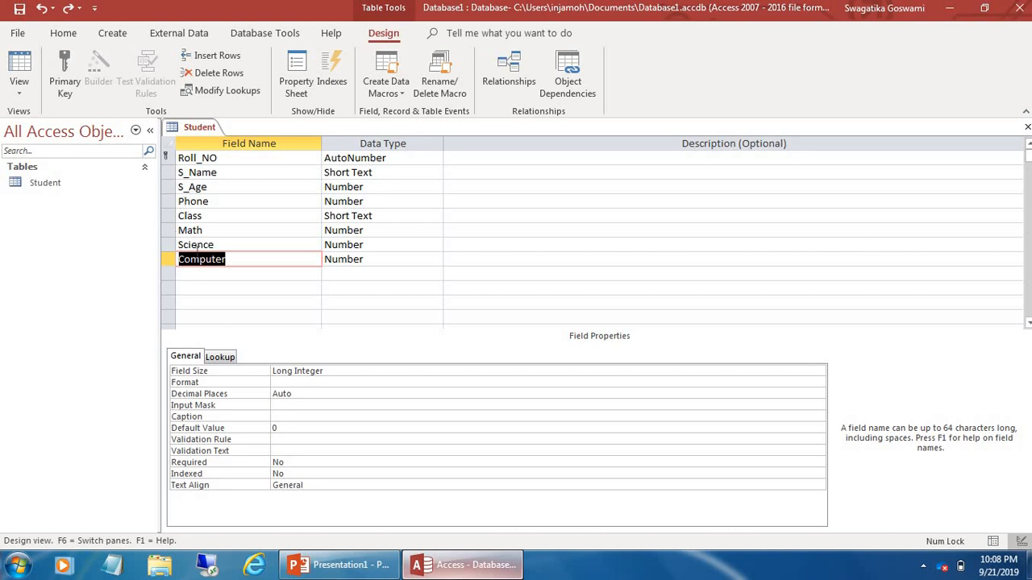
Drag the Phone field row up above Roll_NO
{"action": "left_click", "coordinate": [174, 203]}
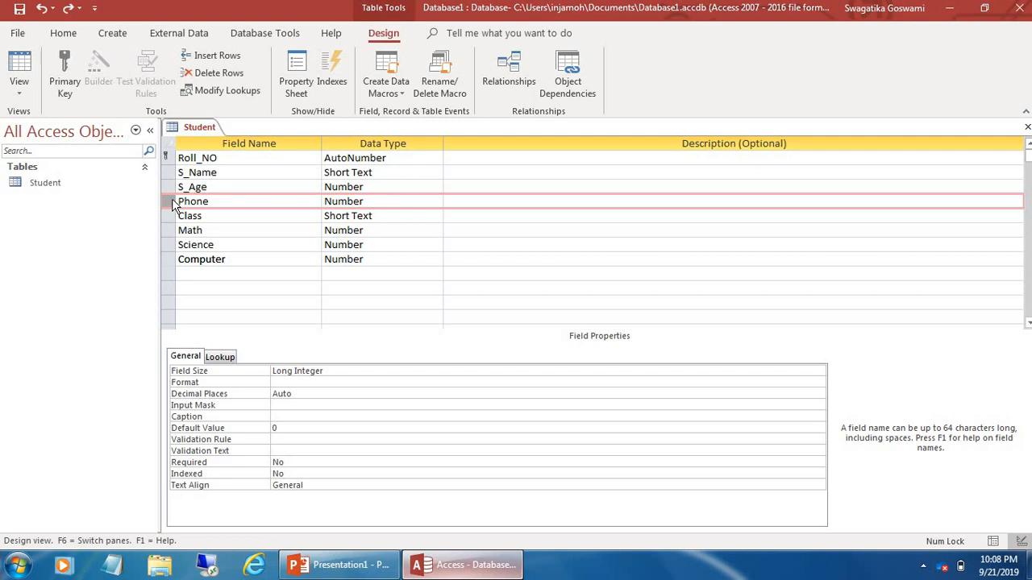
{"action": "left_click_drag", "start_coordinate": [174, 206], "coordinate": [176, 234]}
{"action": "left_click_drag", "start_coordinate": [172, 256], "coordinate": [170, 269]}
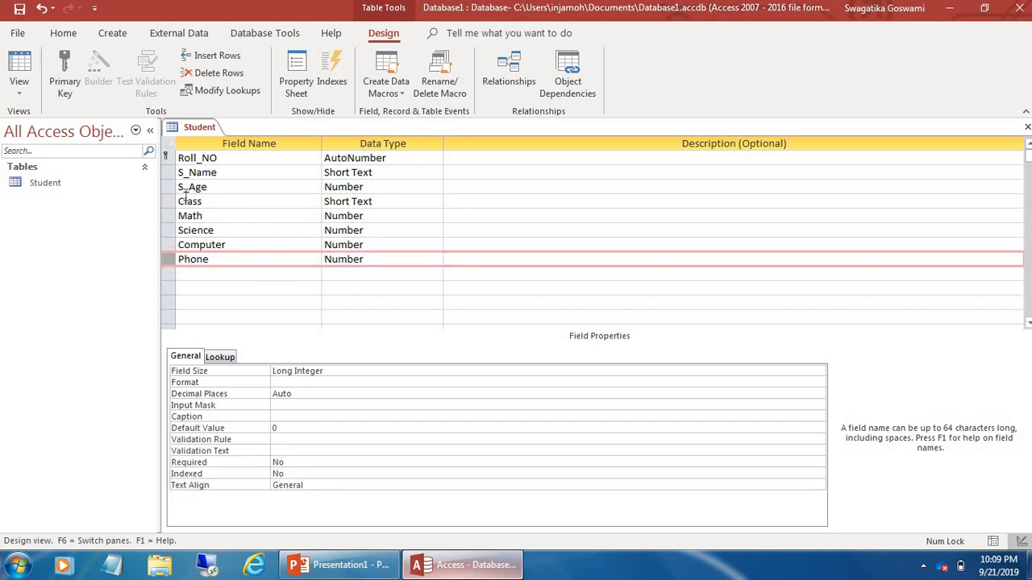
{"action": "left_click_drag", "start_coordinate": [169, 264], "coordinate": [171, 165]}
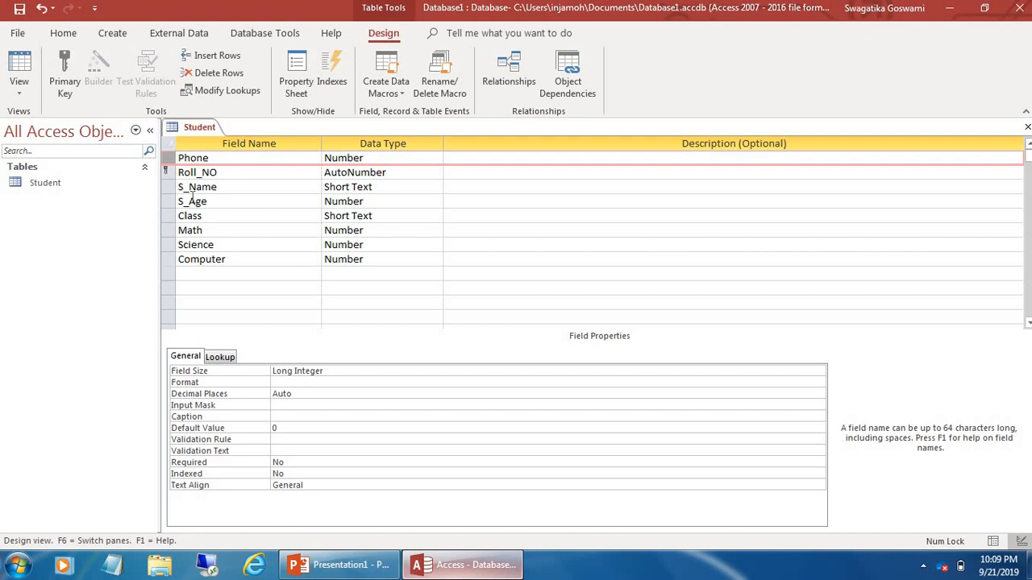
{"action": "left_click", "coordinate": [187, 173]}
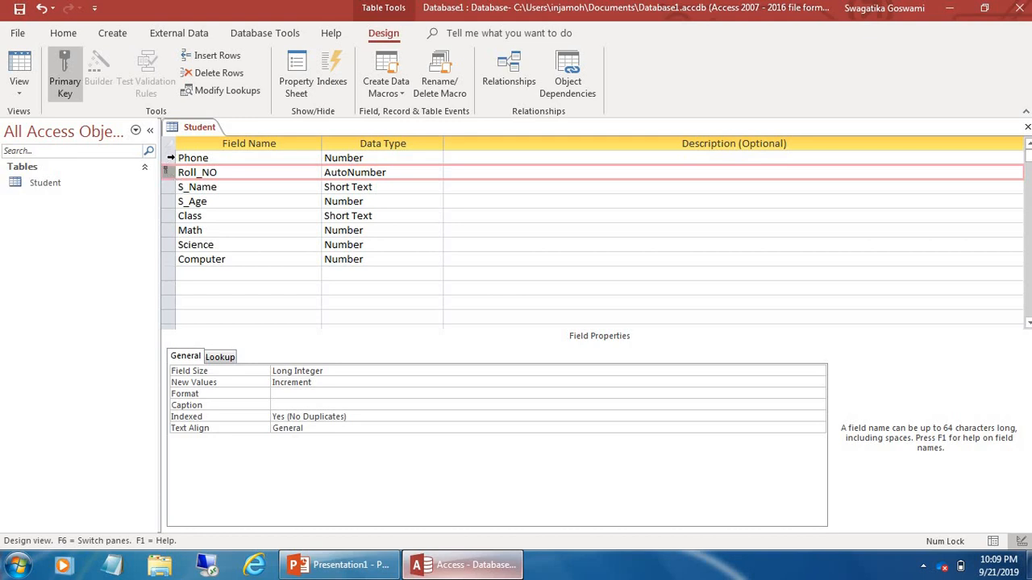
Make Phone the primary key, restore Roll_NO as key, then move Phone between S_Name and S_Age
{"action": "left_click", "coordinate": [171, 158]}
{"action": "right_click", "coordinate": [172, 160]}
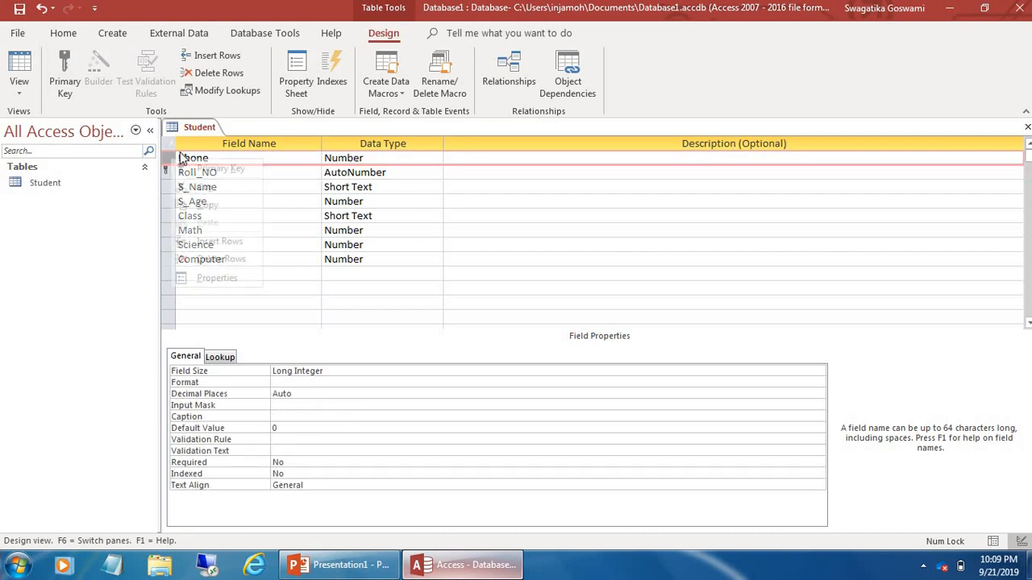
{"action": "left_click", "coordinate": [205, 169]}
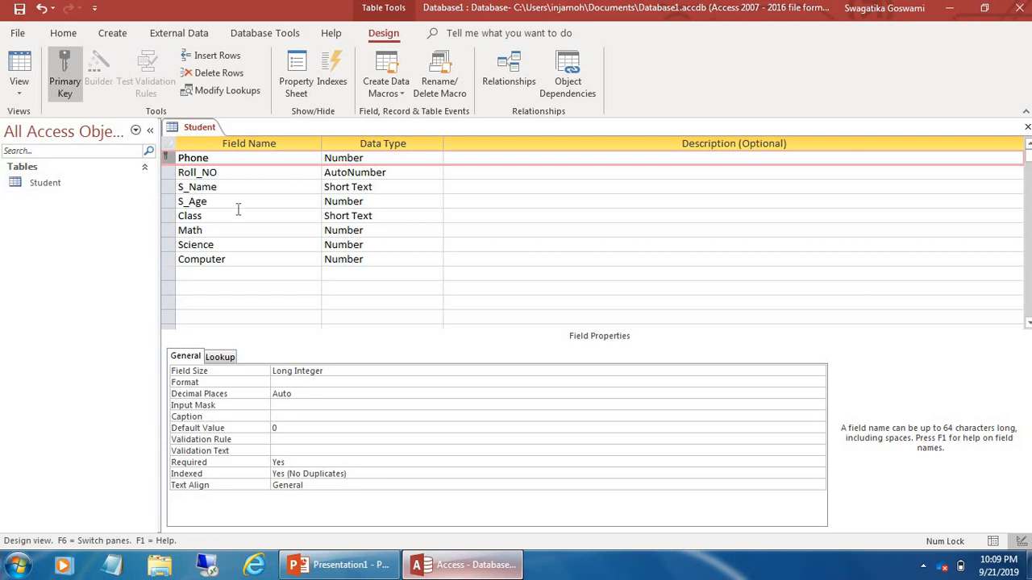
{"action": "right_click", "coordinate": [166, 173]}
{"action": "left_click", "coordinate": [195, 179]}
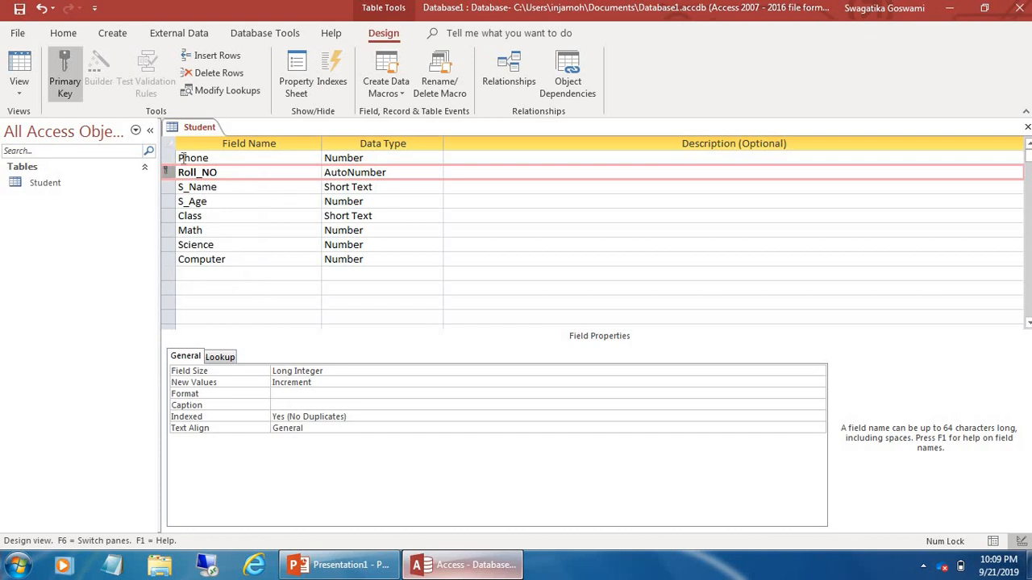
{"action": "left_click", "coordinate": [181, 158]}
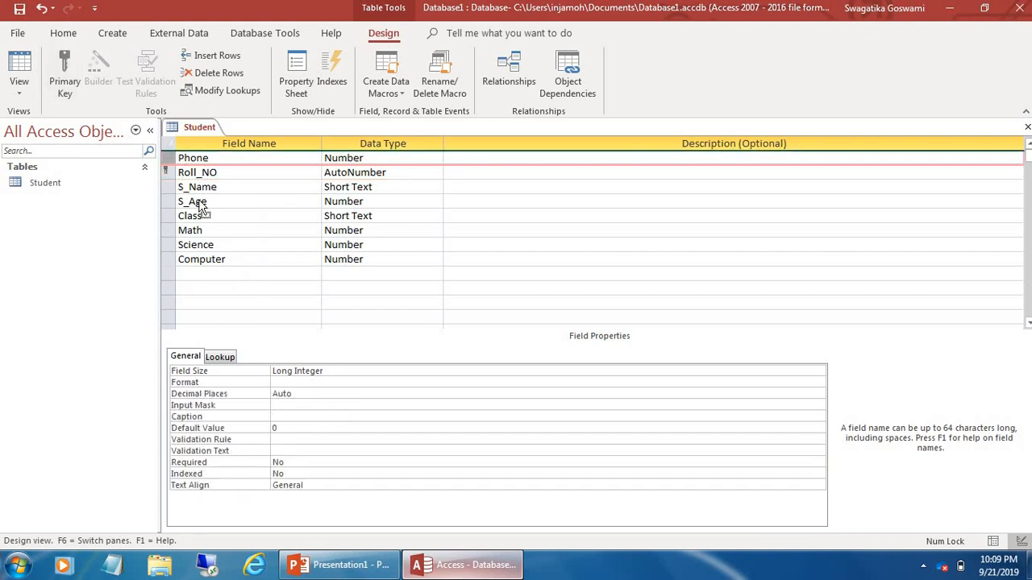
{"action": "left_click_drag", "start_coordinate": [199, 201], "coordinate": [174, 201]}
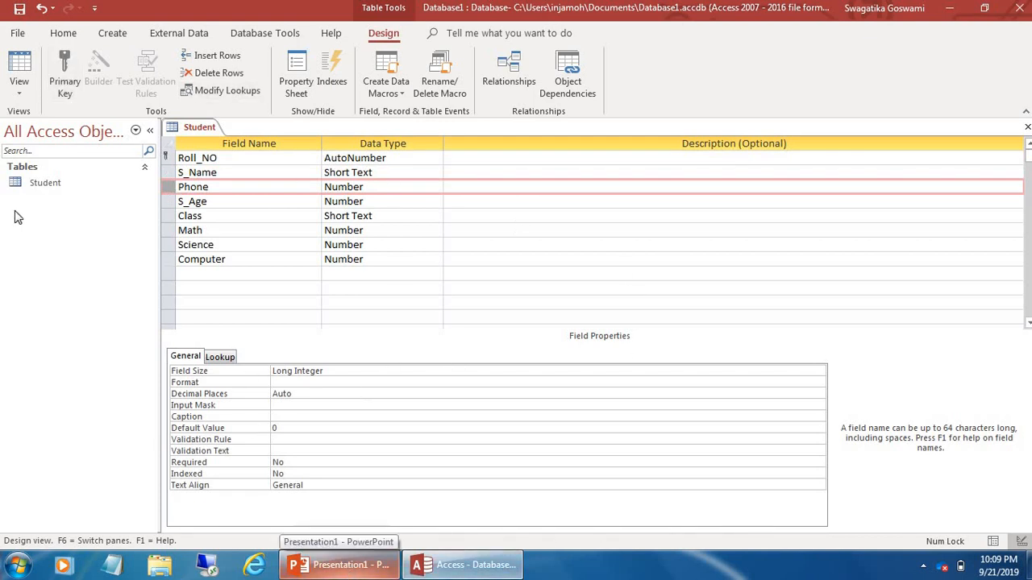
Switch the Student table to Datasheet view, saving the table when prompted
{"action": "left_click", "coordinate": [18, 97]}
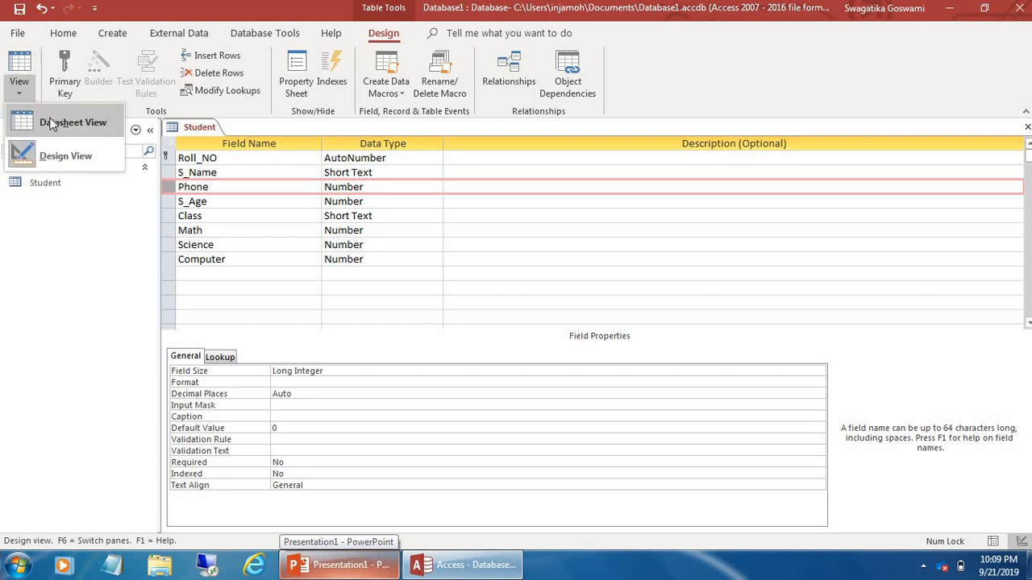
{"action": "left_click", "coordinate": [50, 120]}
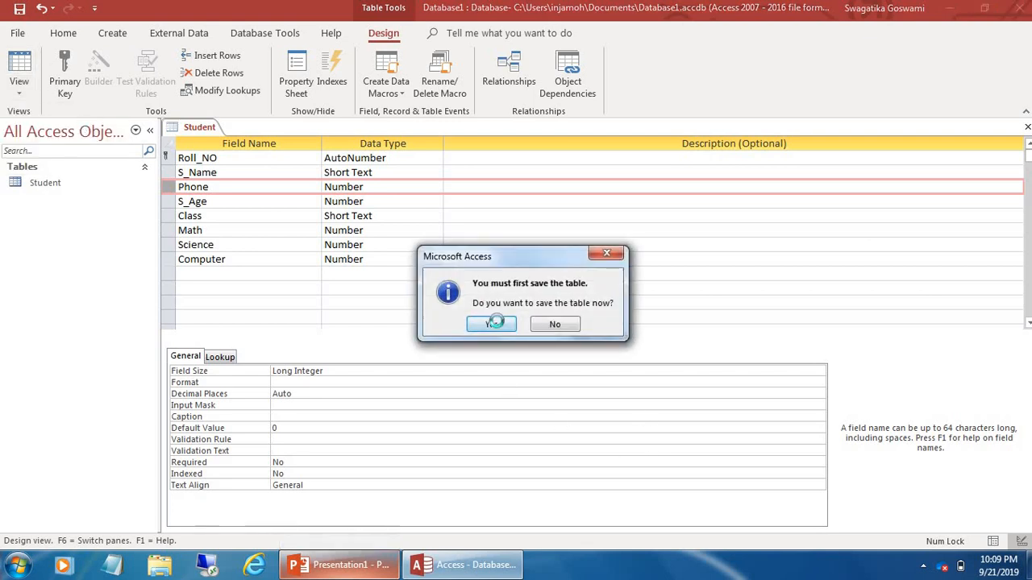
{"action": "left_click", "coordinate": [491, 324]}
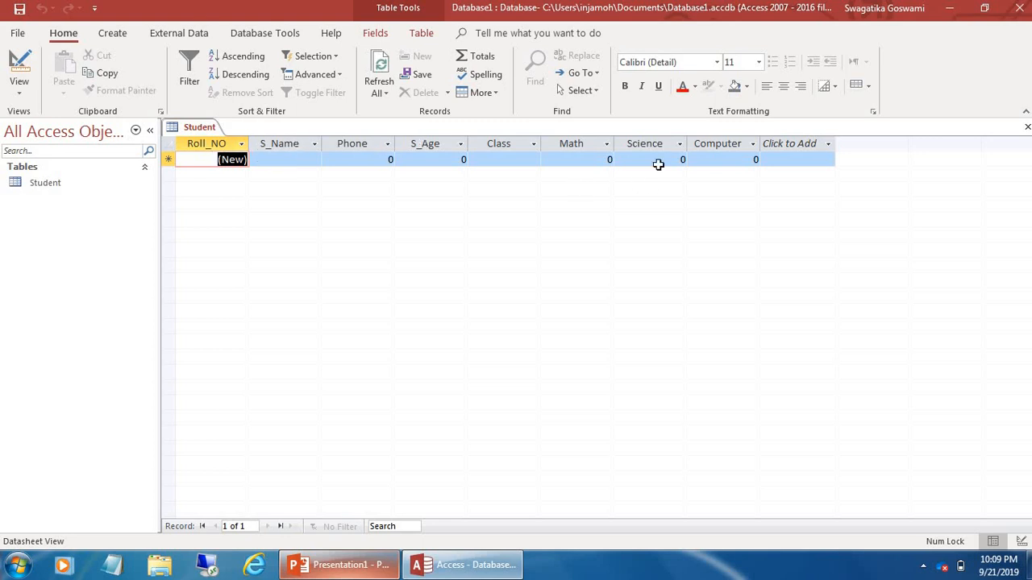
Drag the S_Name column between Class and Math, then back right after Roll_NO
{"action": "left_click", "coordinate": [292, 143]}
{"action": "left_click_drag", "start_coordinate": [291, 144], "coordinate": [596, 153]}
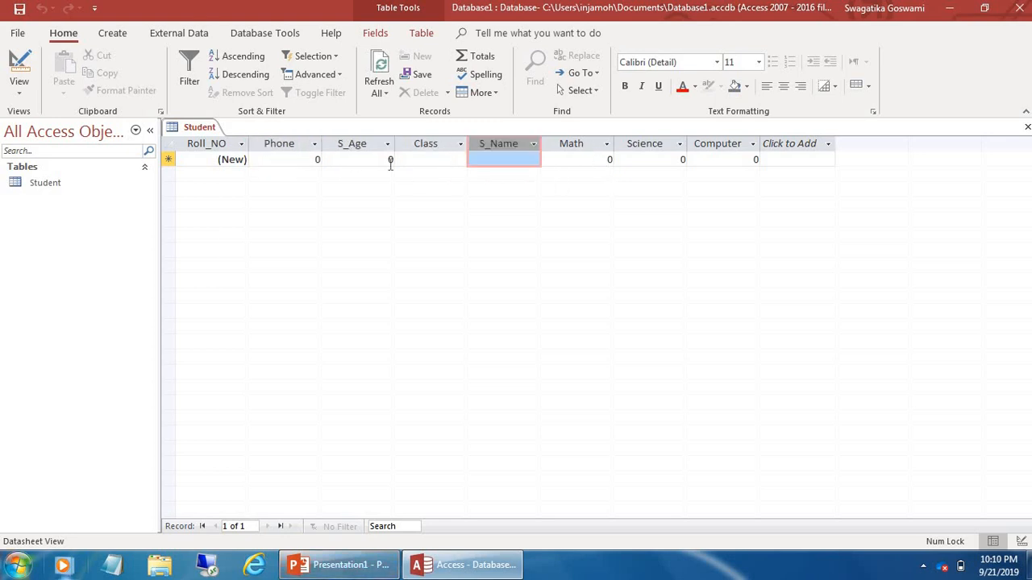
{"action": "left_click_drag", "start_coordinate": [485, 144], "coordinate": [281, 161]}
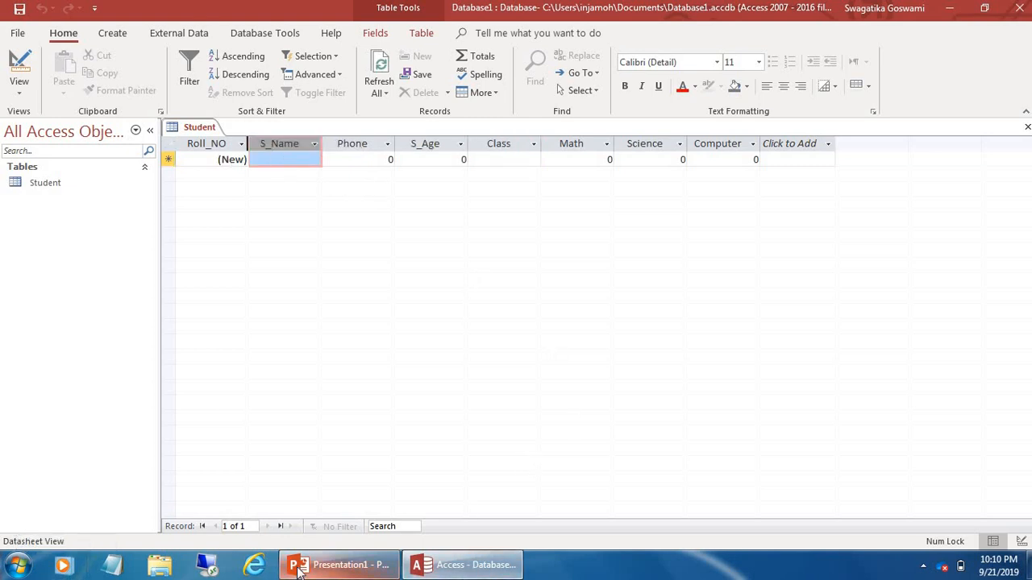
Glance at the PowerPoint presentation, then return to Access at the first record's S_Name cell
{"action": "left_click", "coordinate": [343, 565]}
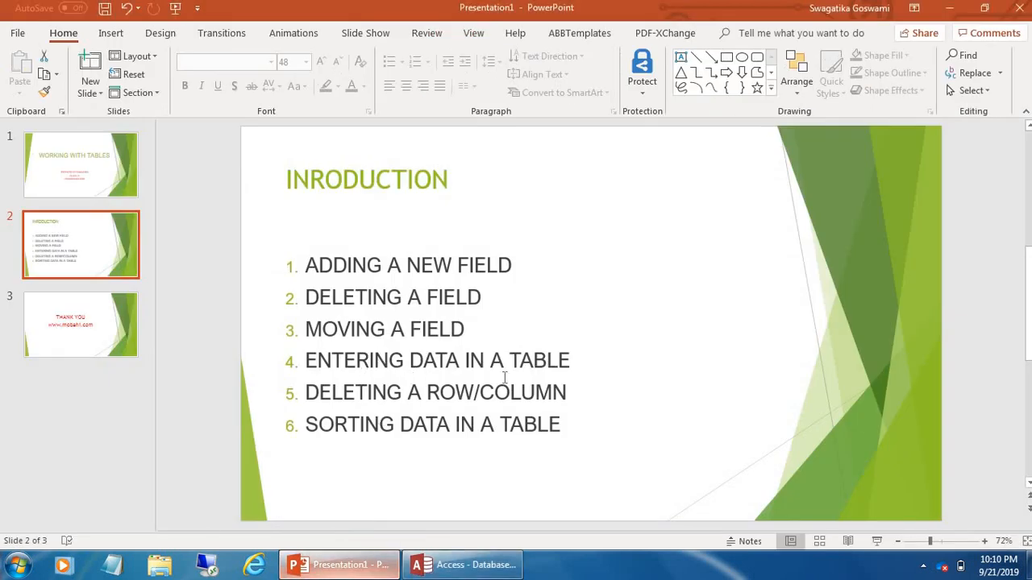
{"action": "left_click", "coordinate": [448, 556]}
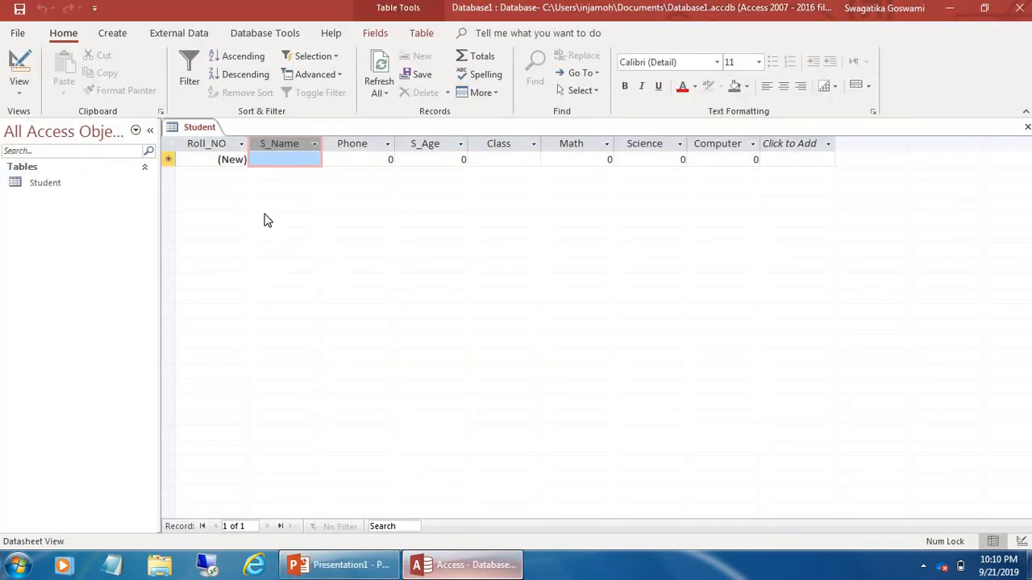
{"action": "left_click", "coordinate": [261, 159]}
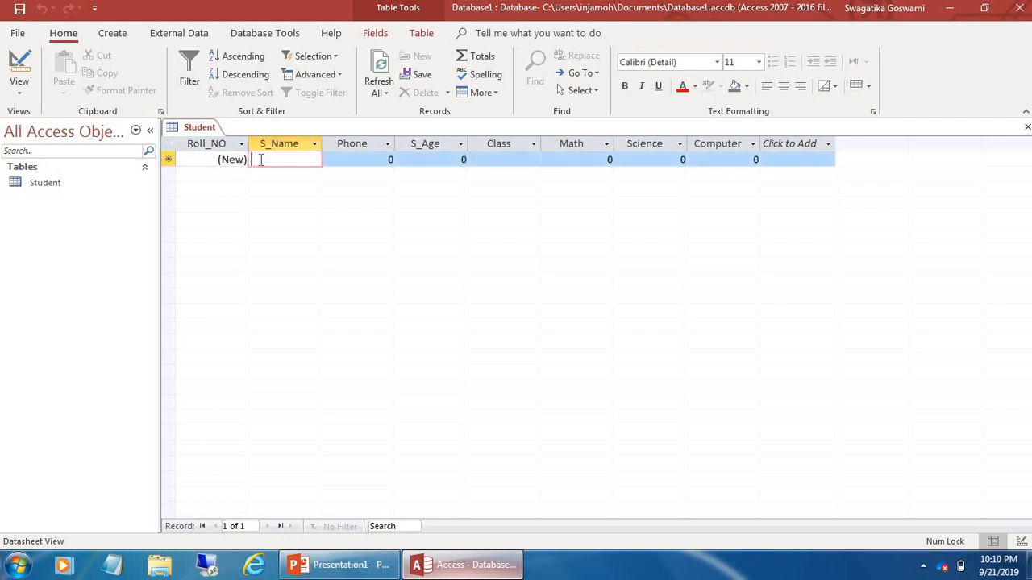
Enter the first student's name, phone number, age 15 and class 10
{"action": "type", "text": "Hari"}
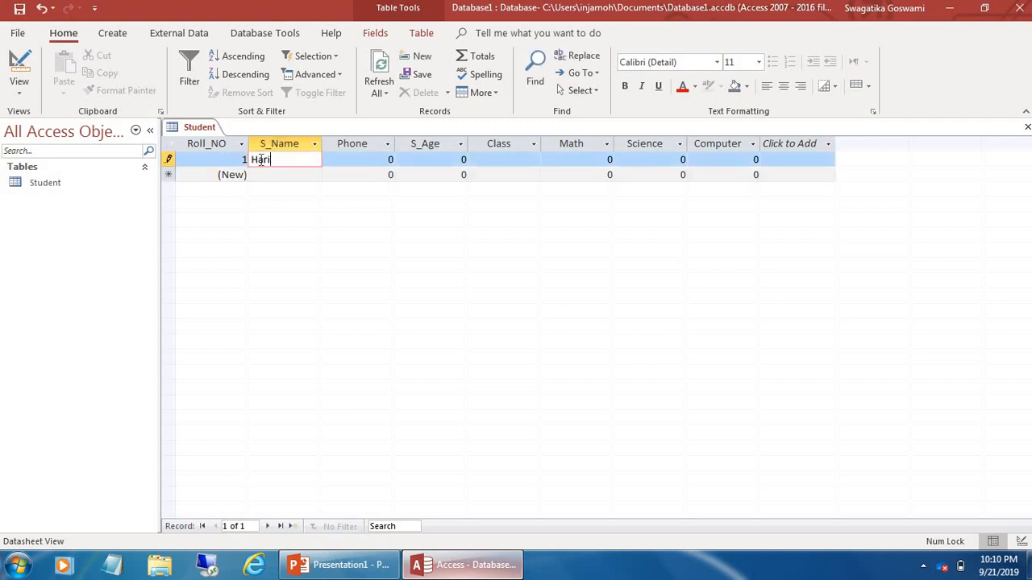
{"action": "key", "text": "Tab"}
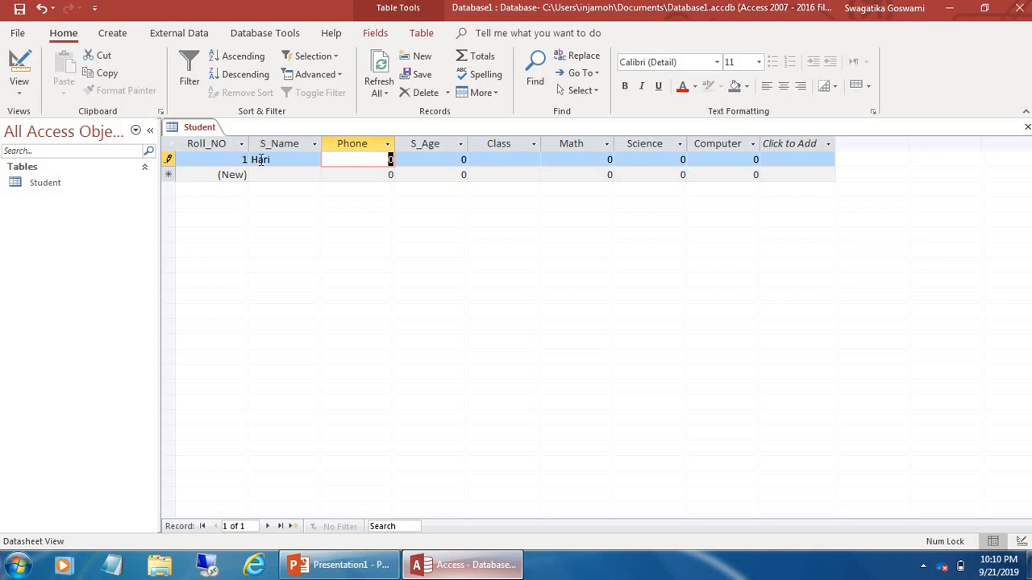
{"action": "type", "text": "98"}
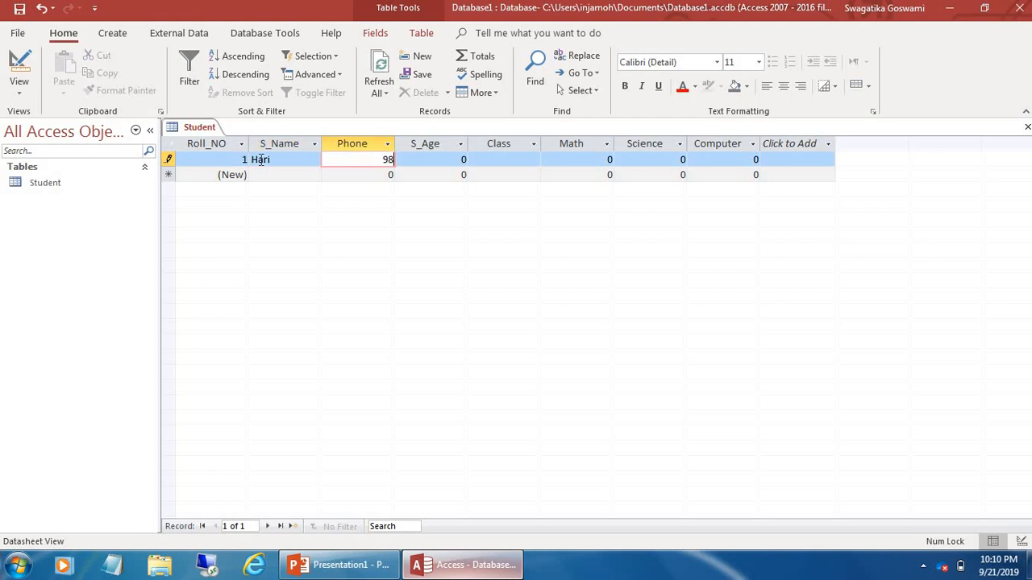
{"action": "type", "text": "865432"}
{"action": "key", "text": "Tab"}
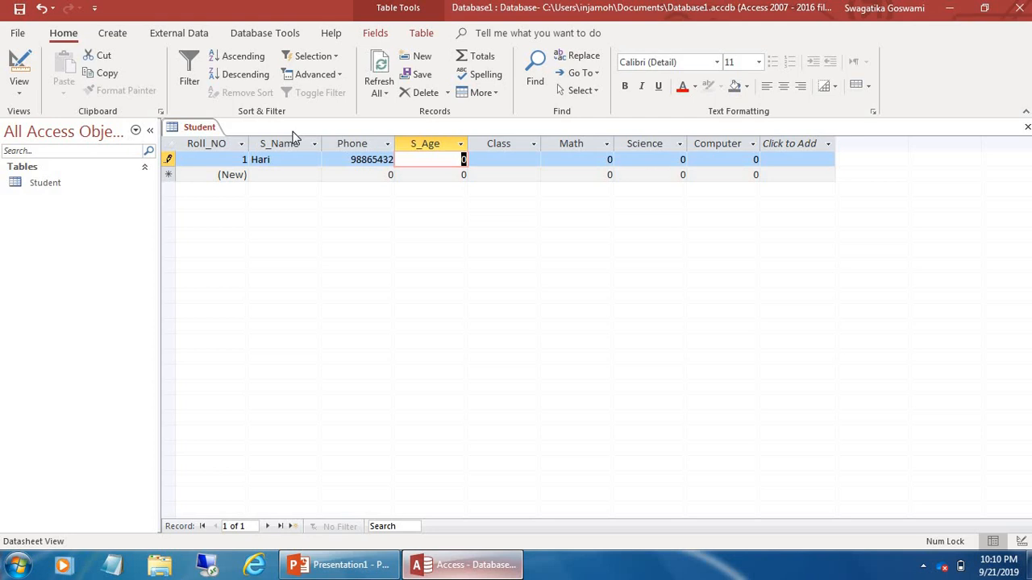
{"action": "type", "text": "15"}
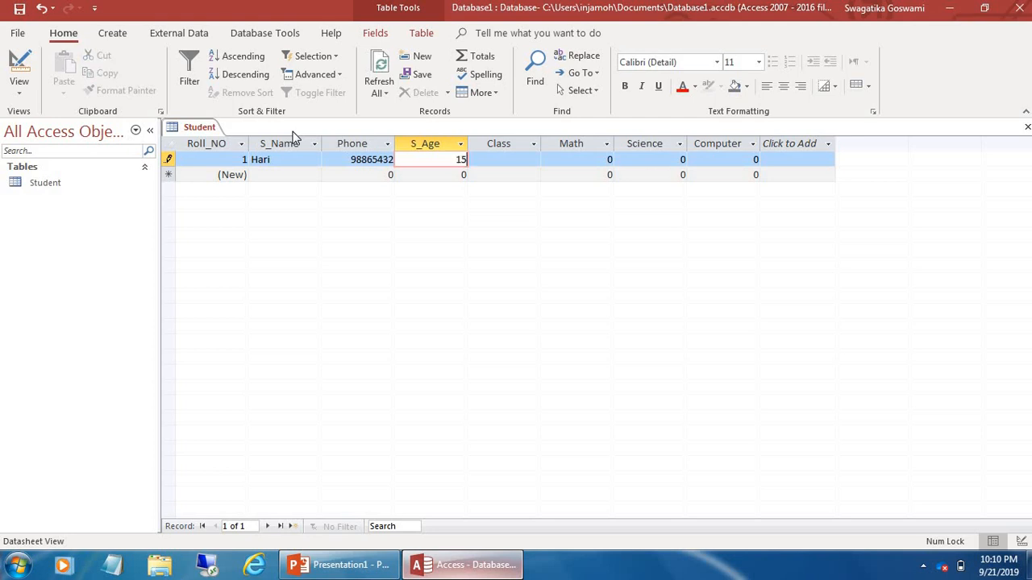
{"action": "key", "text": "Tab"}
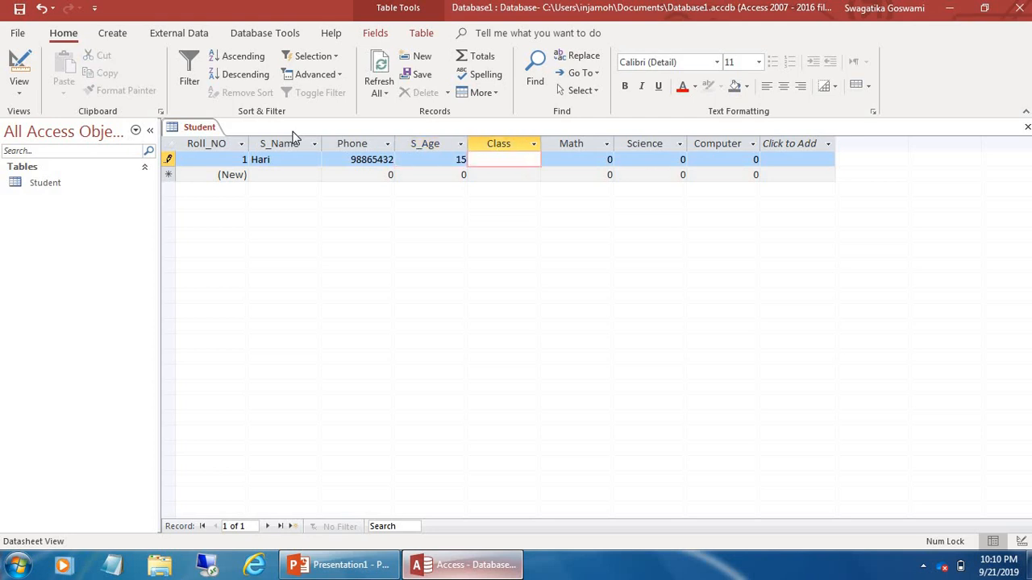
{"action": "type", "text": "8"}
{"action": "key", "text": "BackSpace"}
{"action": "type", "text": "10"}
{"action": "key", "text": "Tab"}
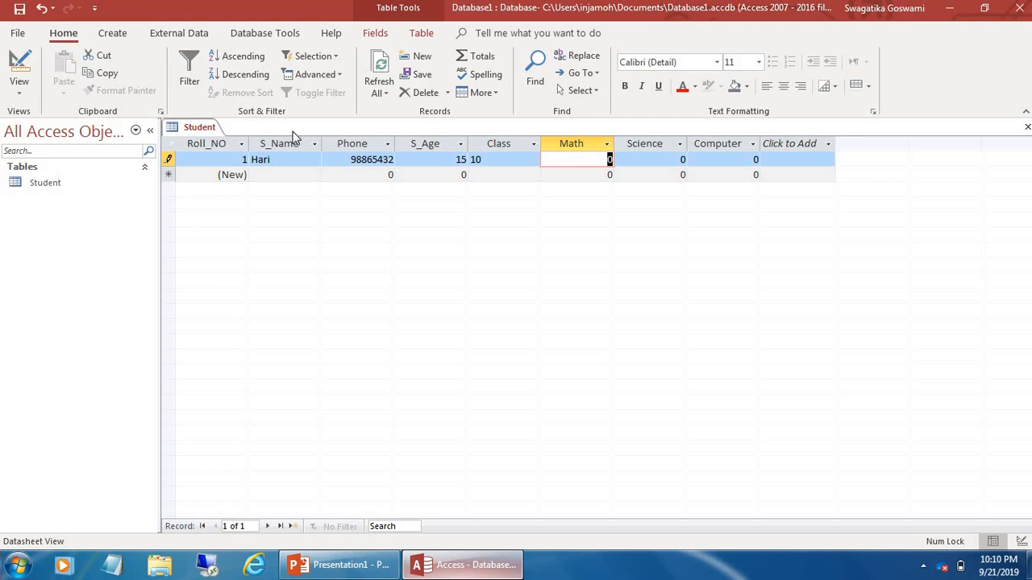
Give the first student marks Math 89, Science 98, Computer 76 and save the record
{"action": "type", "text": "89"}
{"action": "key", "text": "Tab"}
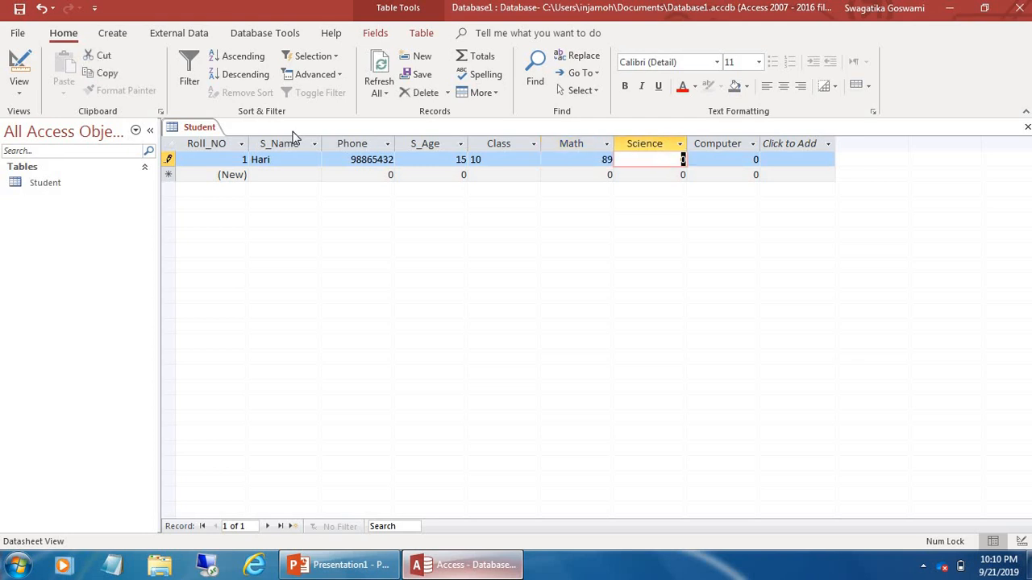
{"action": "type", "text": "98"}
{"action": "key", "text": "Tab"}
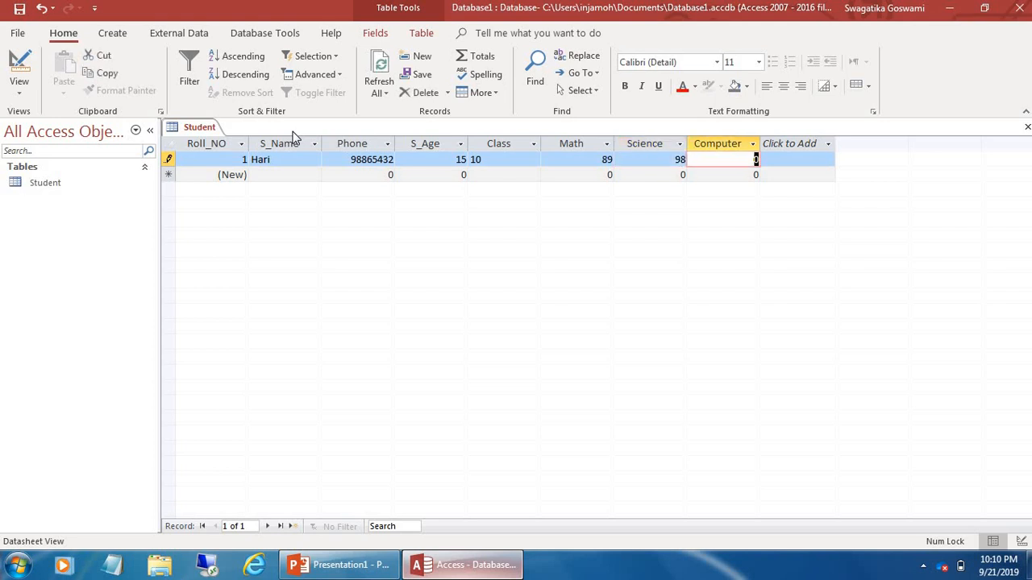
{"action": "type", "text": "76"}
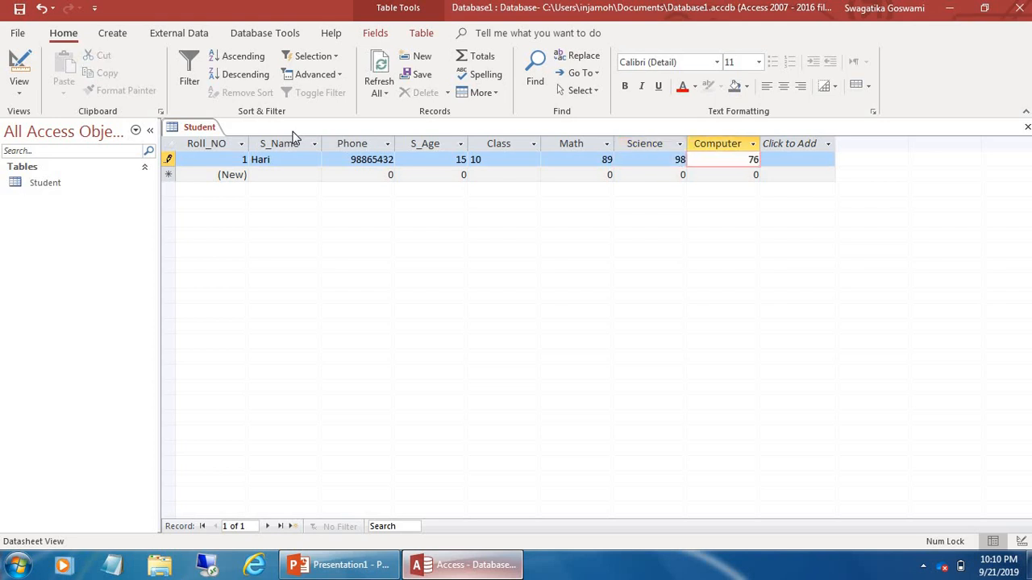
{"action": "left_click", "coordinate": [226, 176]}
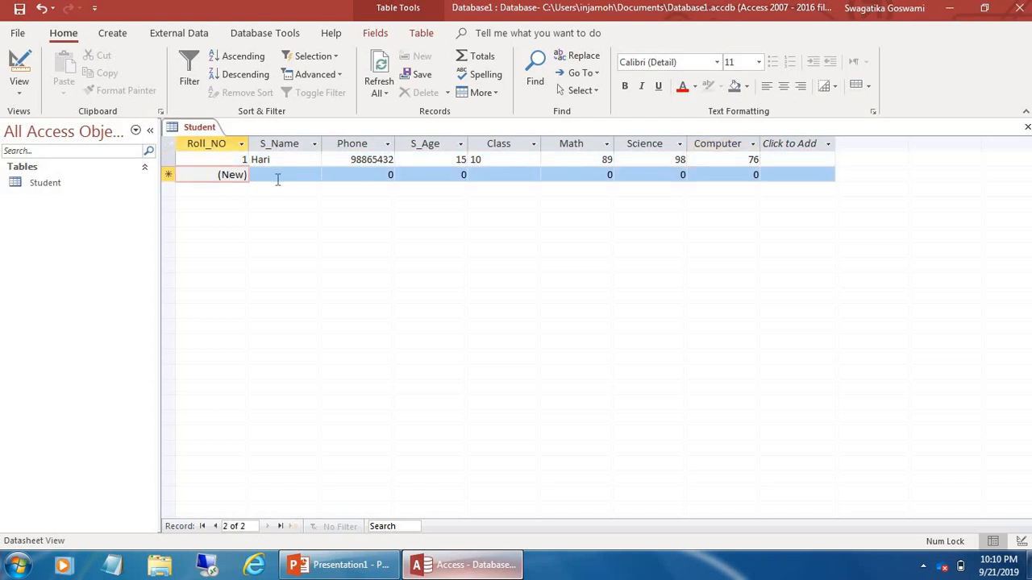
Enter the second student's name, phone number, age 15 and class 10
{"action": "left_click", "coordinate": [277, 176]}
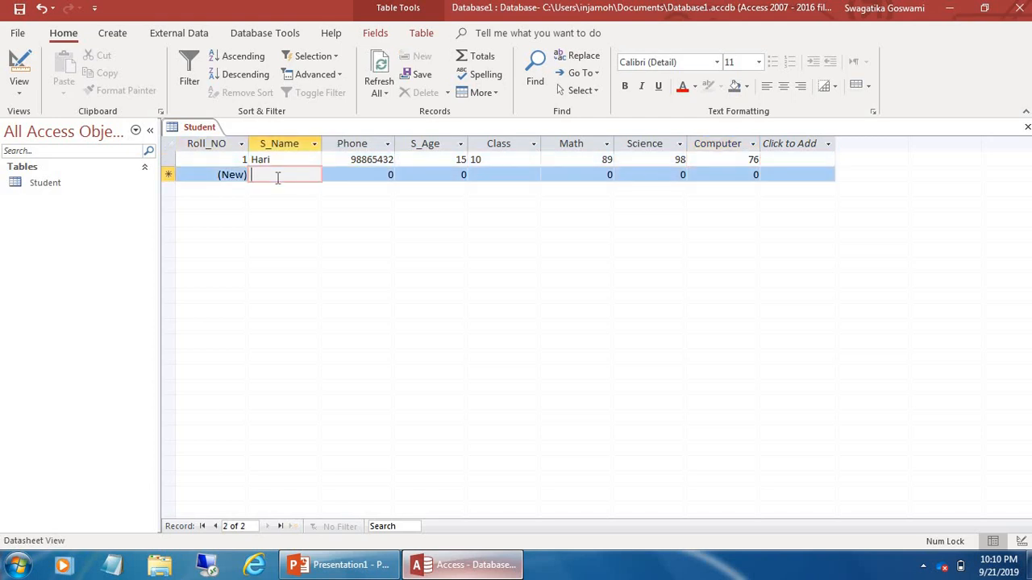
{"action": "type", "text": "S"}
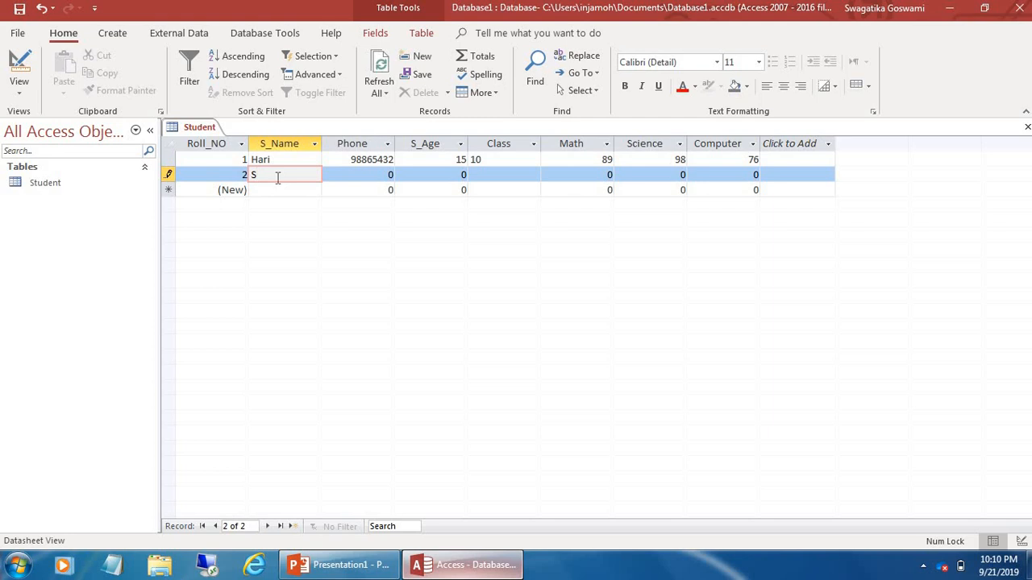
{"action": "type", "text": "its"}
{"action": "key", "text": "Tab"}
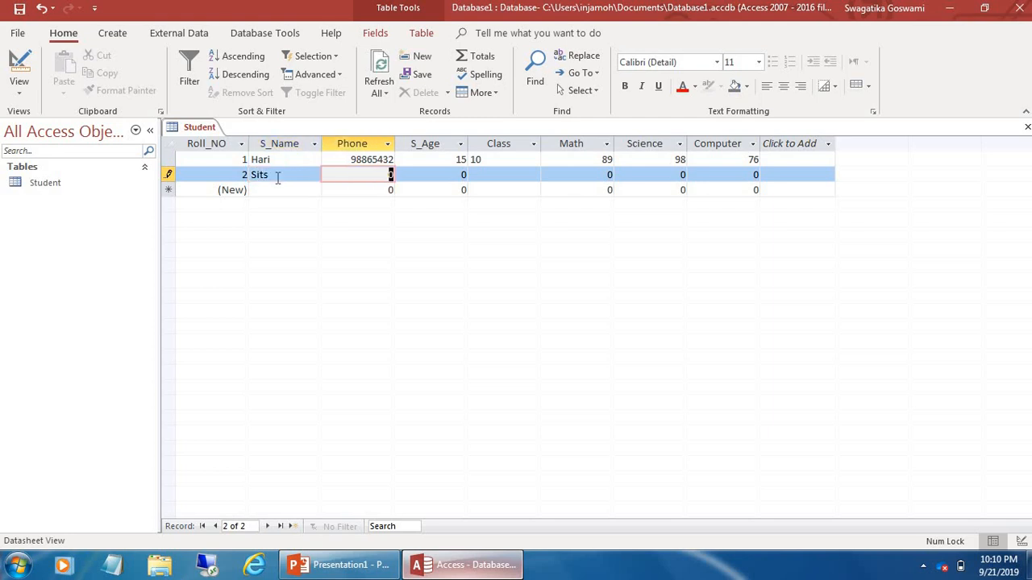
{"action": "type", "text": "87997655"}
{"action": "key", "text": "Tab"}
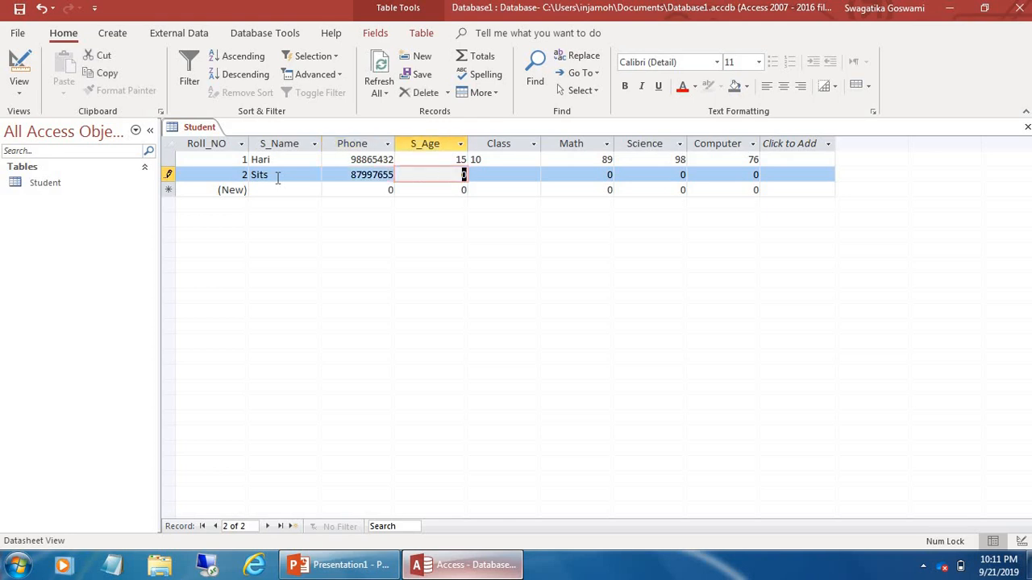
{"action": "type", "text": "15"}
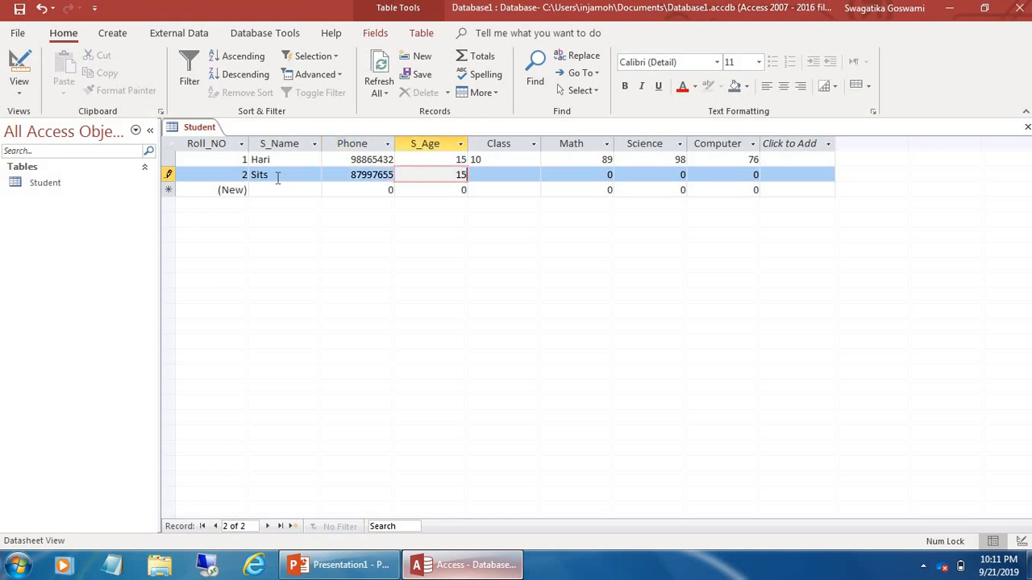
{"action": "key", "text": "Tab"}
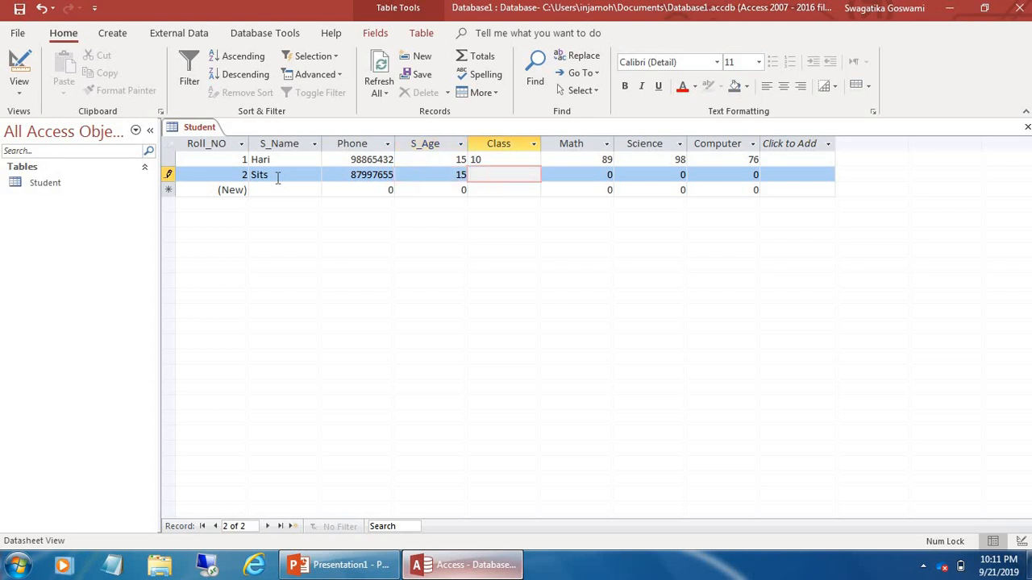
{"action": "type", "text": "10"}
{"action": "key", "text": "Tab"}
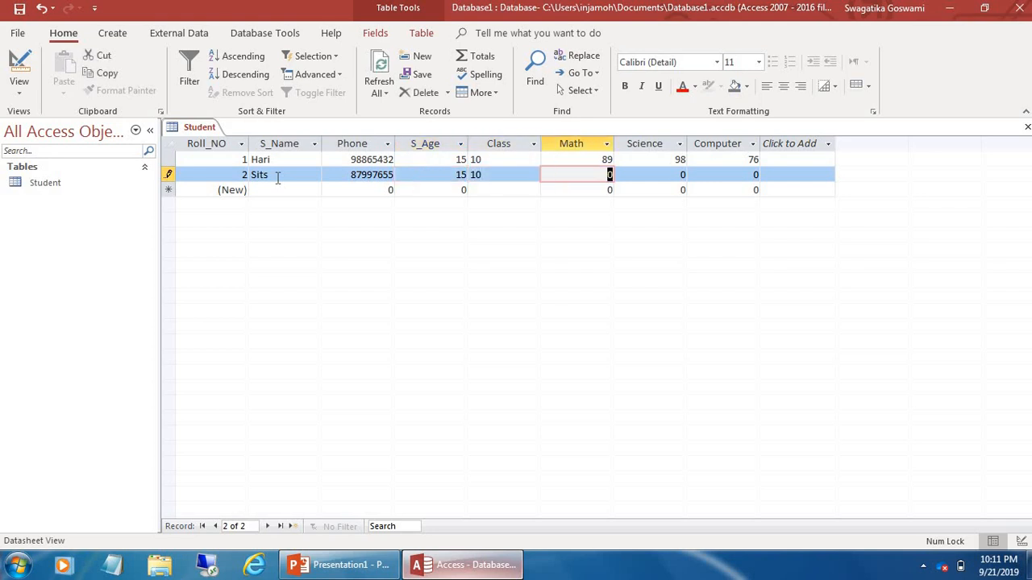
Give the second student marks 78, 98 and Computer 50, then save the record
{"action": "type", "text": "78"}
{"action": "key", "text": "Tab"}
{"action": "type", "text": "98"}
{"action": "key", "text": "Tab"}
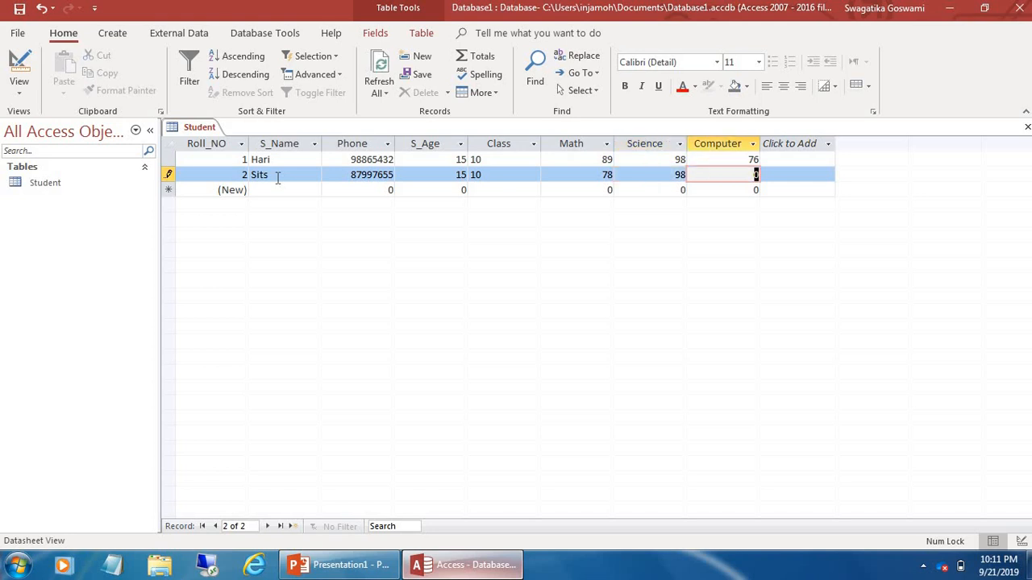
{"action": "type", "text": "50"}
{"action": "left_click", "coordinate": [168, 191]}
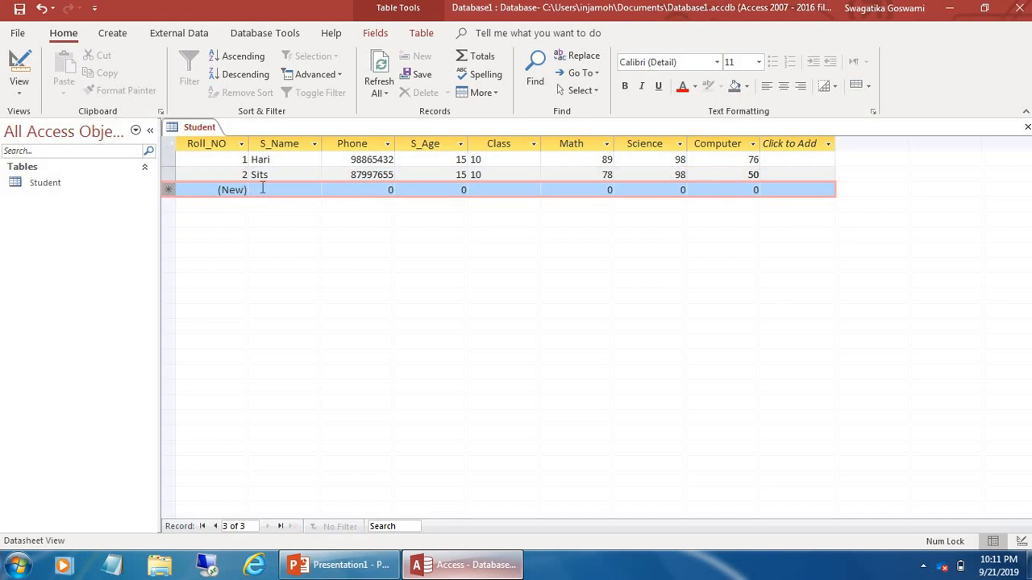
Enter the third student's name, phone number, age 14 and class 10
{"action": "left_click", "coordinate": [262, 189]}
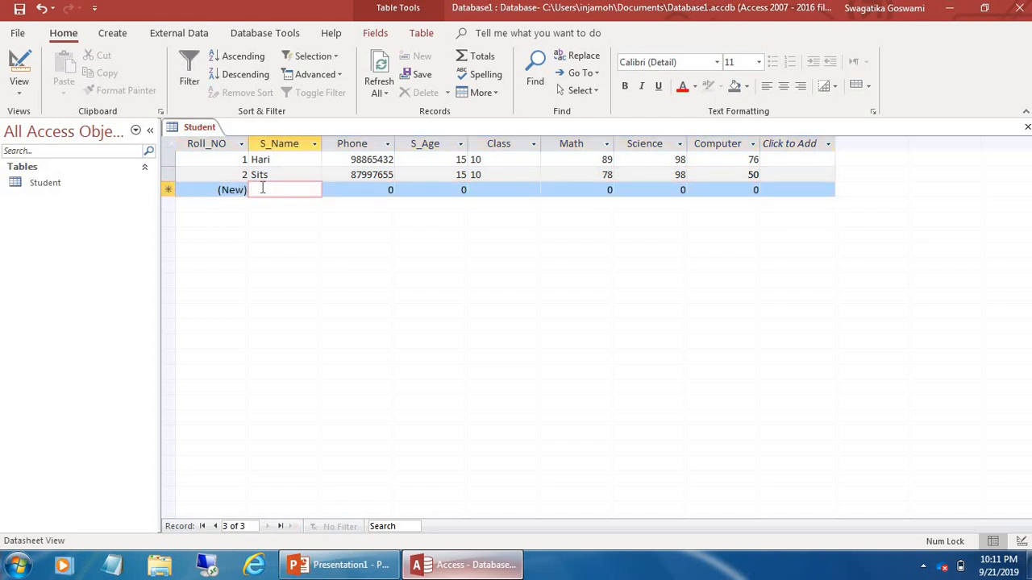
{"action": "type", "text": "Ridhi"}
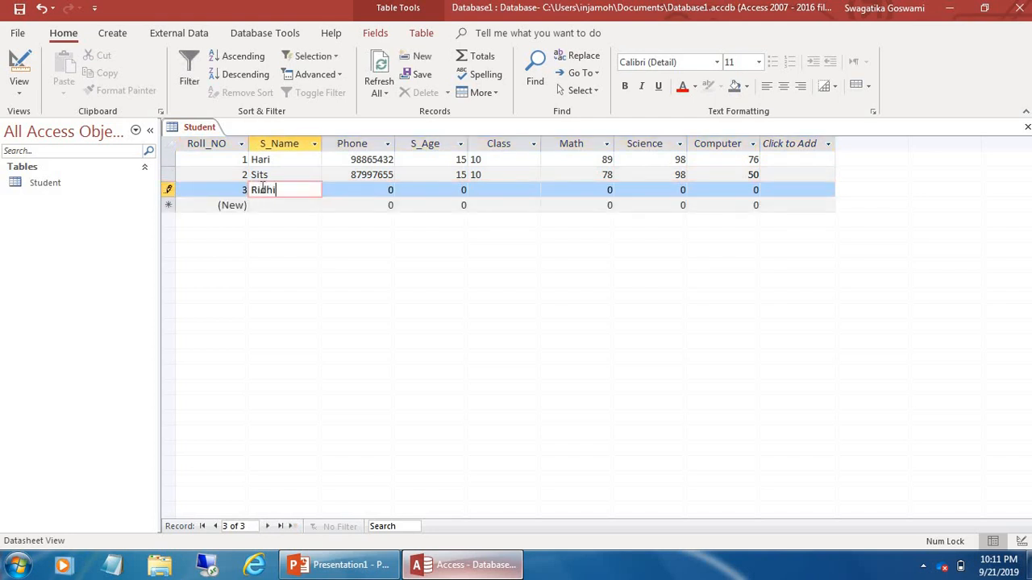
{"action": "key", "text": "Tab"}
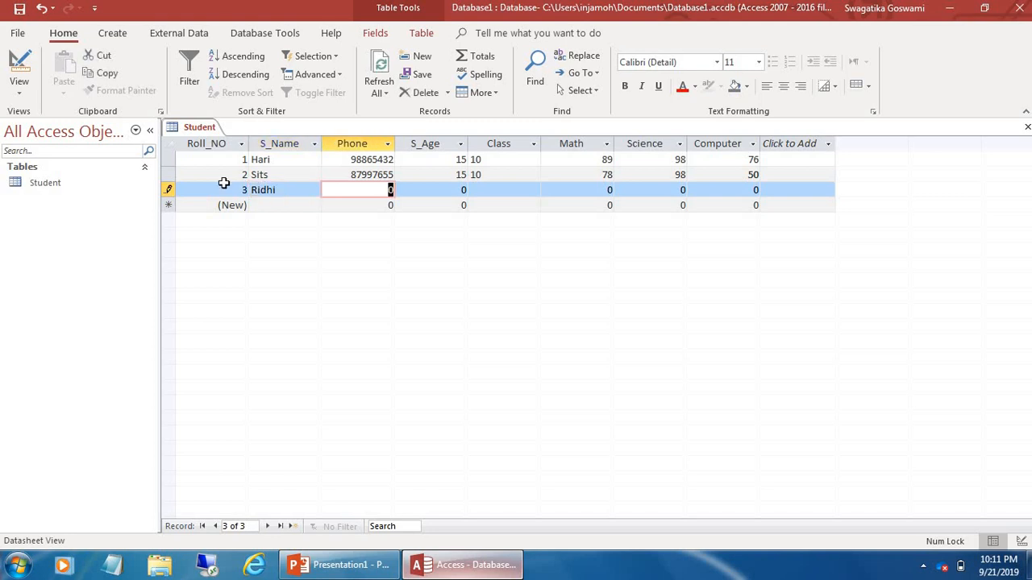
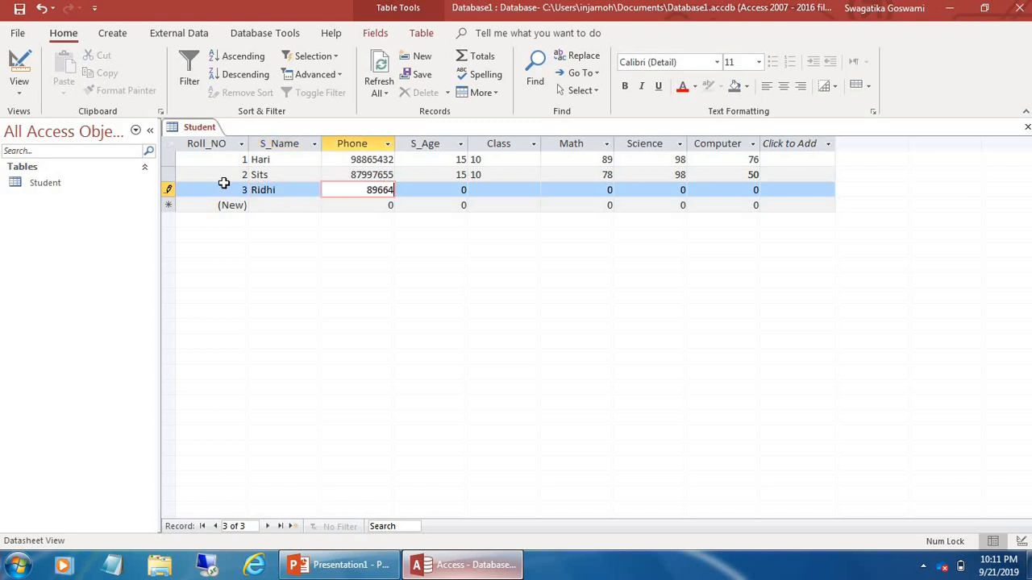
{"action": "key", "text": "Tab"}
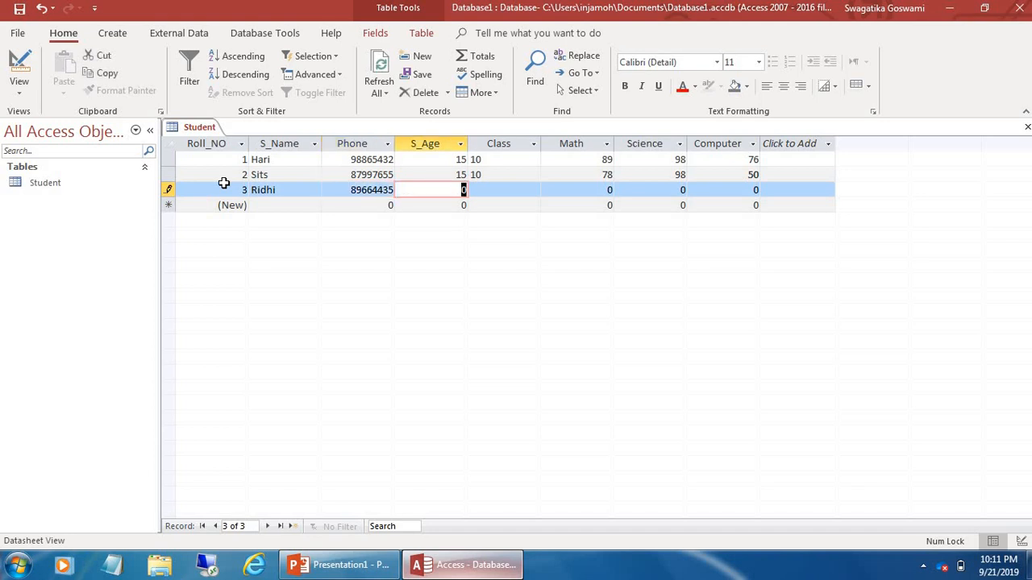
{"action": "type", "text": "14"}
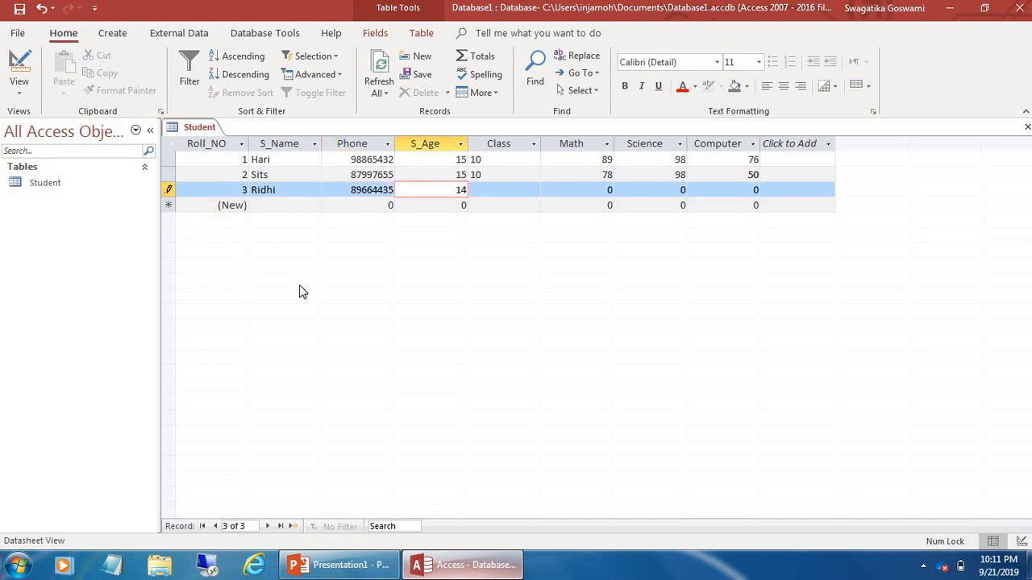
{"action": "key", "text": "Tab"}
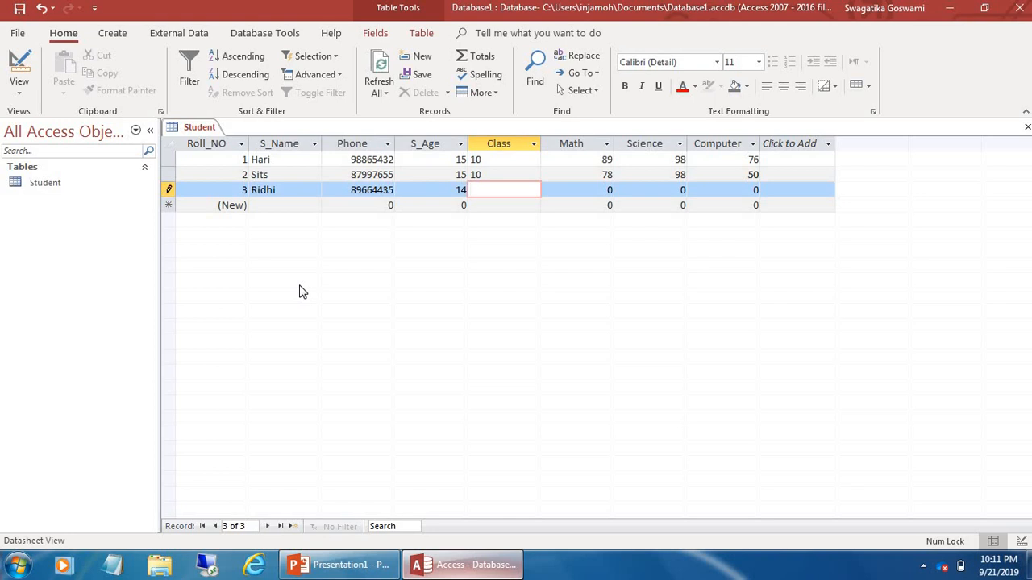
{"action": "type", "text": "10"}
{"action": "key", "text": "Tab"}
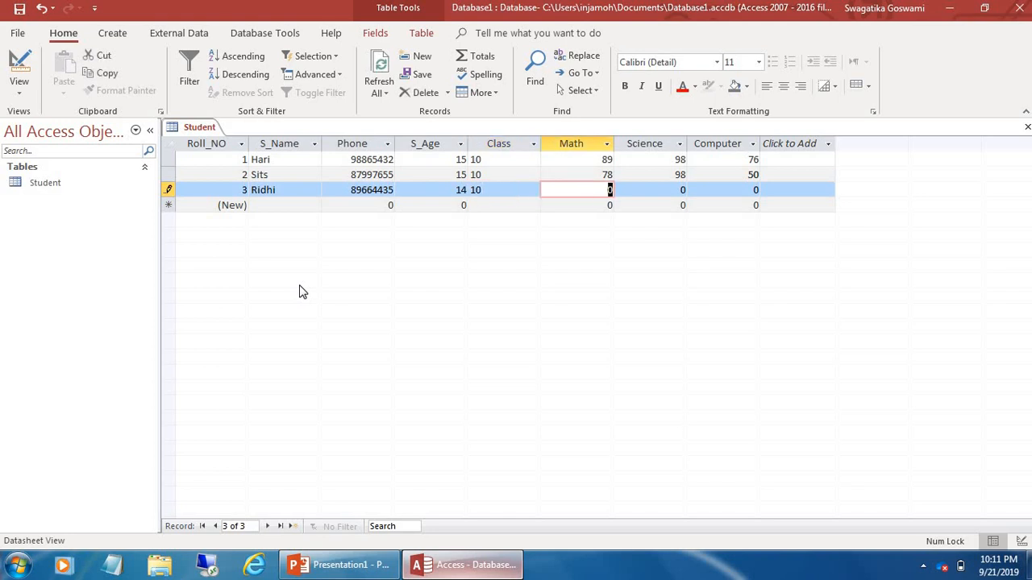
Give the third student marks Math 89, Science 80, Computer 87 and save the record
{"action": "type", "text": "89"}
{"action": "key", "text": "Tab"}
{"action": "type", "text": "08"}
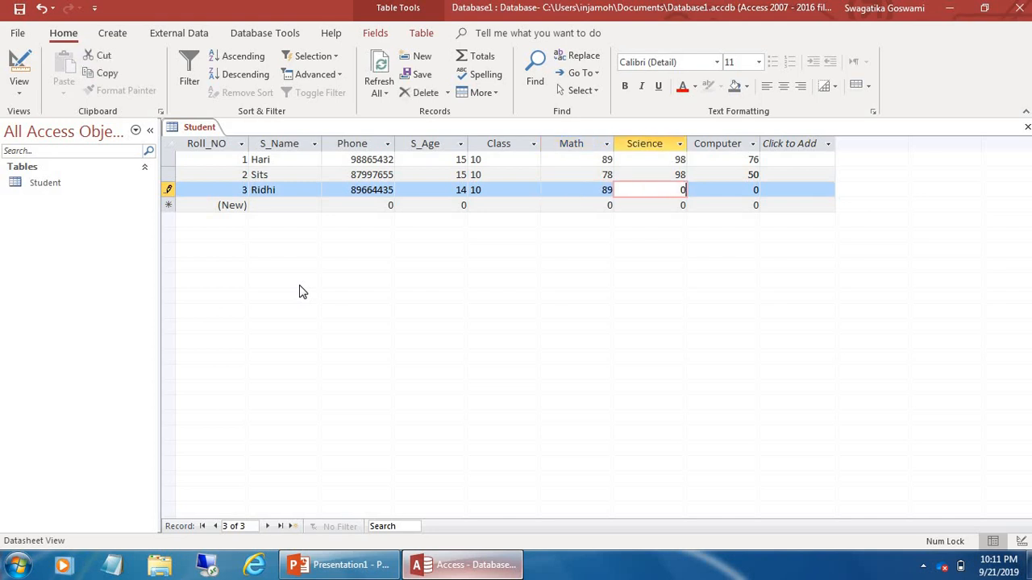
{"action": "key", "text": "BackSpace"}
{"action": "type", "text": "80"}
{"action": "key", "text": "Tab"}
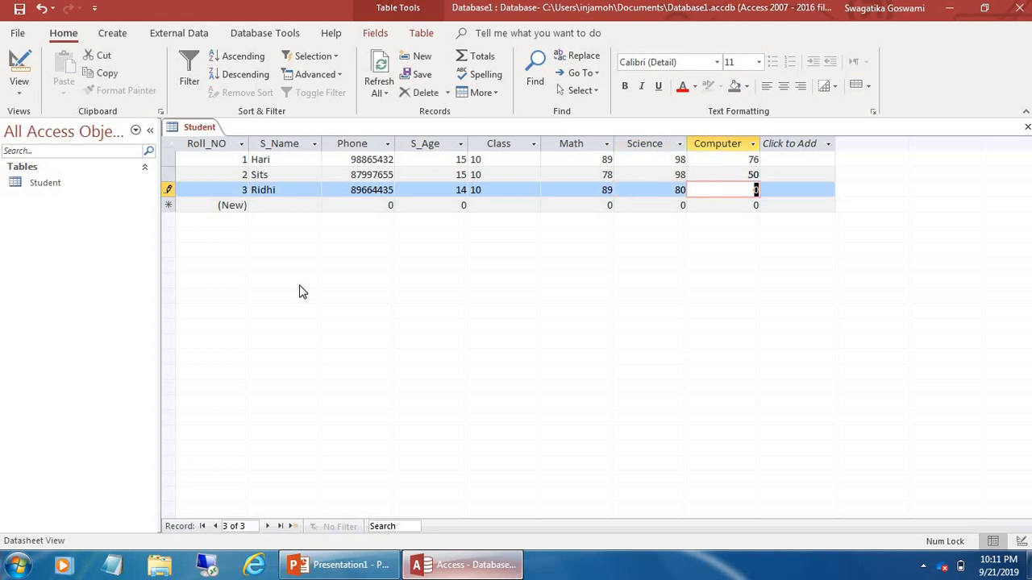
{"action": "type", "text": "87"}
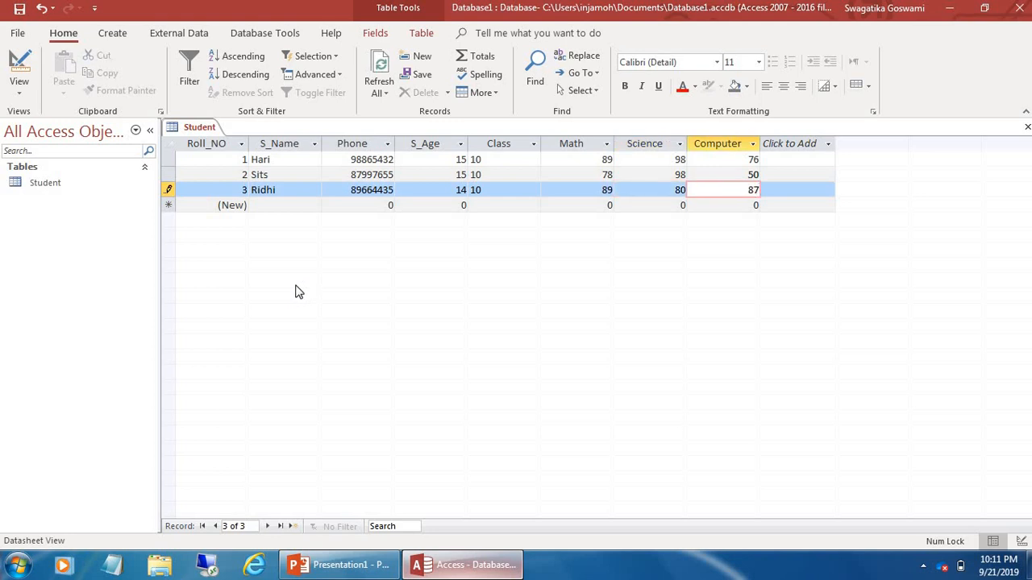
{"action": "left_click", "coordinate": [169, 205]}
Enter the fourth student's name, phone number, age 13 and class 9
{"action": "left_click", "coordinate": [254, 205]}
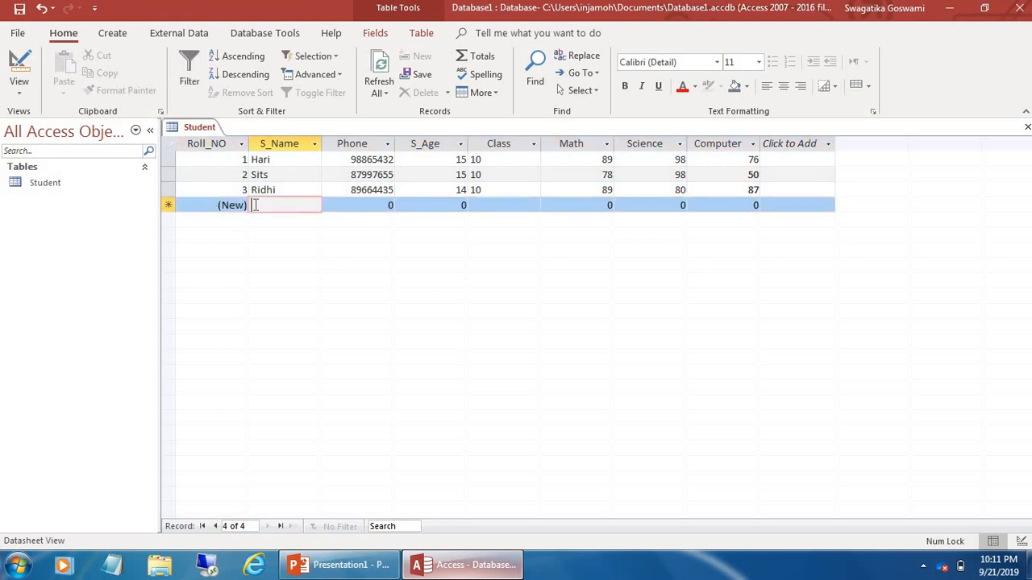
{"action": "type", "text": "Sristi"}
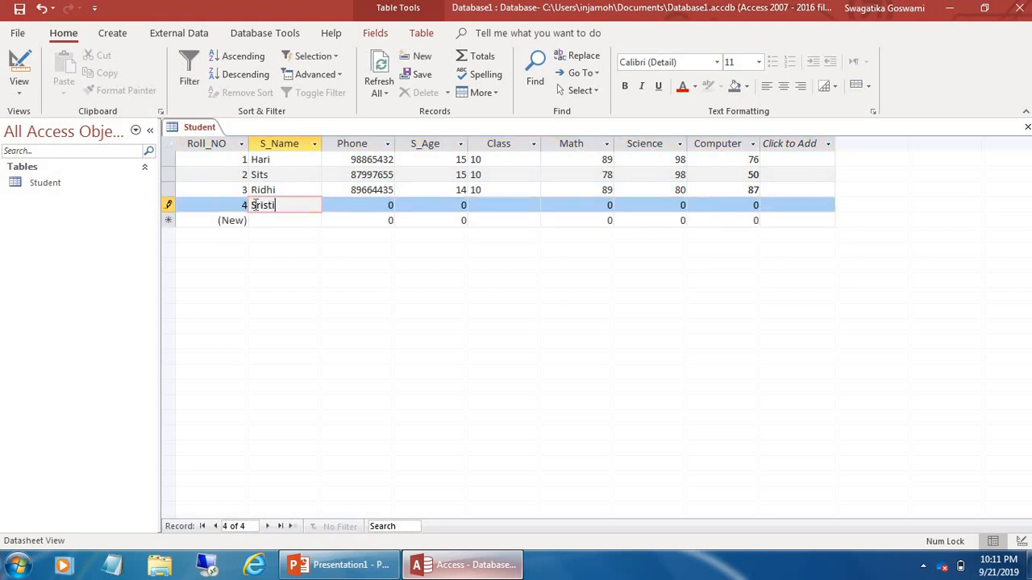
{"action": "key", "text": "Tab"}
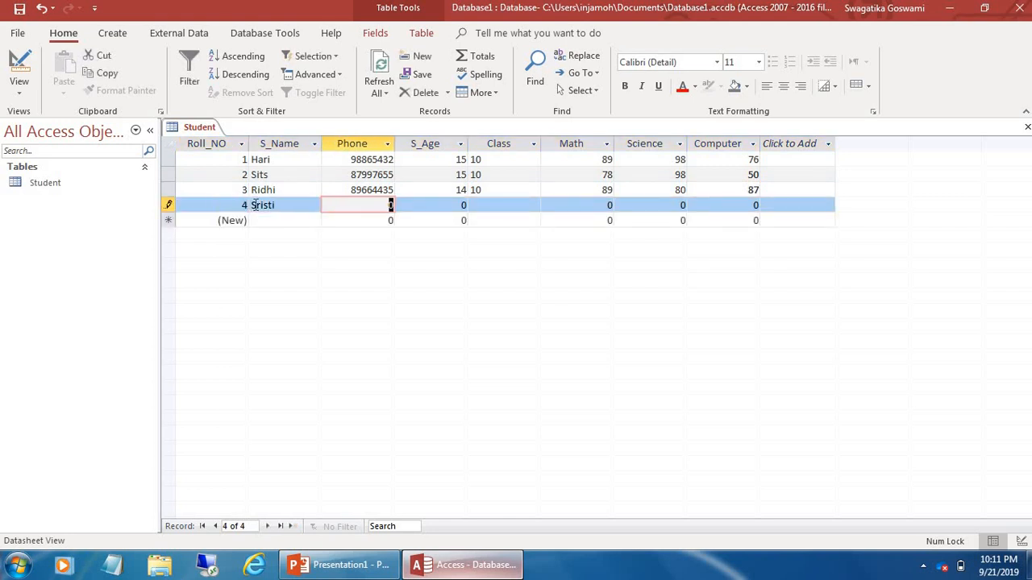
{"action": "type", "text": "89765446"}
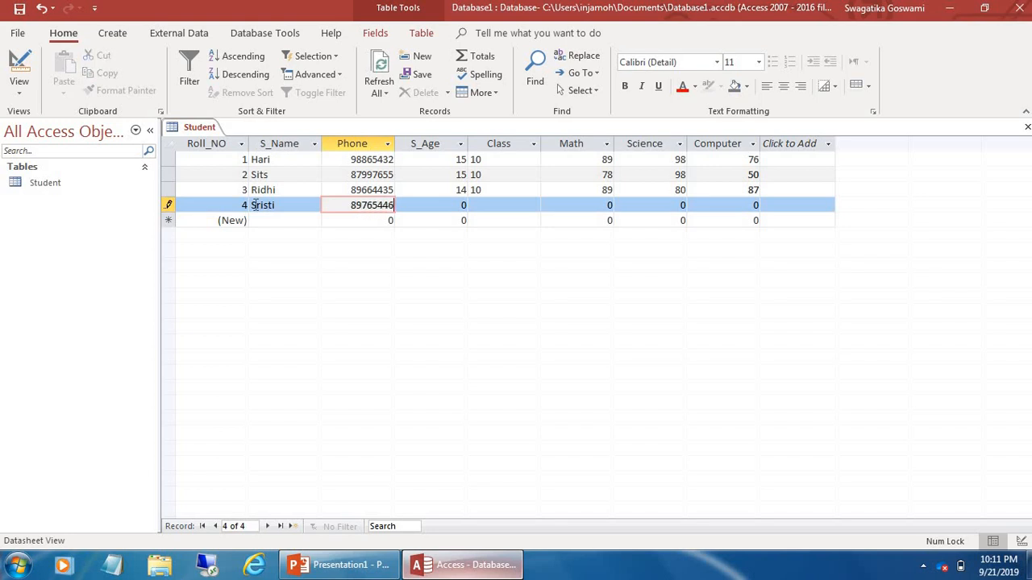
{"action": "key", "text": "Tab"}
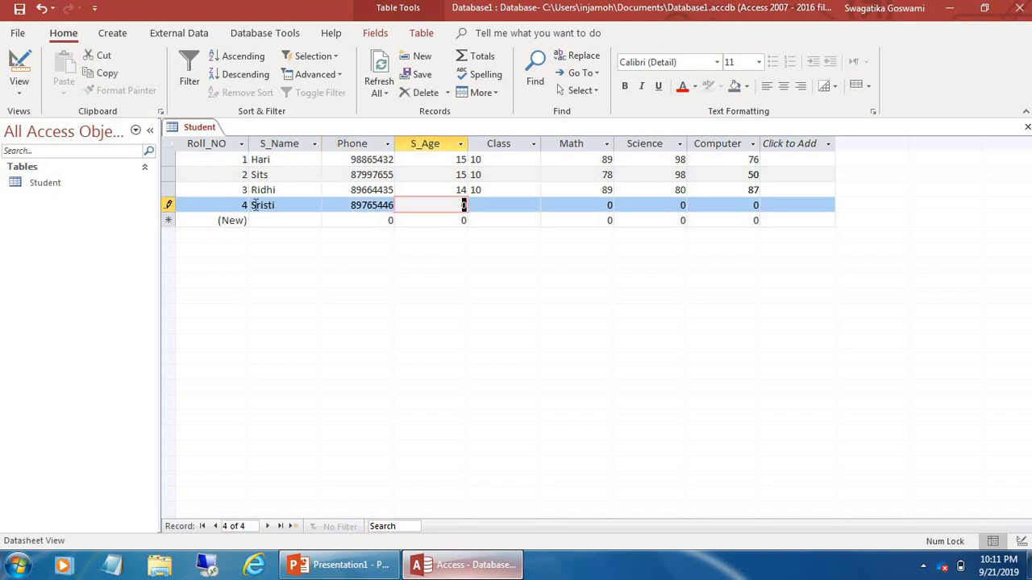
{"action": "type", "text": "13"}
{"action": "key", "text": "Tab"}
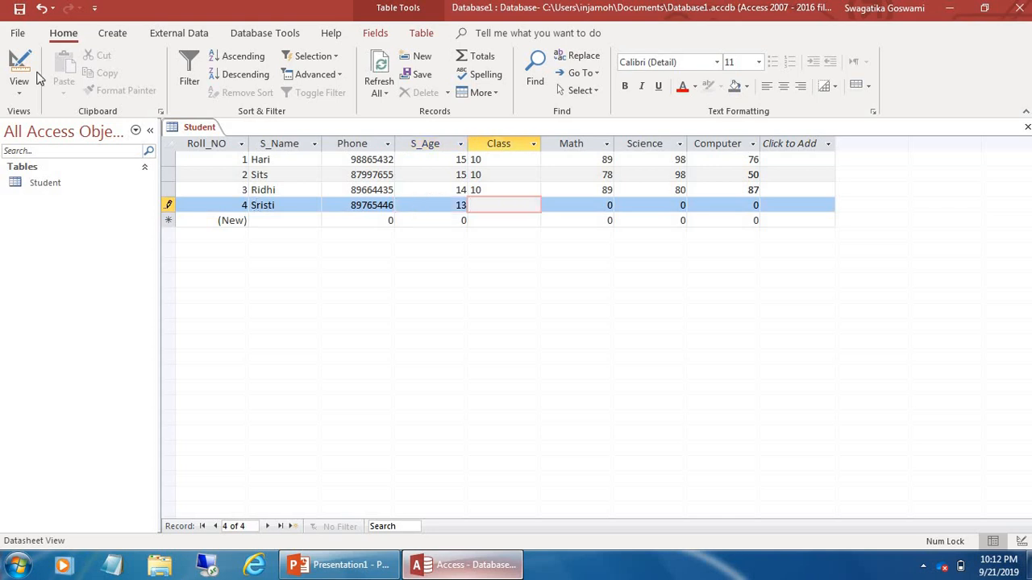
{"action": "type", "text": "9"}
{"action": "key", "text": "Tab"}
Give the fourth student Math 98, Science 89 and Computer 90
{"action": "type", "text": "987"}
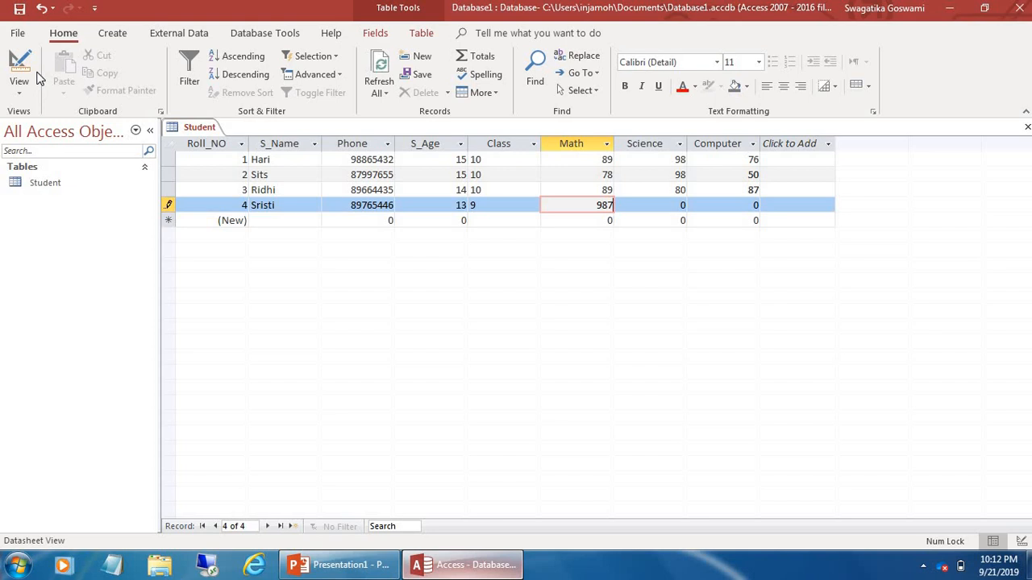
{"action": "key", "text": "BackSpace"}
{"action": "key", "text": "Tab"}
{"action": "type", "text": "89"}
{"action": "key", "text": "Tab"}
{"action": "key", "text": "Down"}
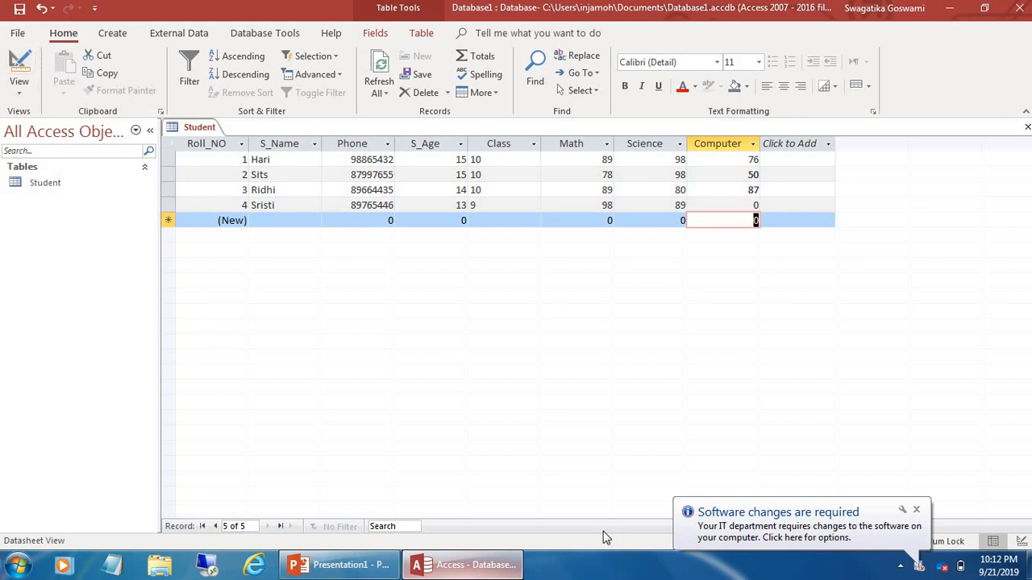
{"action": "key", "text": "Up"}
{"action": "type", "text": "90"}
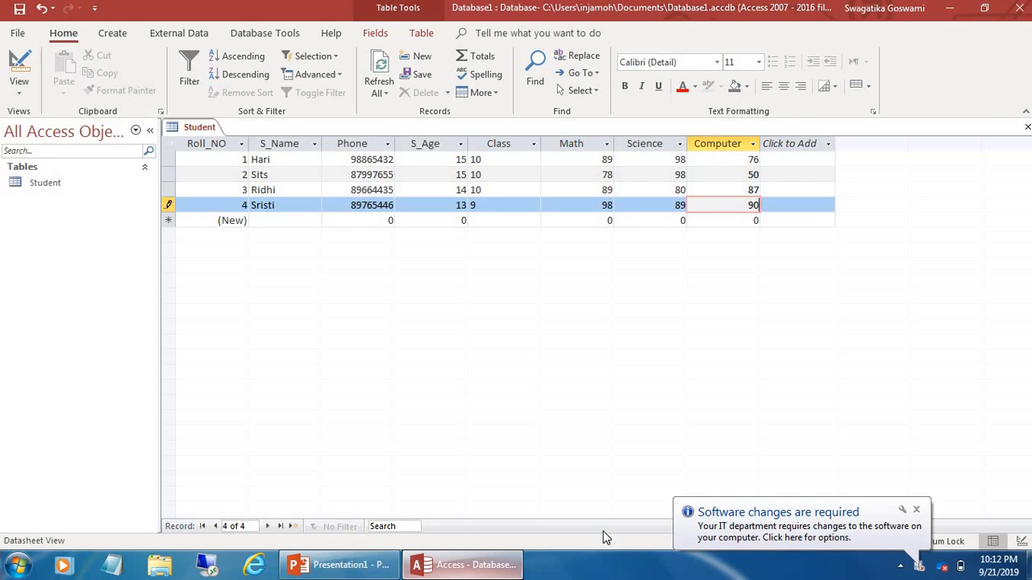
{"action": "left_click", "coordinate": [342, 565]}
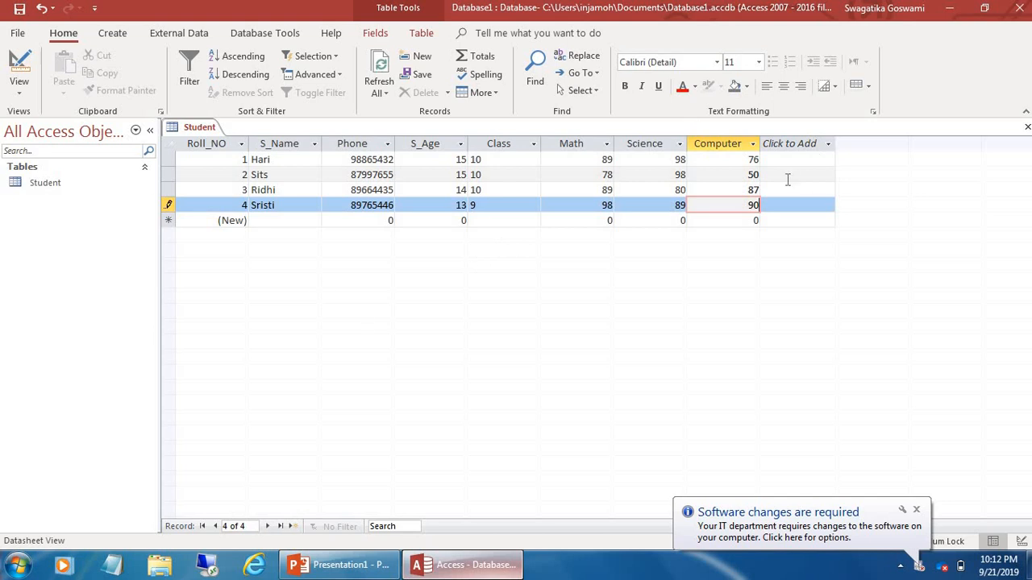
Move around the third student's row using Tab, Home, End and the Left arrow
{"action": "left_click", "coordinate": [478, 189]}
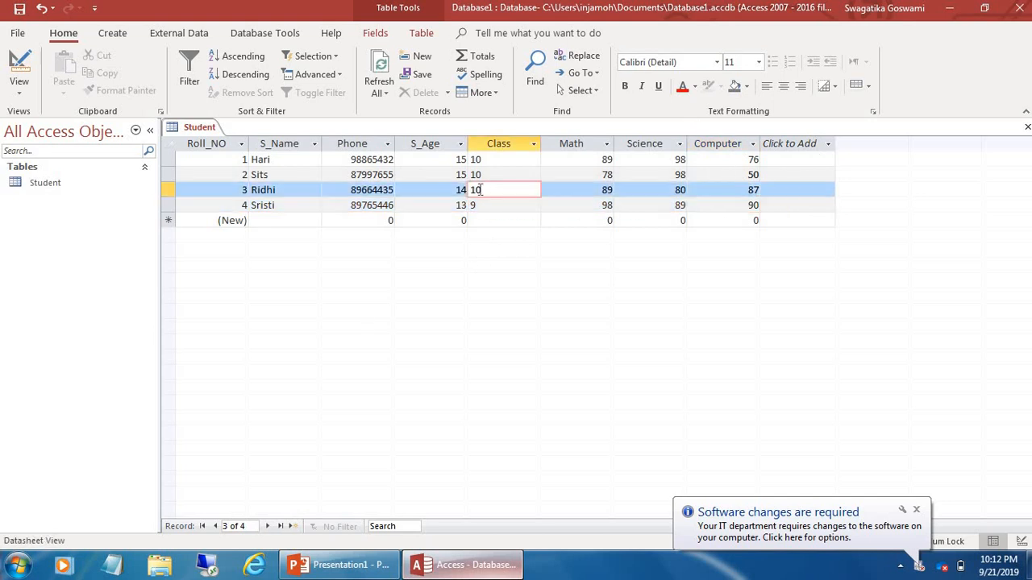
{"action": "left_click", "coordinate": [450, 189]}
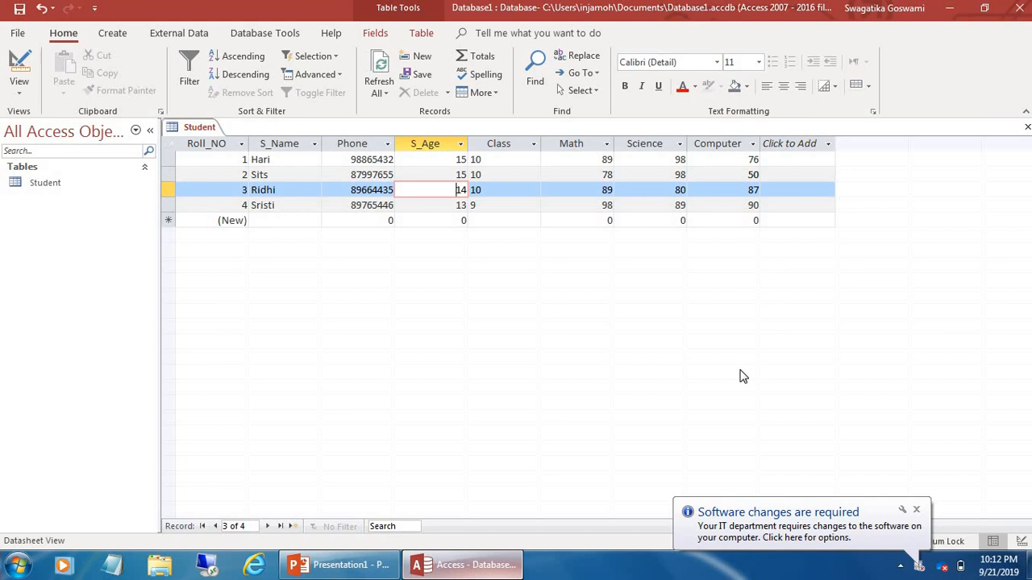
{"action": "key", "text": "Tab"}
{"action": "key", "text": "Tab"}
{"action": "key", "text": "Tab"}
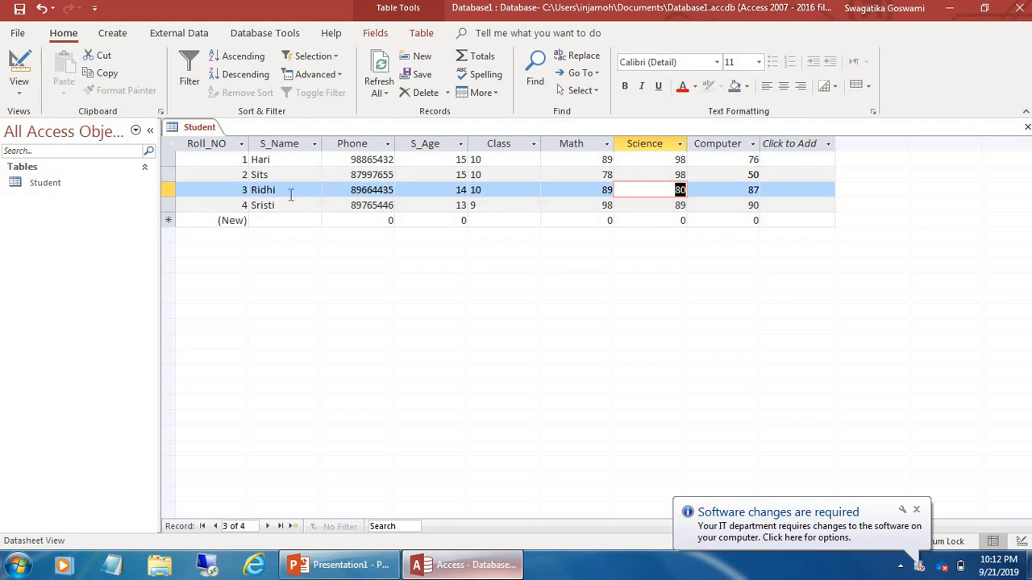
{"action": "key", "text": "Home"}
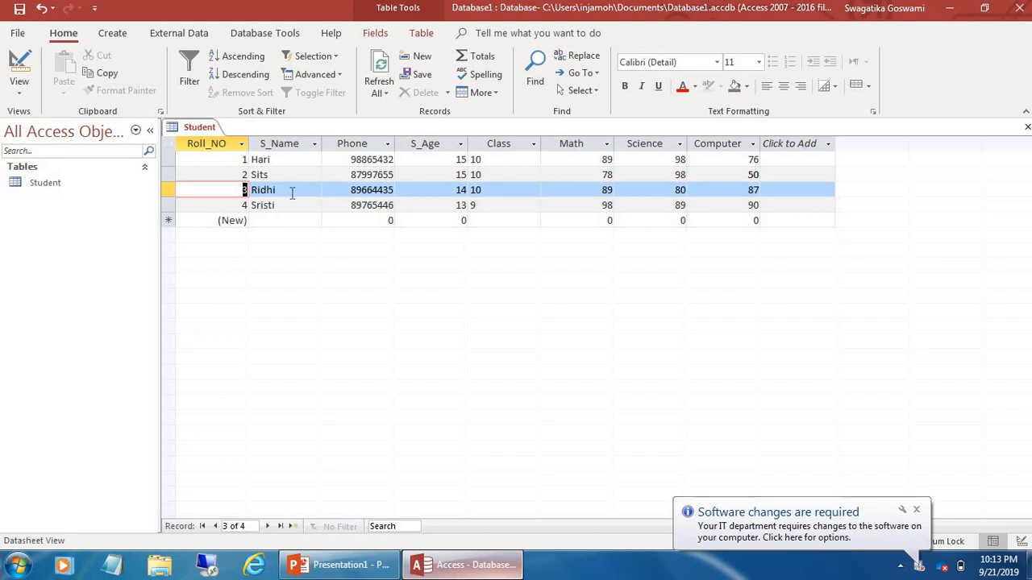
{"action": "key", "text": "End"}
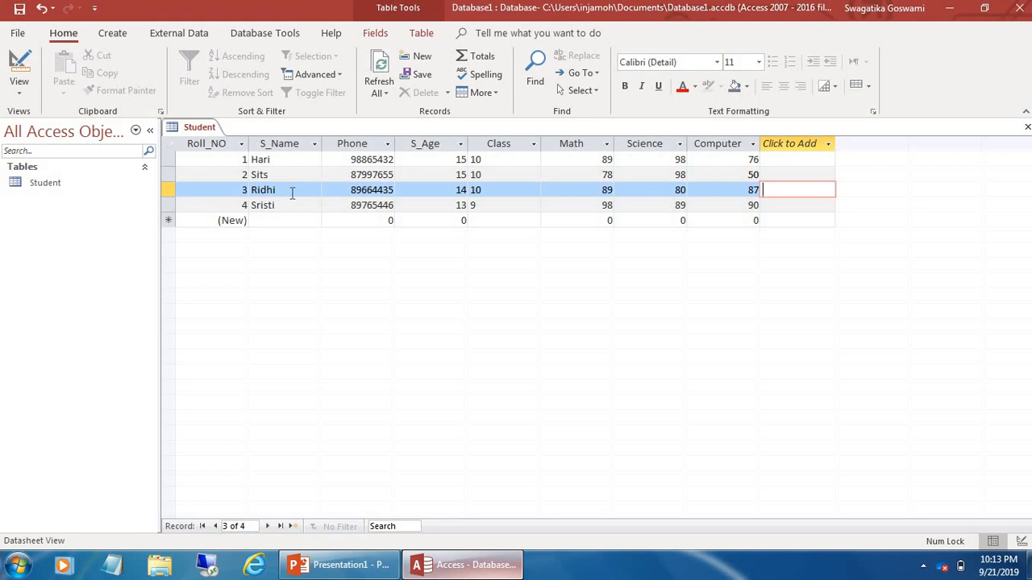
{"action": "key", "text": "Left"}
{"action": "key", "text": "Left"}
{"action": "key", "text": "Left"}
{"action": "key", "text": "Left"}
{"action": "key", "text": "Left"}
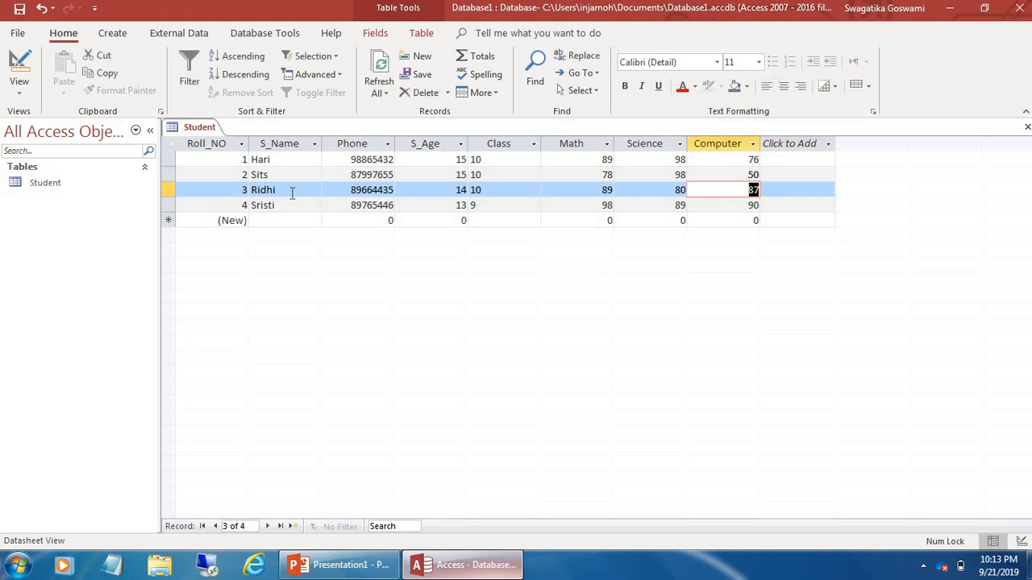
{"action": "key", "text": "Left"}
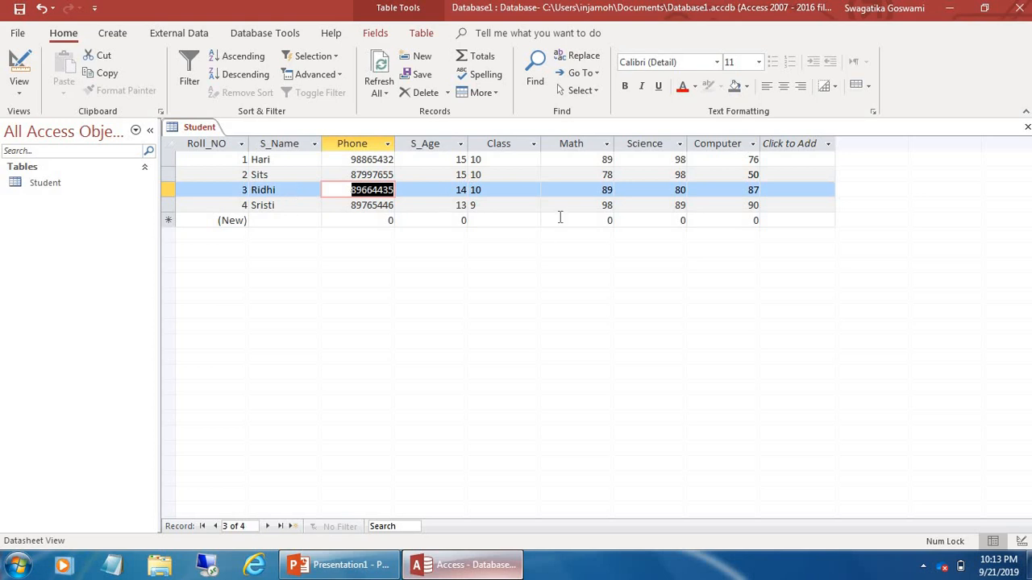
Change the third student's class from 10 to 8 and age from 14 to 12
{"action": "left_click", "coordinate": [490, 189]}
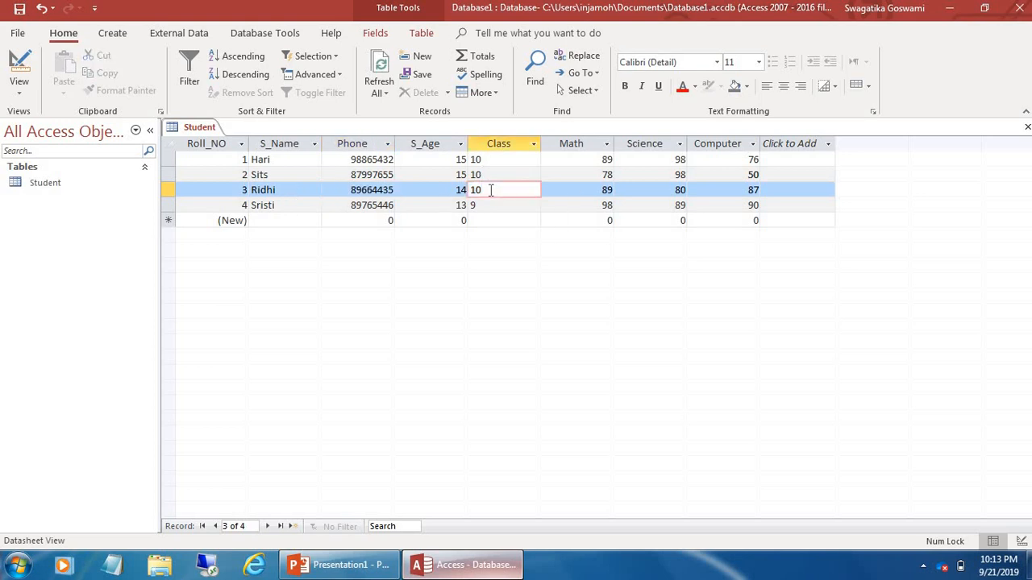
{"action": "key", "text": "BackSpace"}
{"action": "key", "text": "BackSpace"}
{"action": "type", "text": "8"}
{"action": "key", "text": "shift+Tab"}
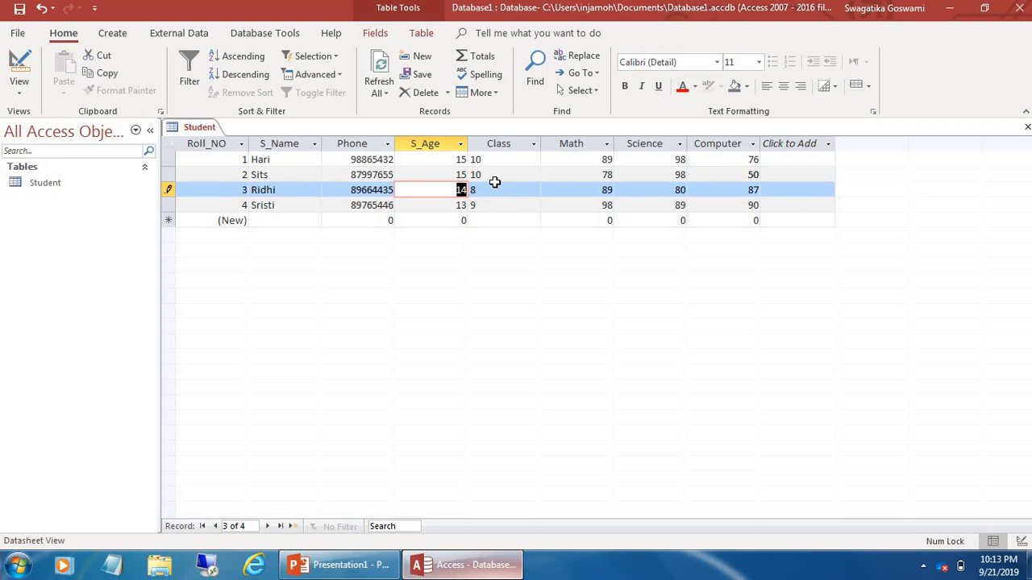
{"action": "type", "text": "12"}
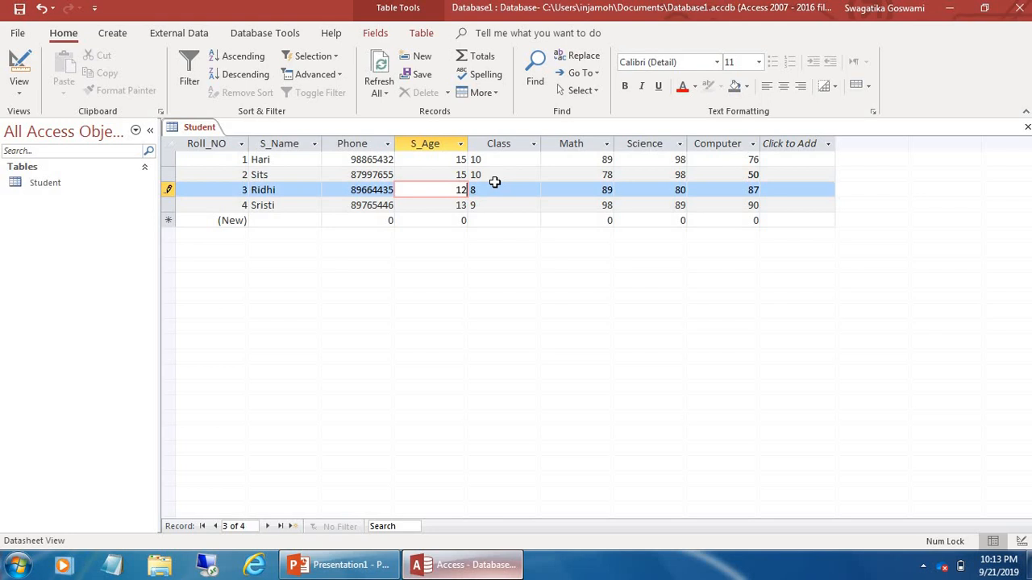
{"action": "left_click", "coordinate": [497, 190]}
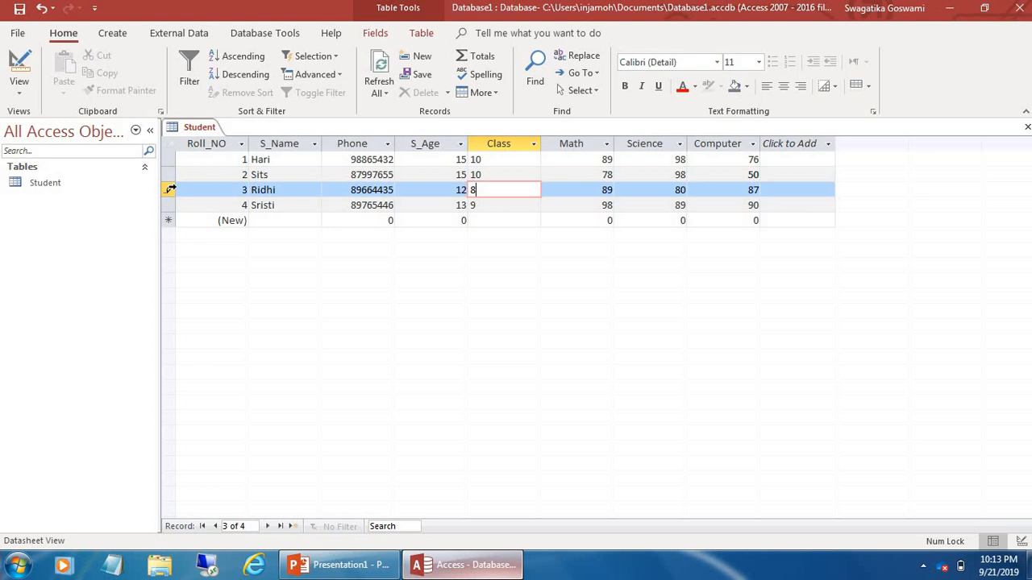
{"action": "key", "text": "Right"}
{"action": "key", "text": "Right"}
{"action": "key", "text": "Right"}
{"action": "key", "text": "Left"}
{"action": "key", "text": "Left"}
{"action": "key", "text": "Left"}
{"action": "key", "text": "Left"}
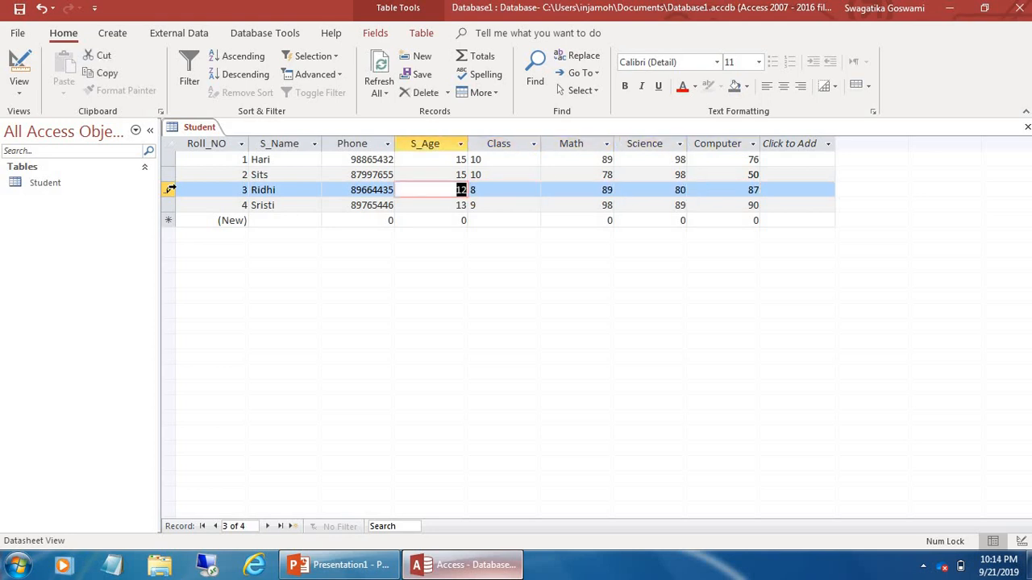
{"action": "key", "text": "Left"}
{"action": "key", "text": "Left"}
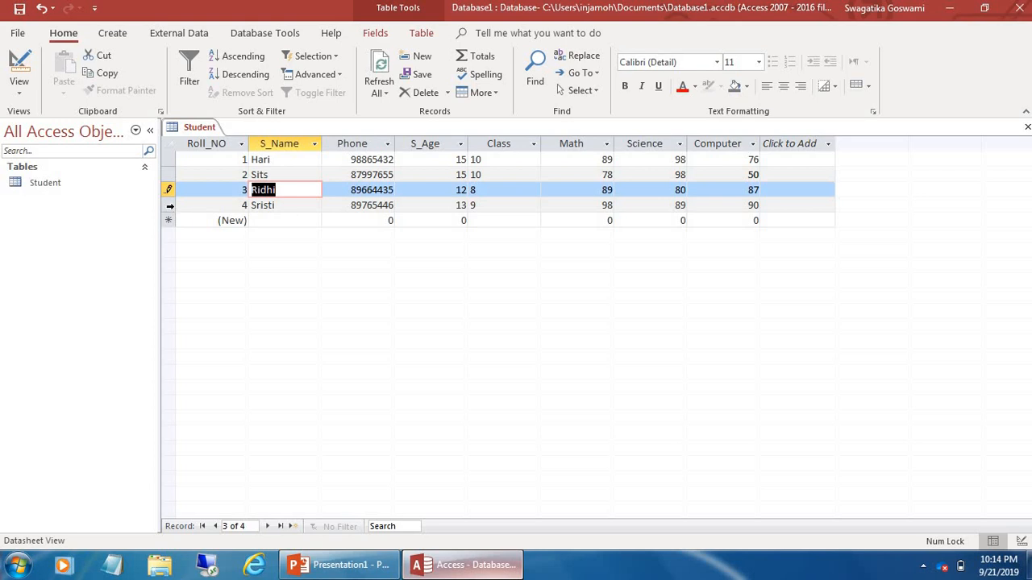
Bring up the context menus for record 4 and for the blank new-record row's selector
{"action": "left_click", "coordinate": [171, 208]}
{"action": "right_click", "coordinate": [170, 209]}
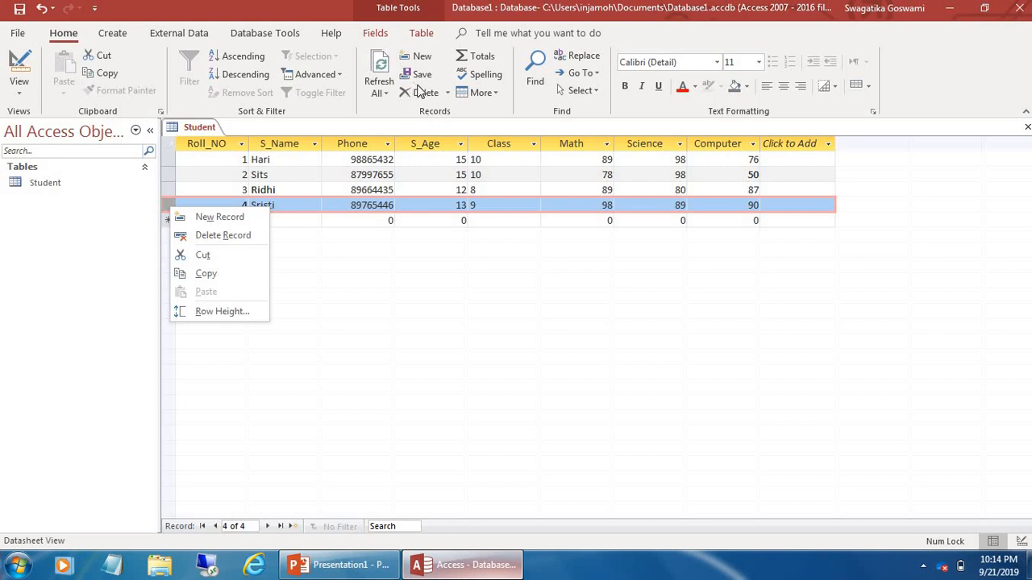
{"action": "left_click", "coordinate": [424, 58]}
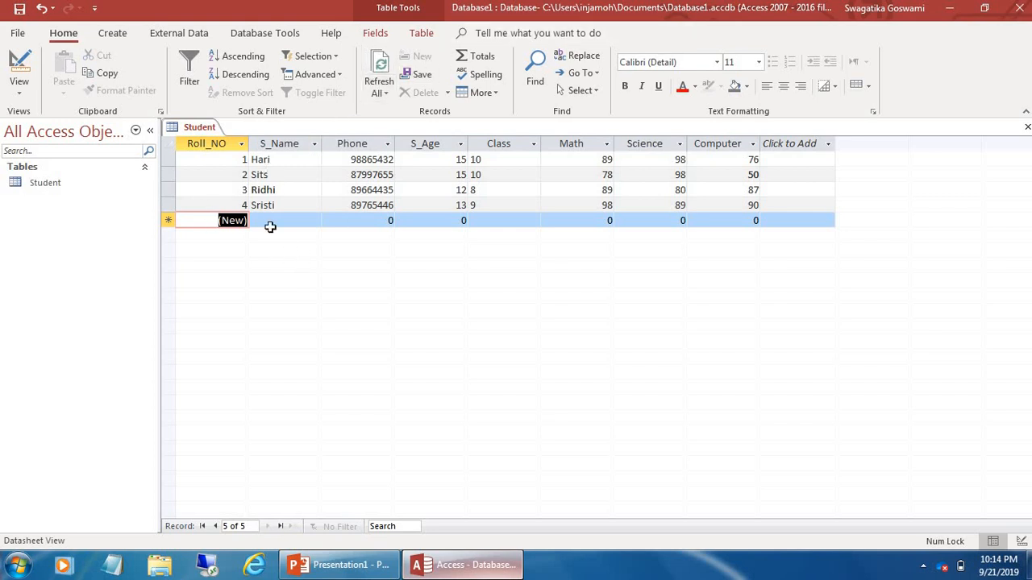
{"action": "right_click", "coordinate": [179, 224]}
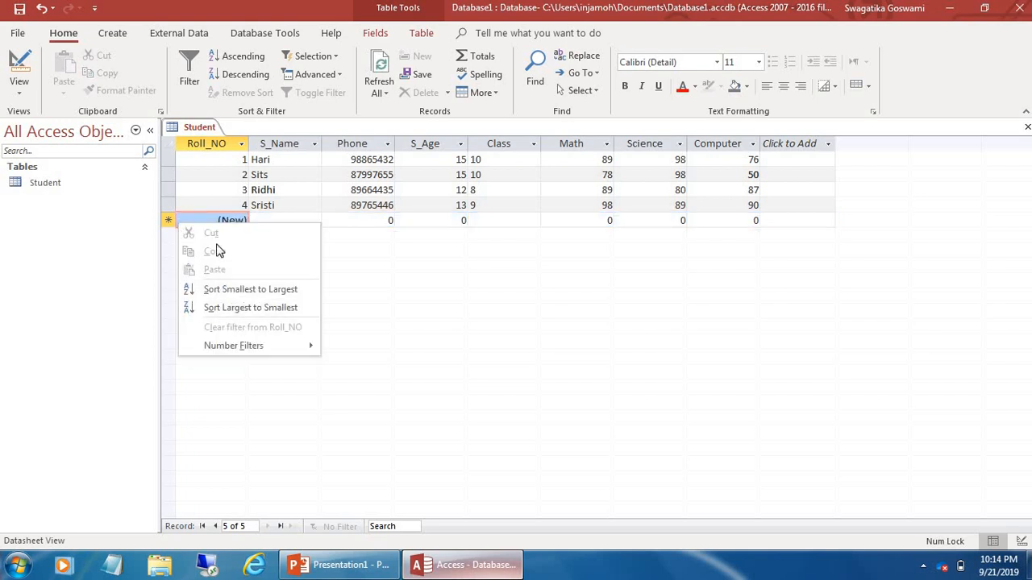
{"action": "left_click", "coordinate": [165, 264]}
{"action": "left_click", "coordinate": [168, 223]}
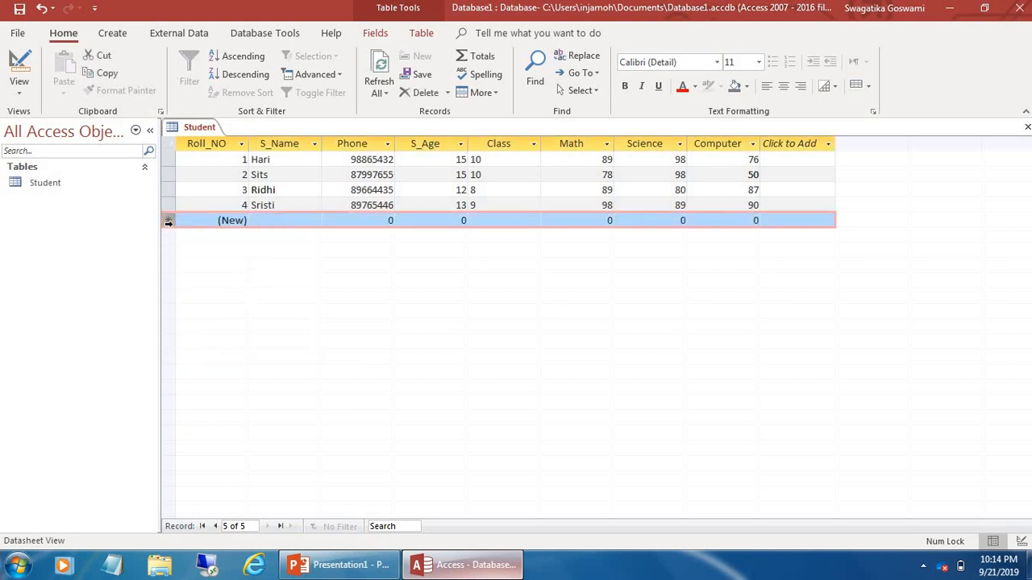
{"action": "right_click", "coordinate": [169, 223]}
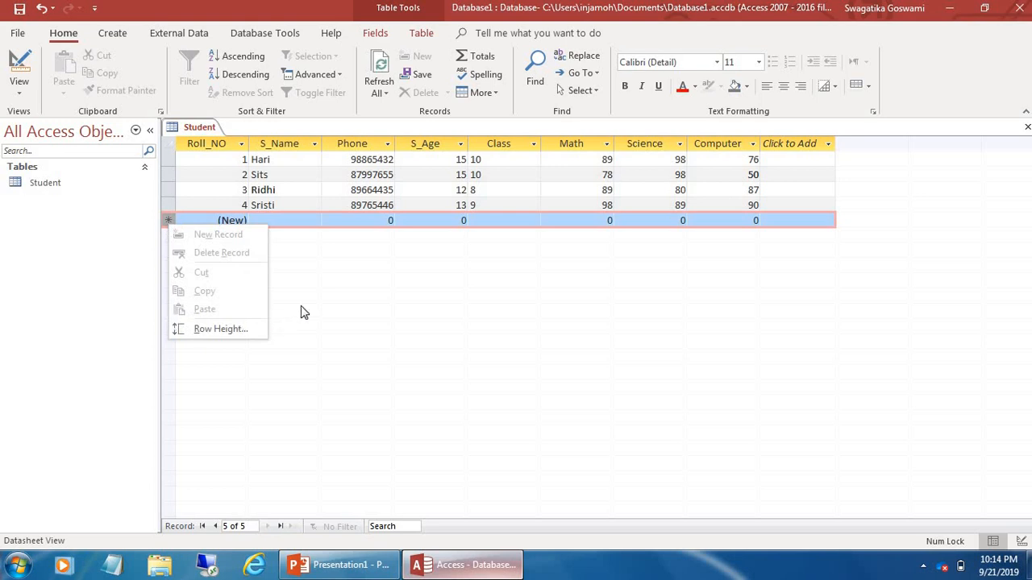
Start record 5 with age 12, class 9, Math 98, Science 9 and Computer 67
{"action": "left_click", "coordinate": [281, 241]}
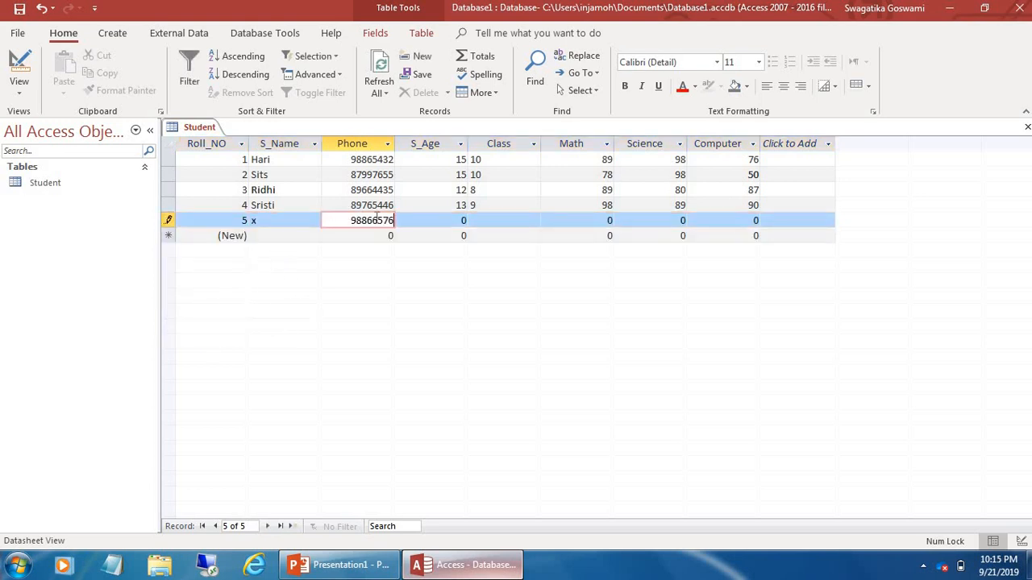
{"action": "key", "text": "Tab"}
{"action": "type", "text": "12"}
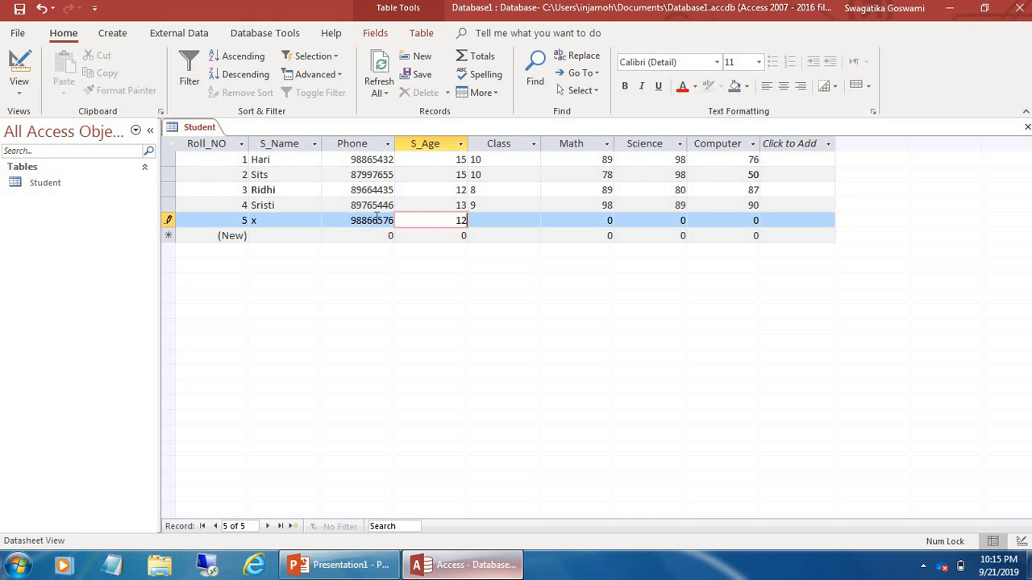
{"action": "key", "text": "Tab"}
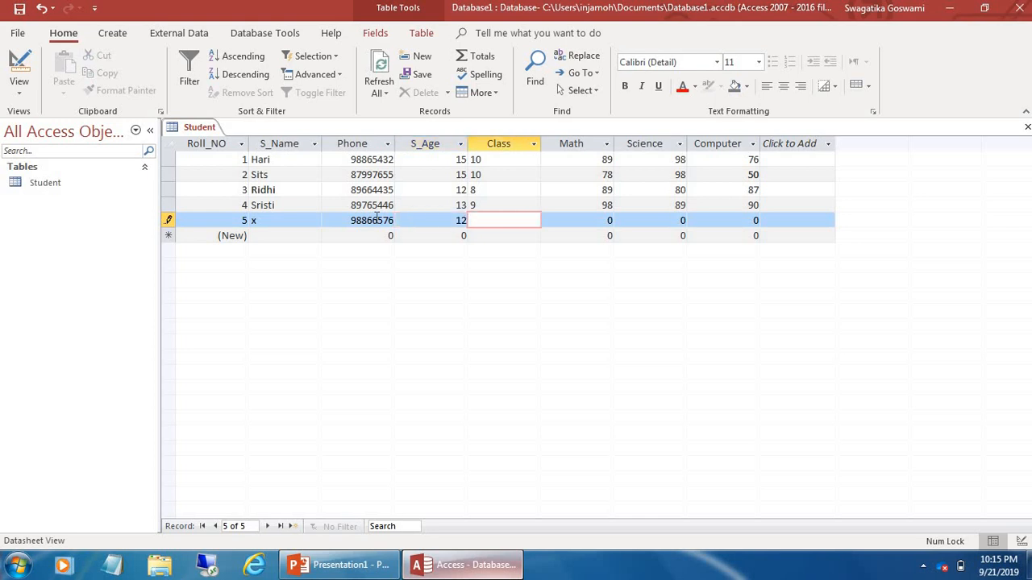
{"action": "type", "text": "9"}
{"action": "key", "text": "Tab"}
{"action": "type", "text": "98"}
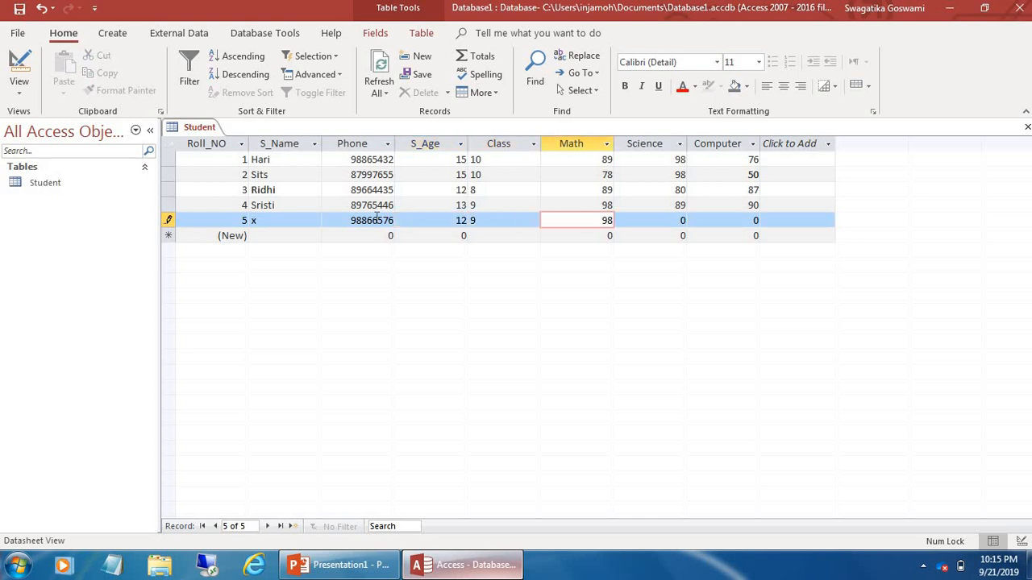
{"action": "key", "text": "Tab"}
{"action": "type", "text": "9"}
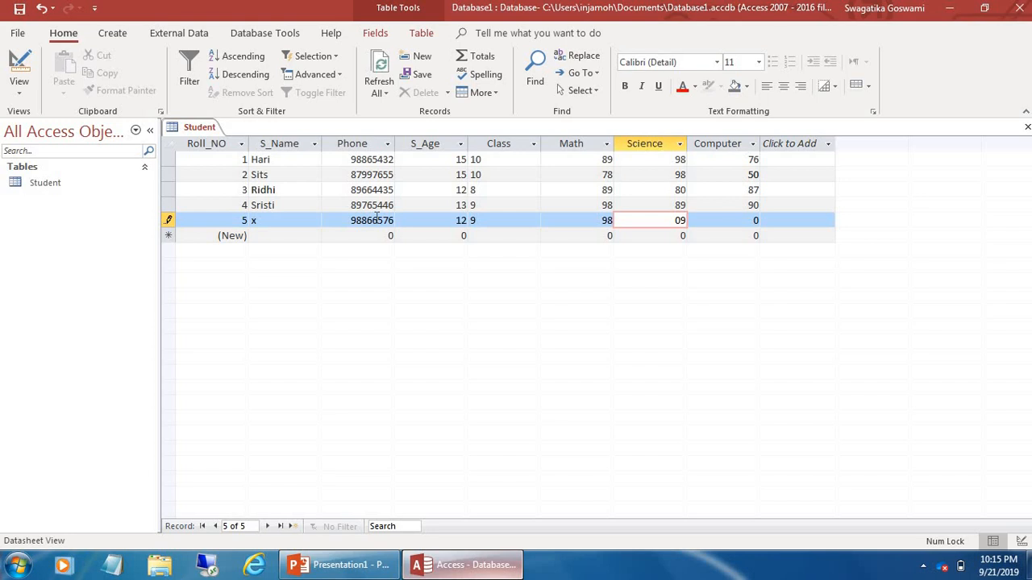
{"action": "key", "text": "Tab"}
{"action": "type", "text": "67"}
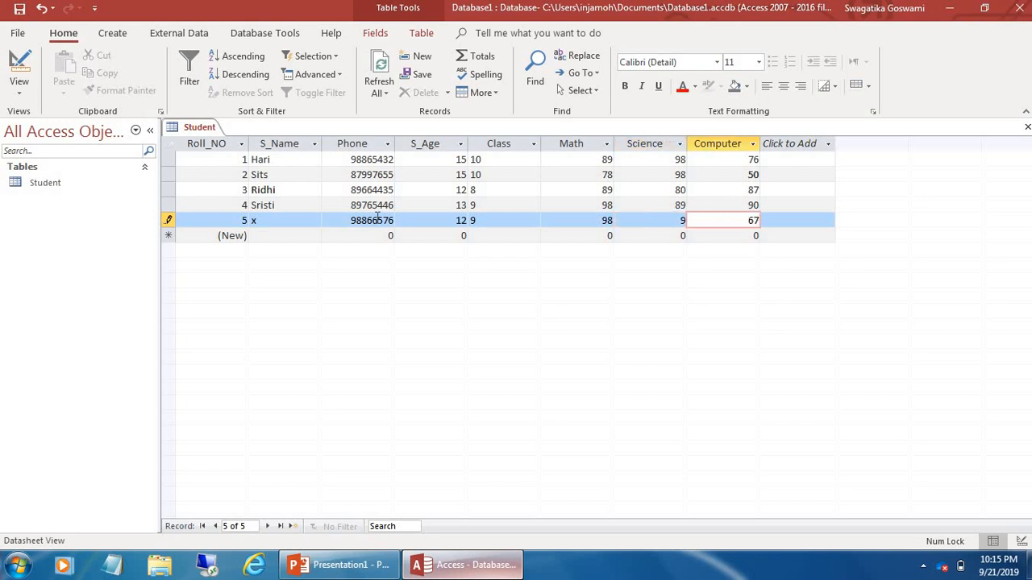
Choose New Record from record 5's context menu, saving it as Roll_NO 5, and select the blank row
{"action": "right_click", "coordinate": [200, 225]}
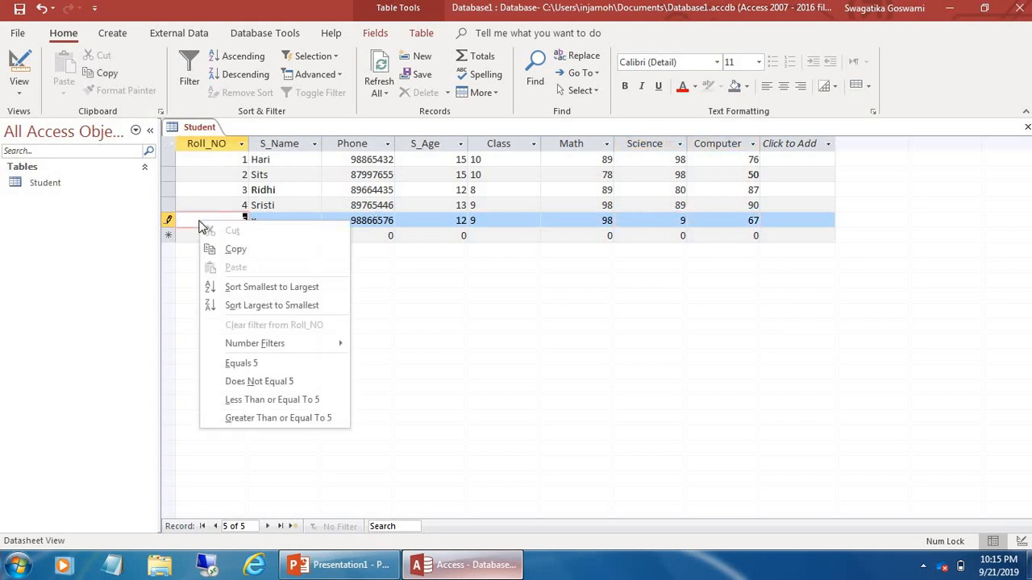
{"action": "right_click", "coordinate": [170, 222]}
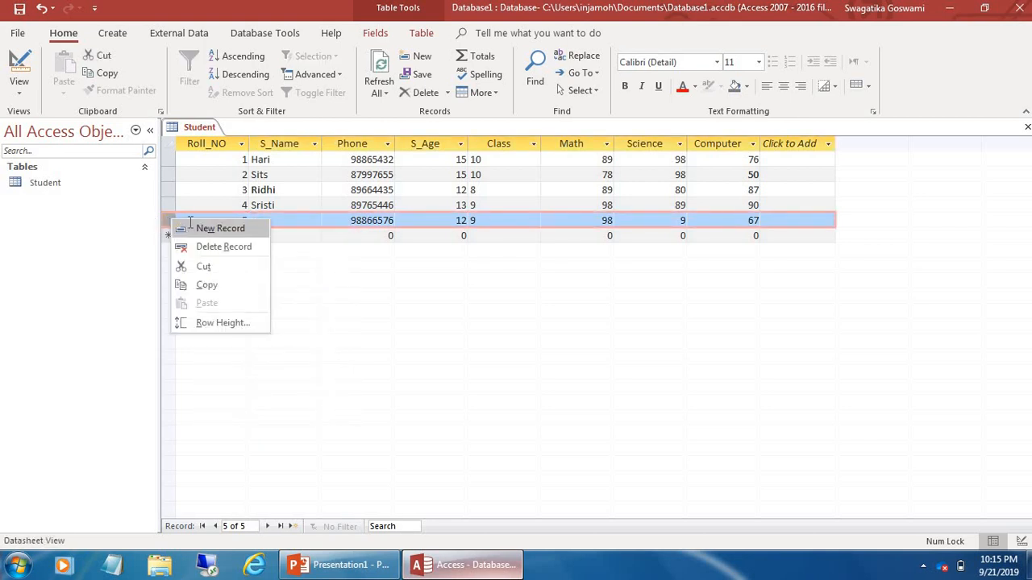
{"action": "left_click", "coordinate": [190, 227]}
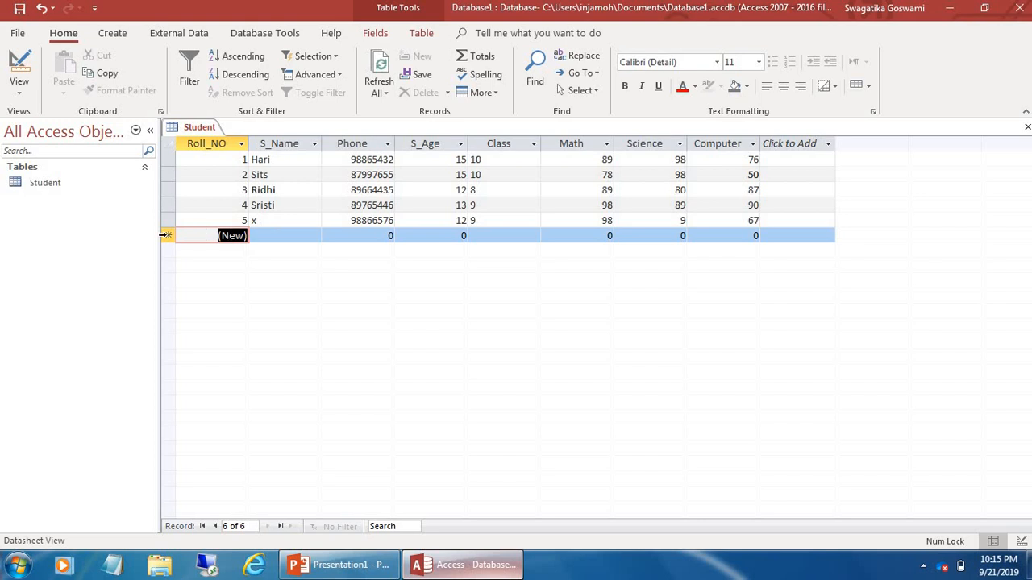
{"action": "left_click", "coordinate": [167, 234]}
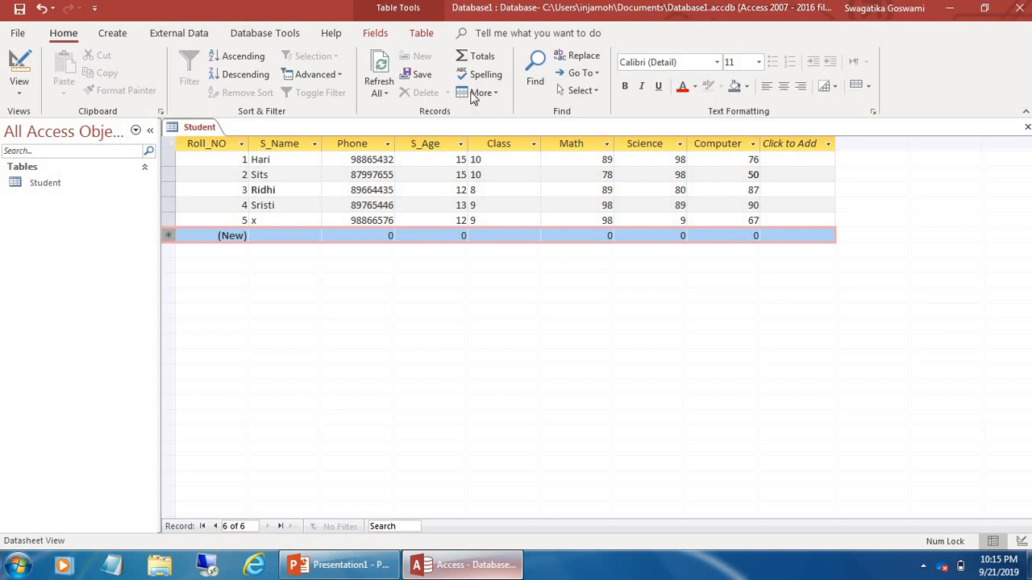
{"action": "left_click", "coordinate": [234, 205]}
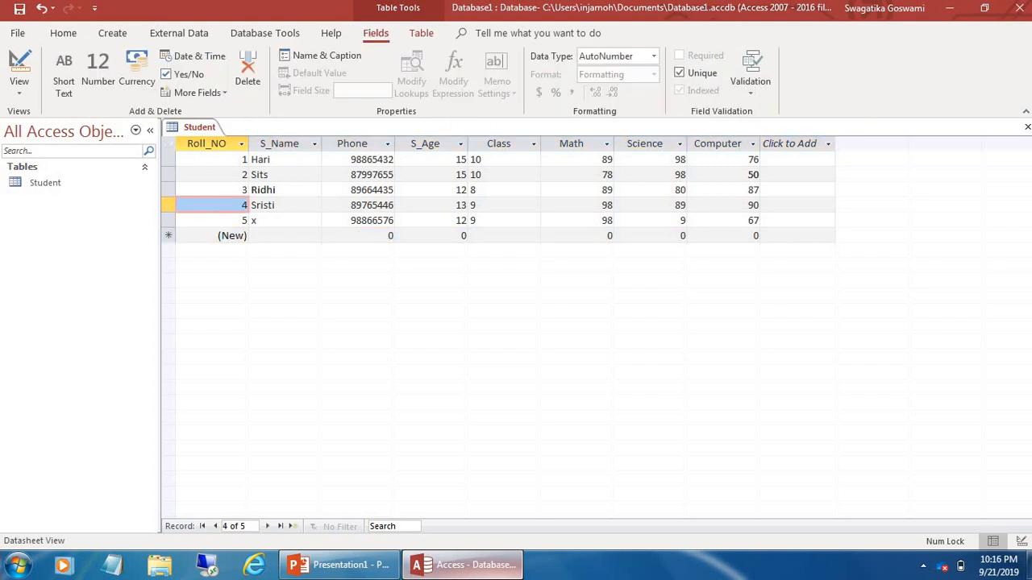
{"action": "left_click", "coordinate": [171, 175]}
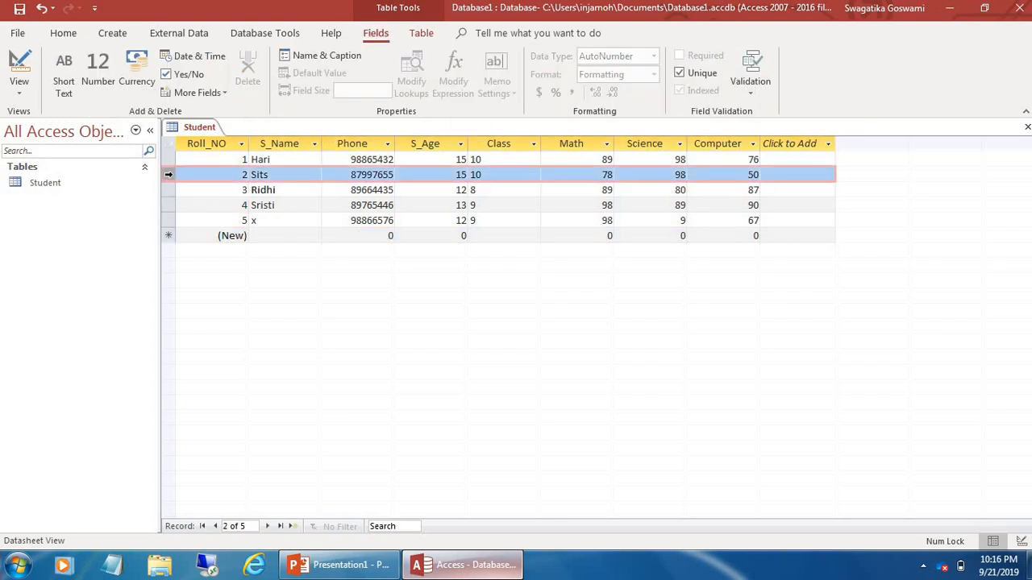
{"action": "right_click", "coordinate": [170, 176]}
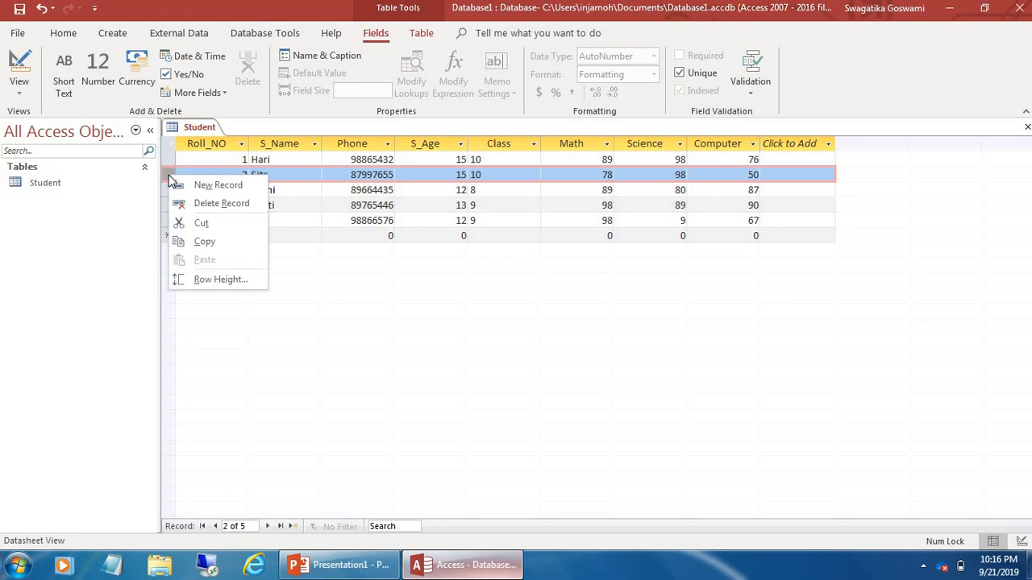
{"action": "left_click", "coordinate": [211, 203]}
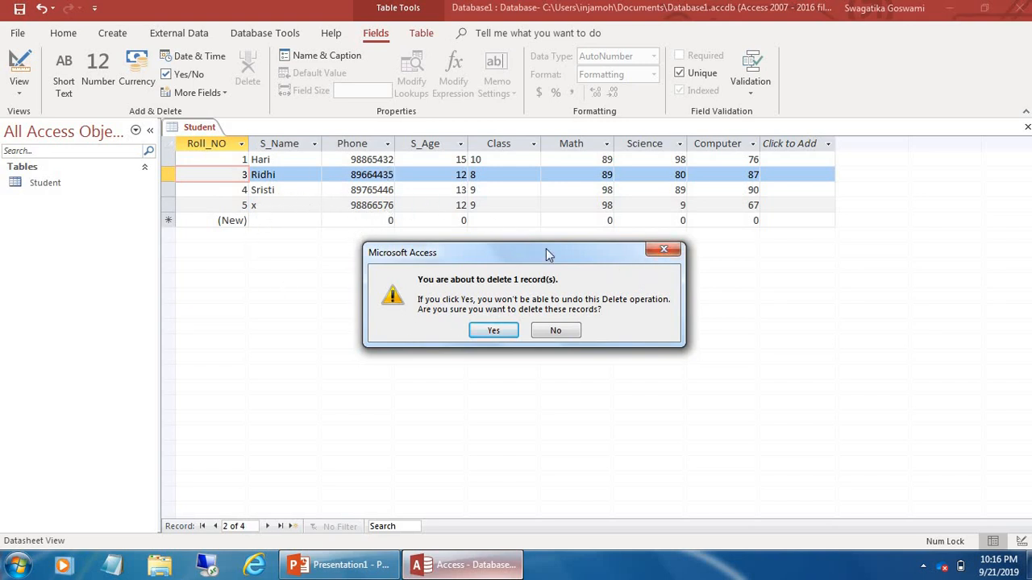
{"action": "left_click", "coordinate": [650, 249]}
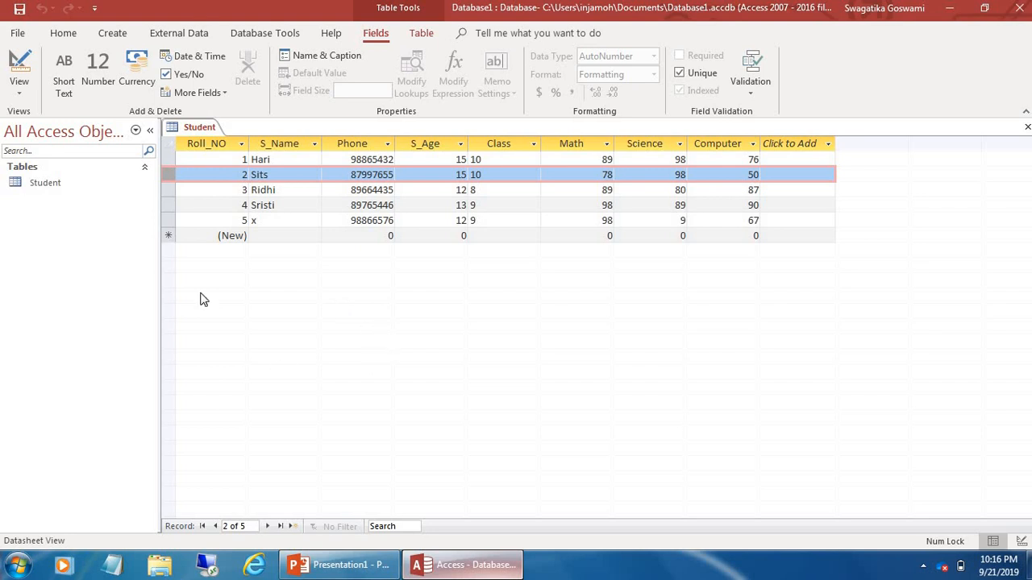
In Design view, delete the Computer field from the Student table
{"action": "left_click", "coordinate": [20, 90]}
{"action": "left_click", "coordinate": [50, 155]}
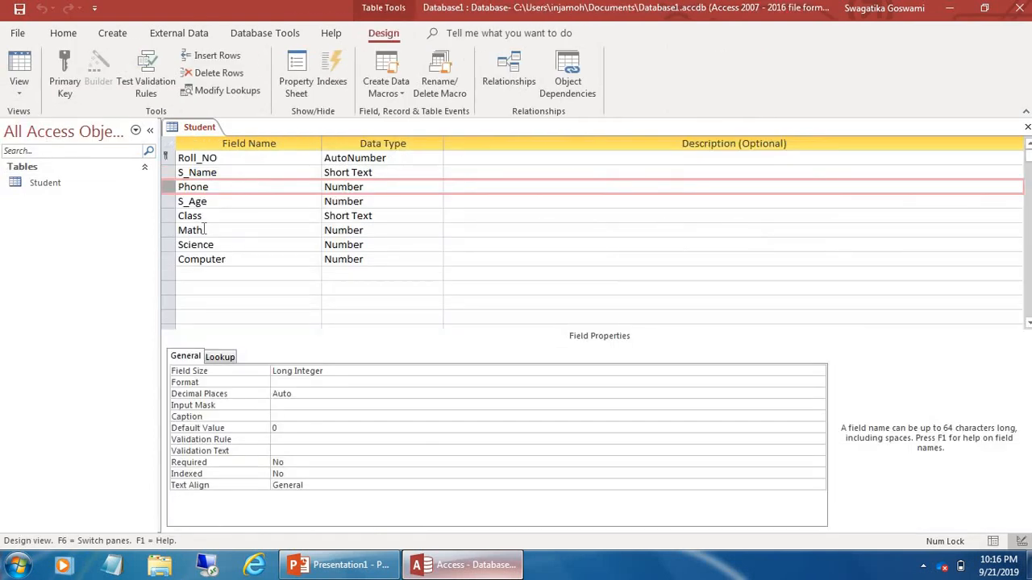
{"action": "left_click", "coordinate": [170, 244]}
{"action": "right_click", "coordinate": [170, 245]}
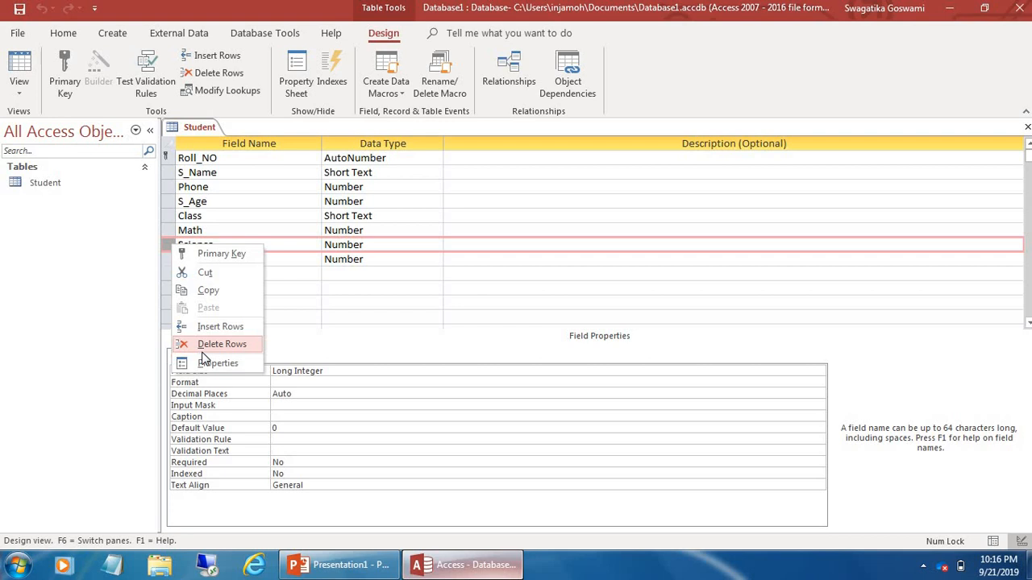
{"action": "left_click", "coordinate": [200, 248]}
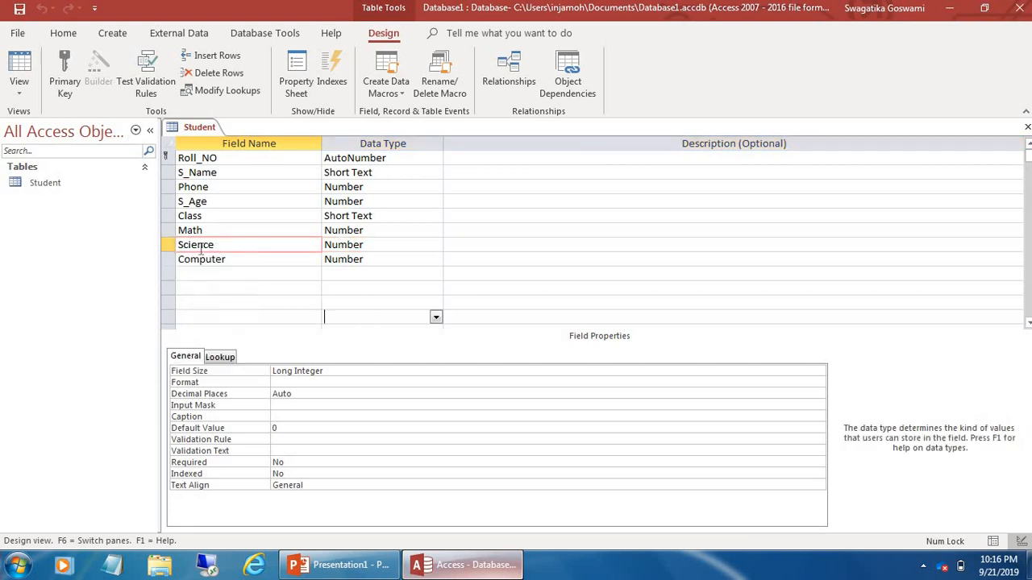
{"action": "left_click", "coordinate": [173, 260]}
{"action": "right_click", "coordinate": [172, 259]}
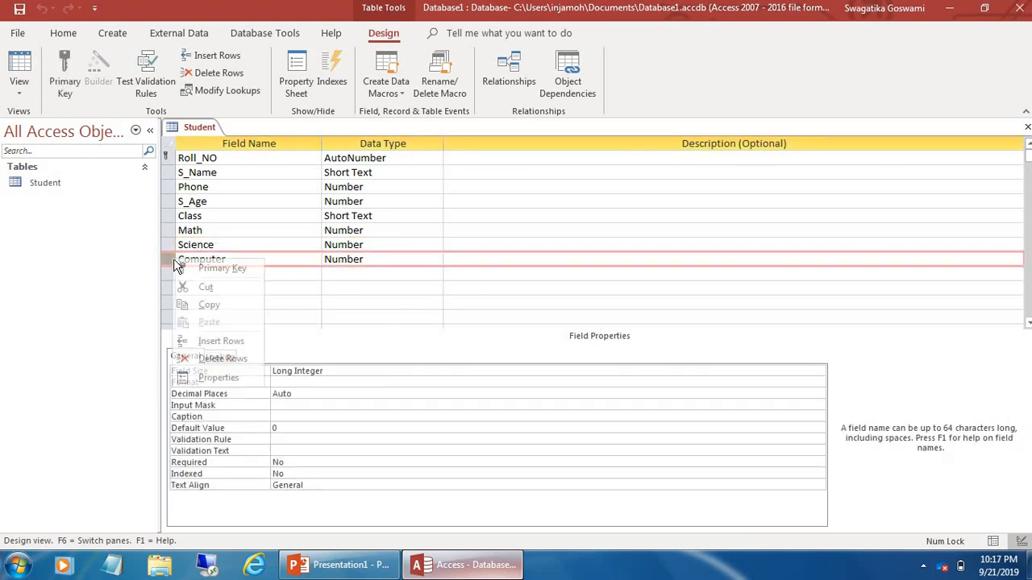
{"action": "left_click", "coordinate": [218, 358]}
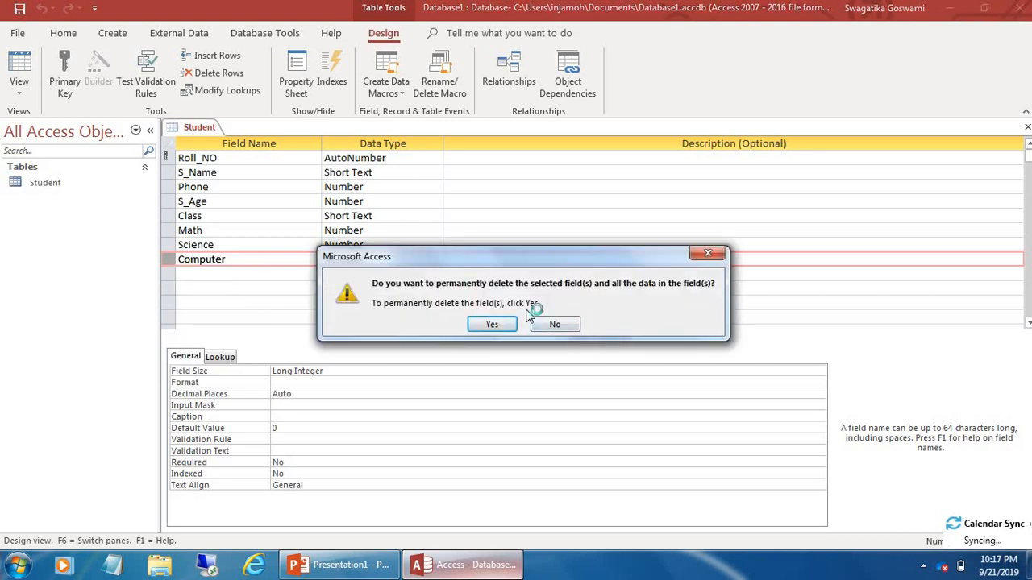
{"action": "left_click", "coordinate": [493, 324]}
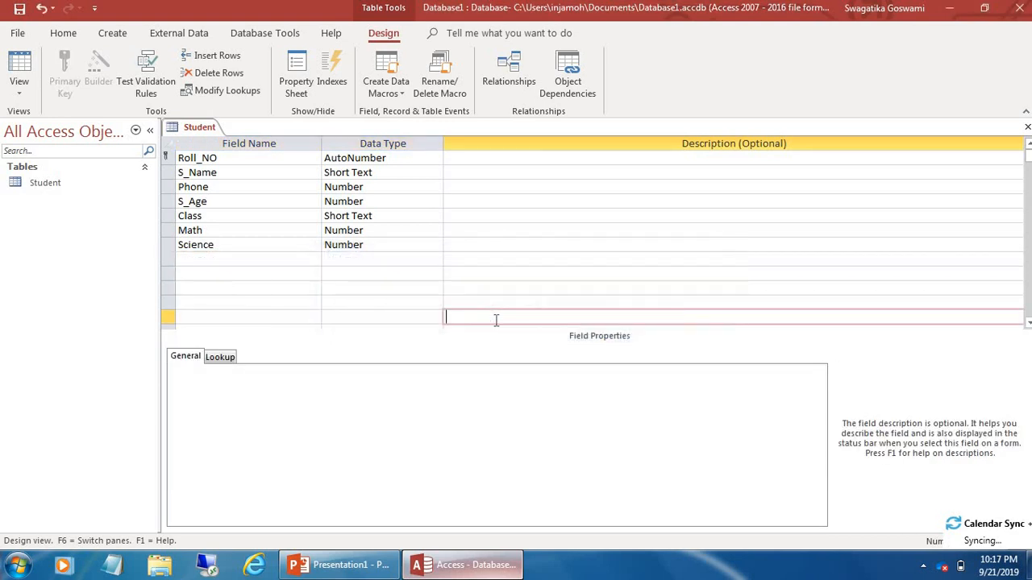
Return to Datasheet view, saving the table first
{"action": "left_click", "coordinate": [23, 95]}
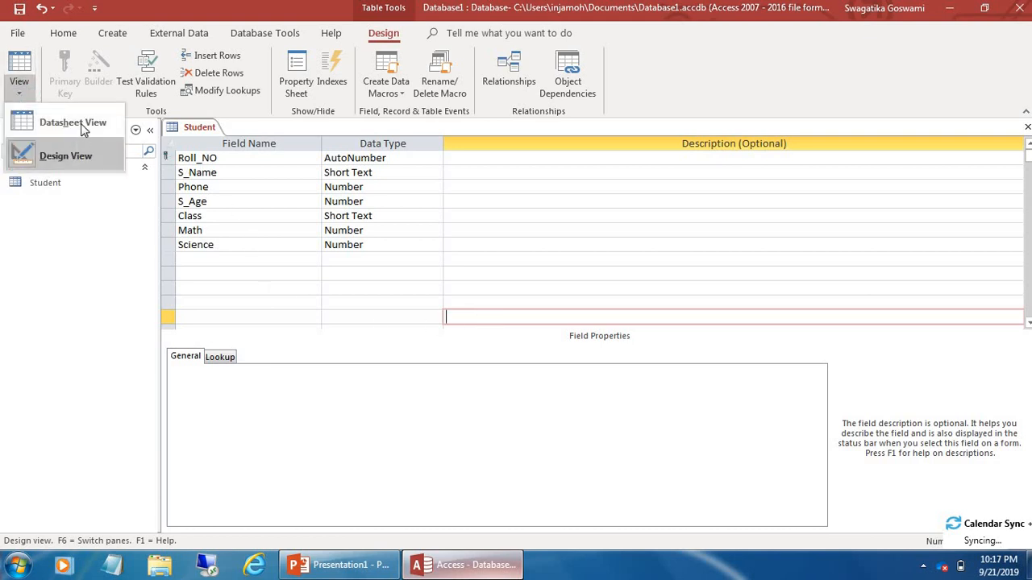
{"action": "left_click", "coordinate": [81, 129]}
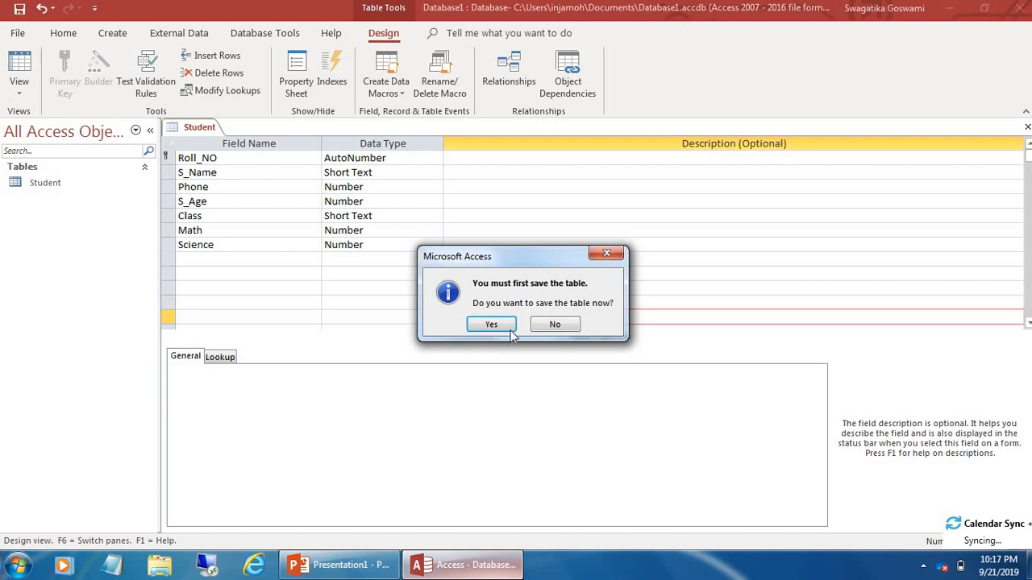
{"action": "left_click", "coordinate": [488, 324]}
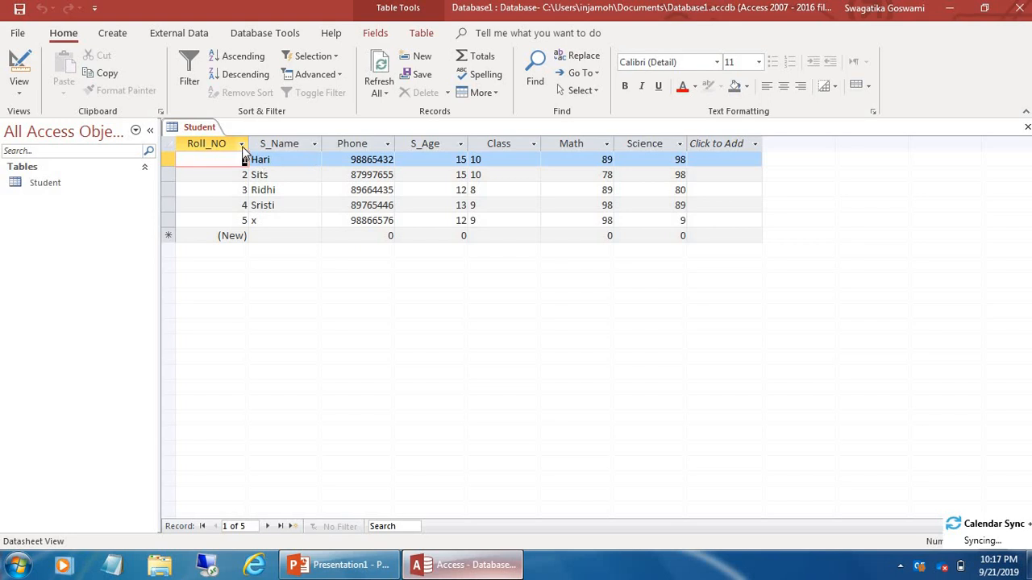
Sort by Roll_NO largest to smallest, then smallest to largest
{"action": "left_click", "coordinate": [243, 148]}
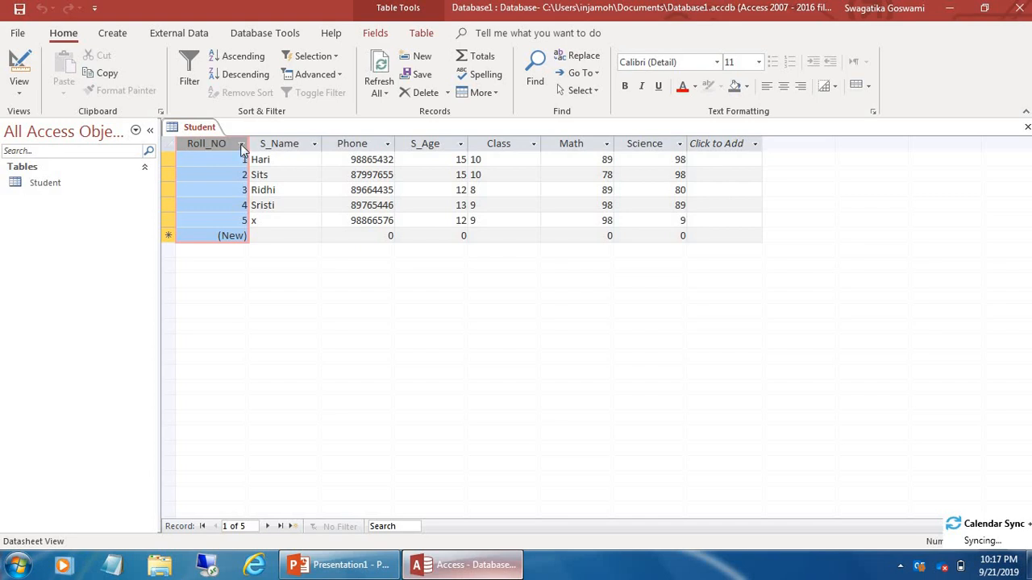
{"action": "left_click", "coordinate": [241, 146]}
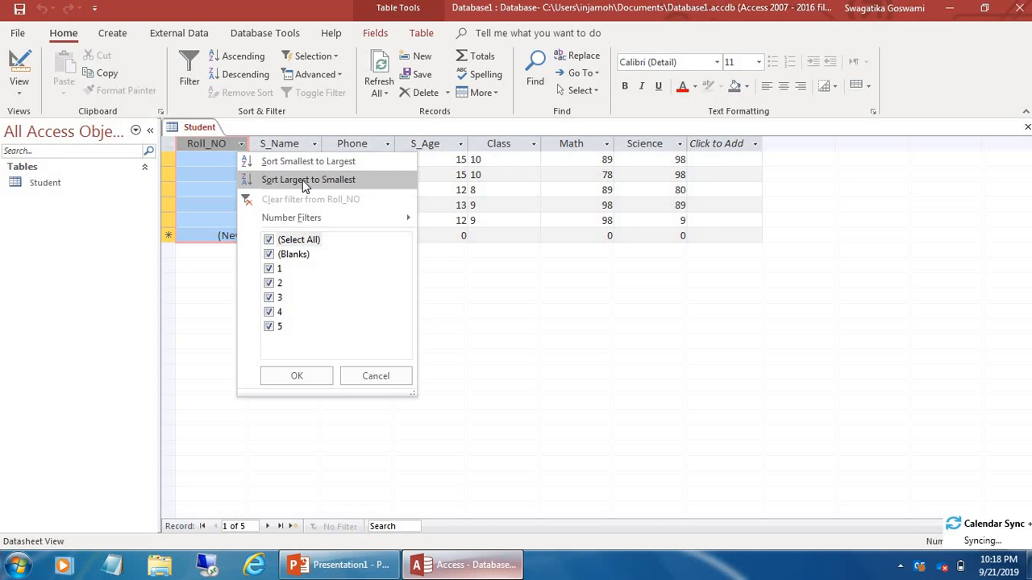
{"action": "left_click", "coordinate": [302, 180]}
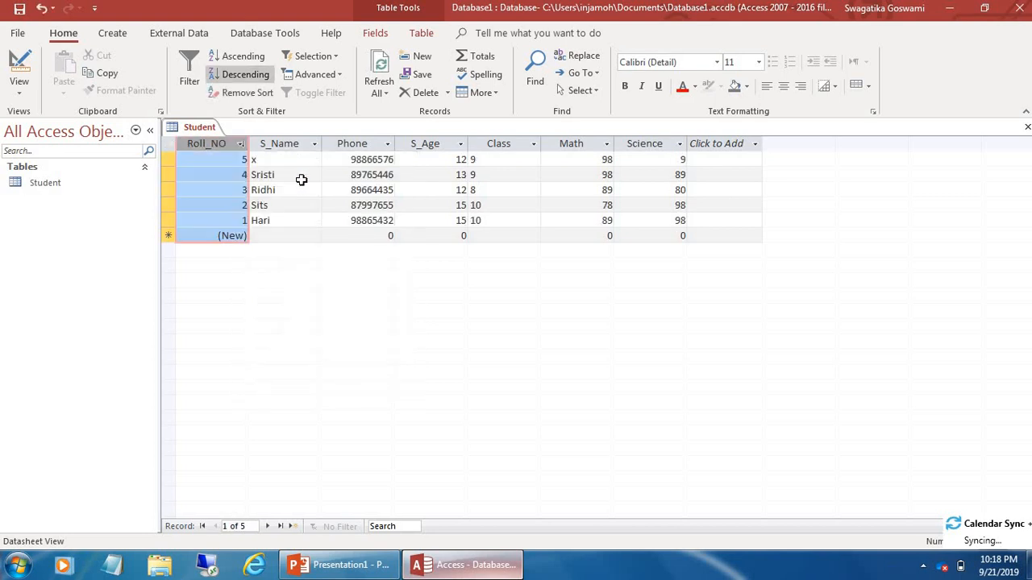
{"action": "left_click", "coordinate": [241, 144]}
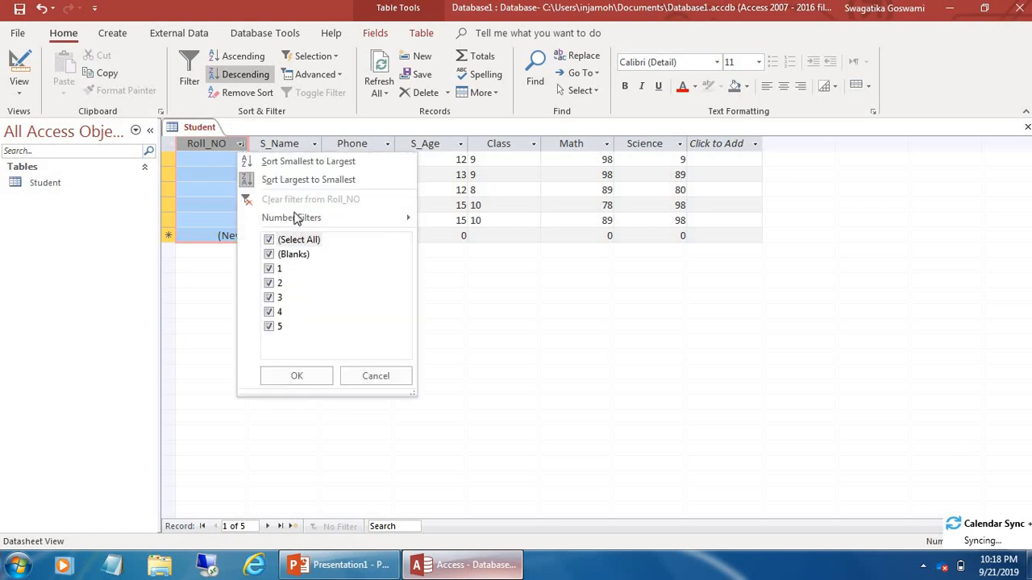
{"action": "left_click", "coordinate": [294, 164]}
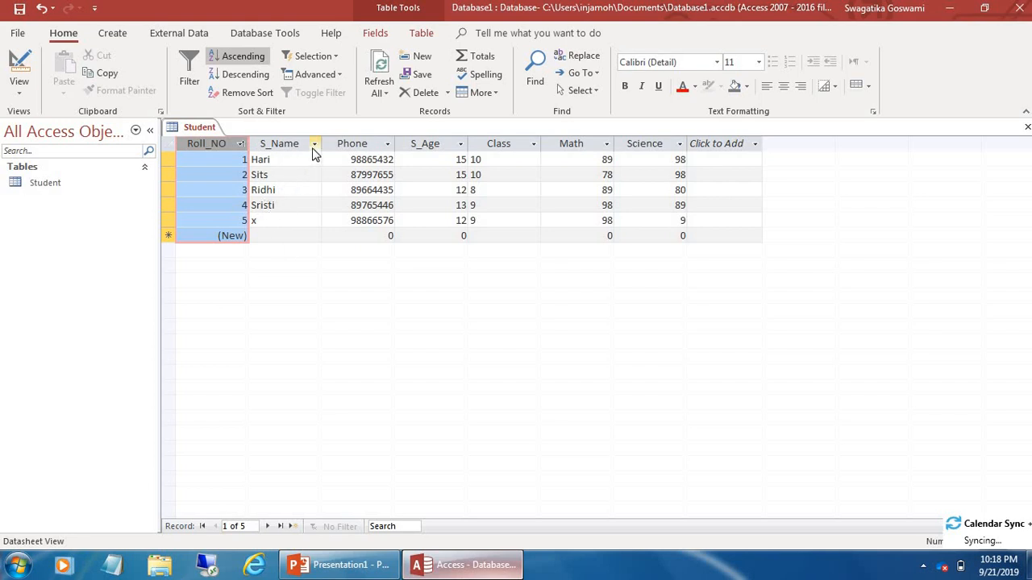
{"action": "left_click", "coordinate": [312, 150]}
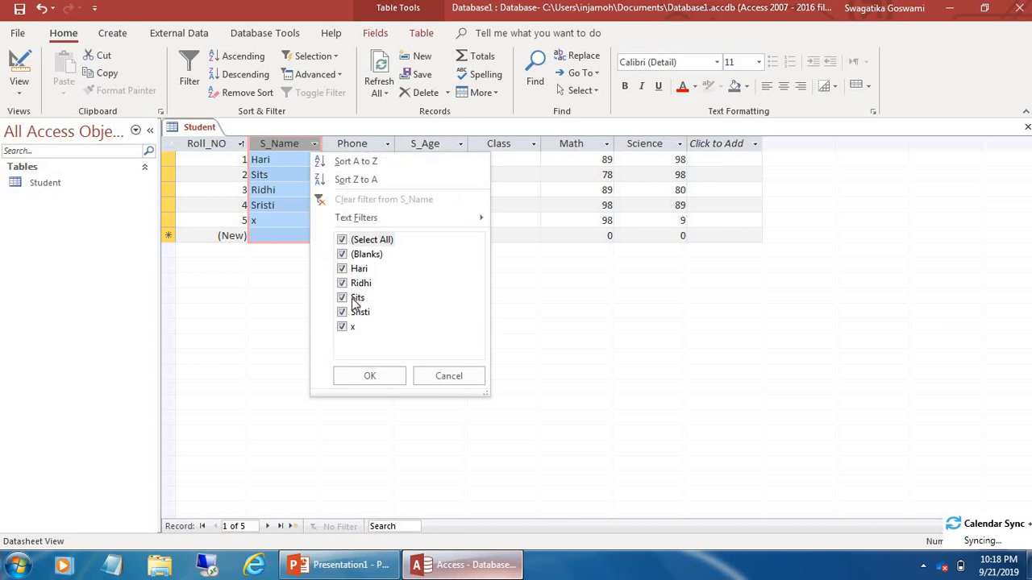
Filter S_Name to a single student, then toggle the filter off to show all five records
{"action": "left_click", "coordinate": [341, 240]}
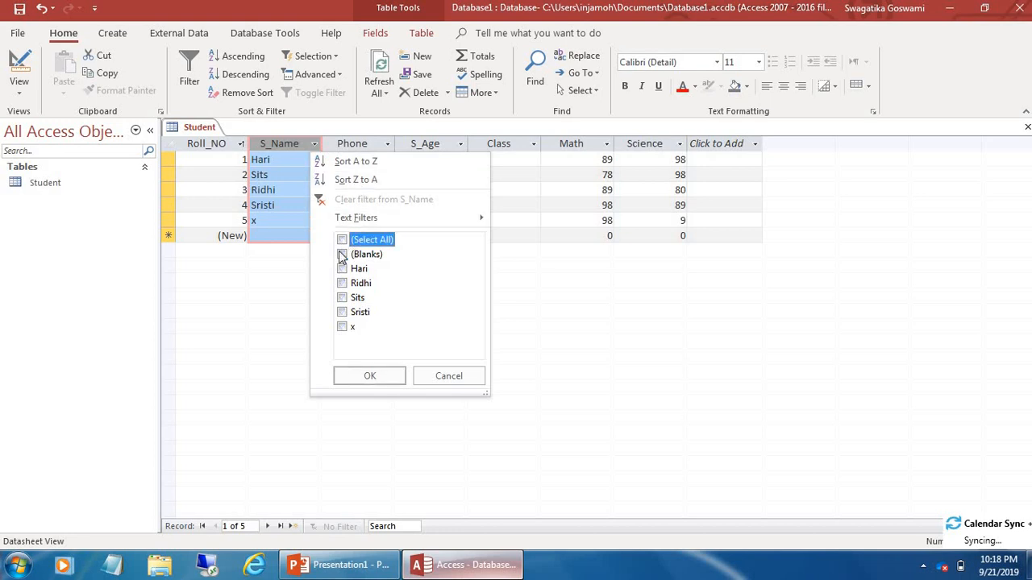
{"action": "left_click", "coordinate": [343, 299]}
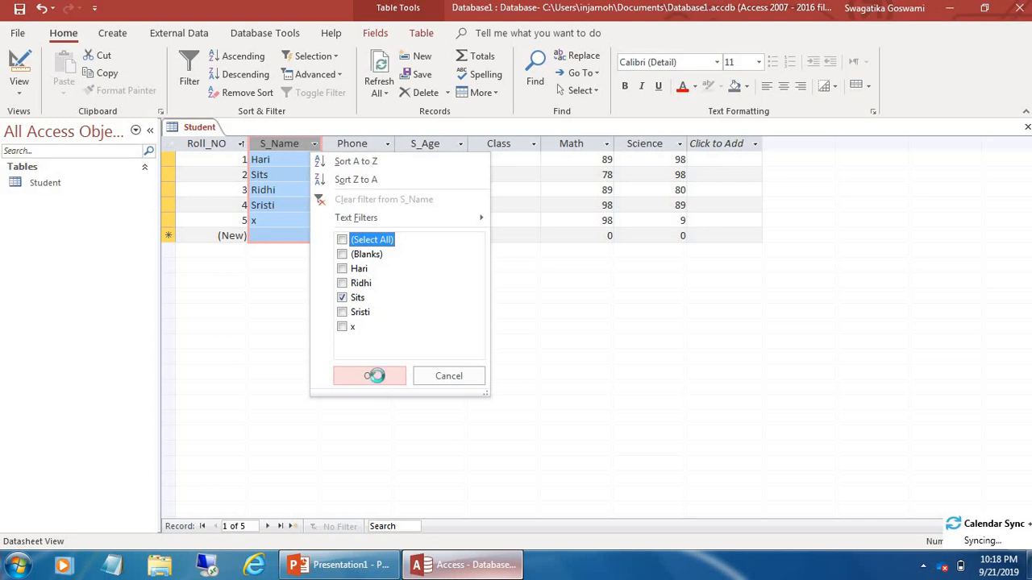
{"action": "left_click", "coordinate": [377, 379]}
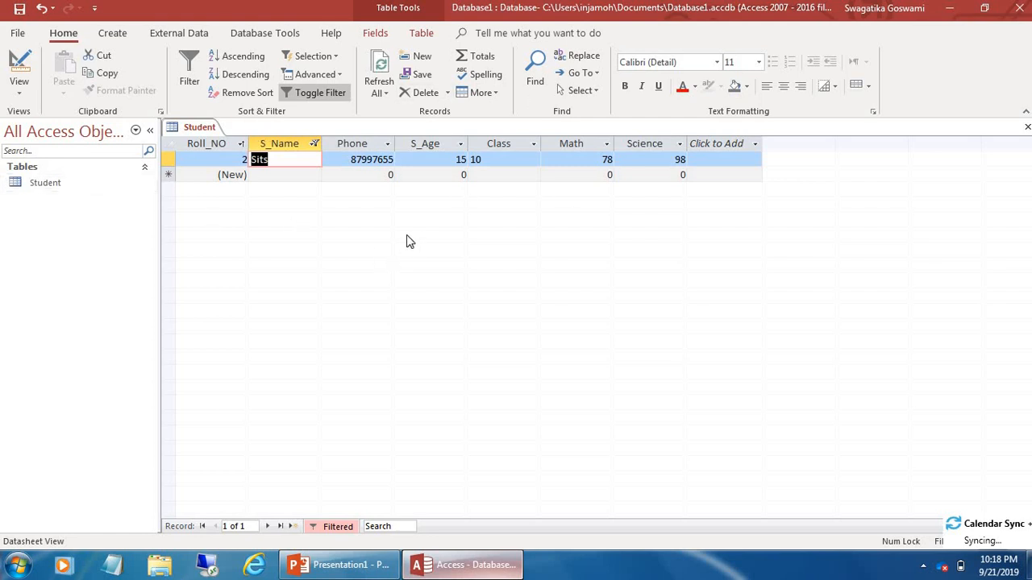
{"action": "left_click", "coordinate": [41, 9]}
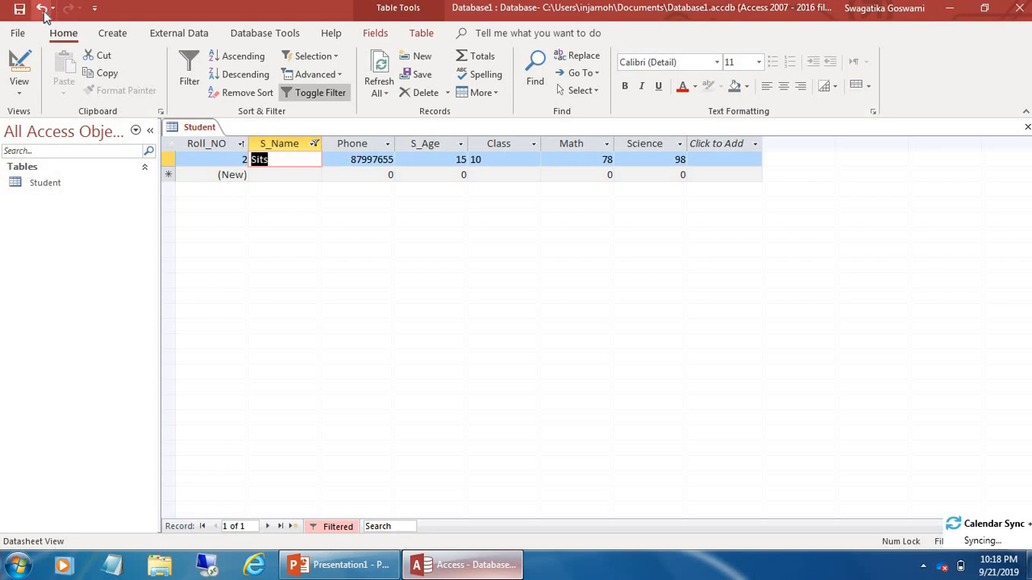
Filter the Phone column to three numbers, then toggle the filter off to show all five records
{"action": "left_click", "coordinate": [315, 144]}
{"action": "key", "text": "Escape"}
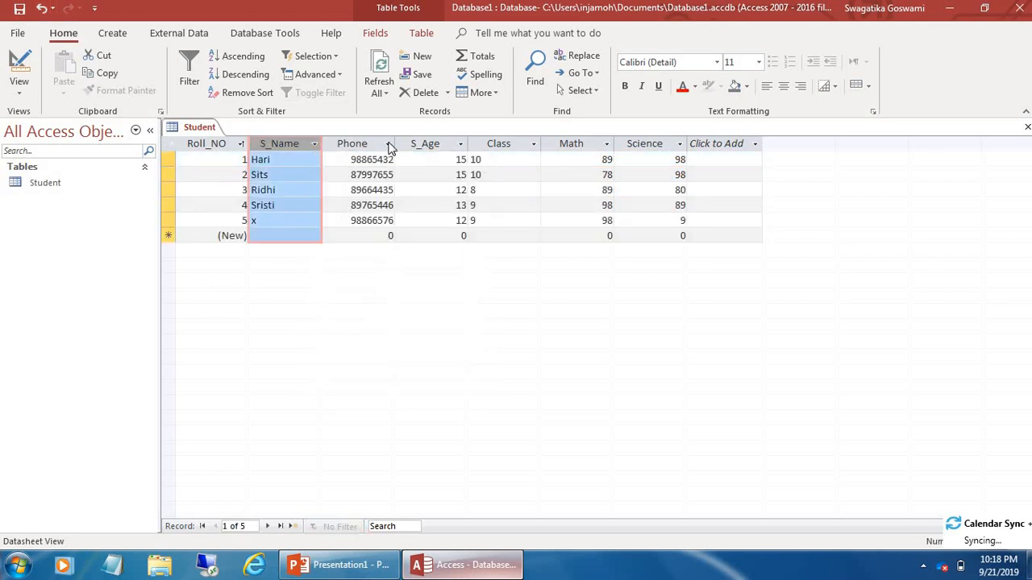
{"action": "left_click", "coordinate": [388, 143]}
{"action": "key", "text": "Escape"}
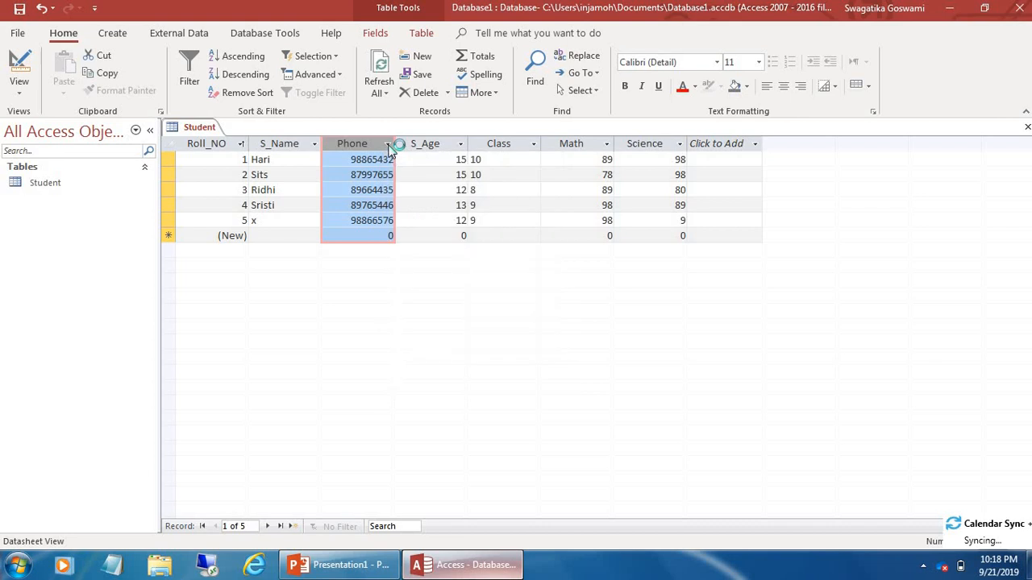
{"action": "left_click", "coordinate": [389, 145]}
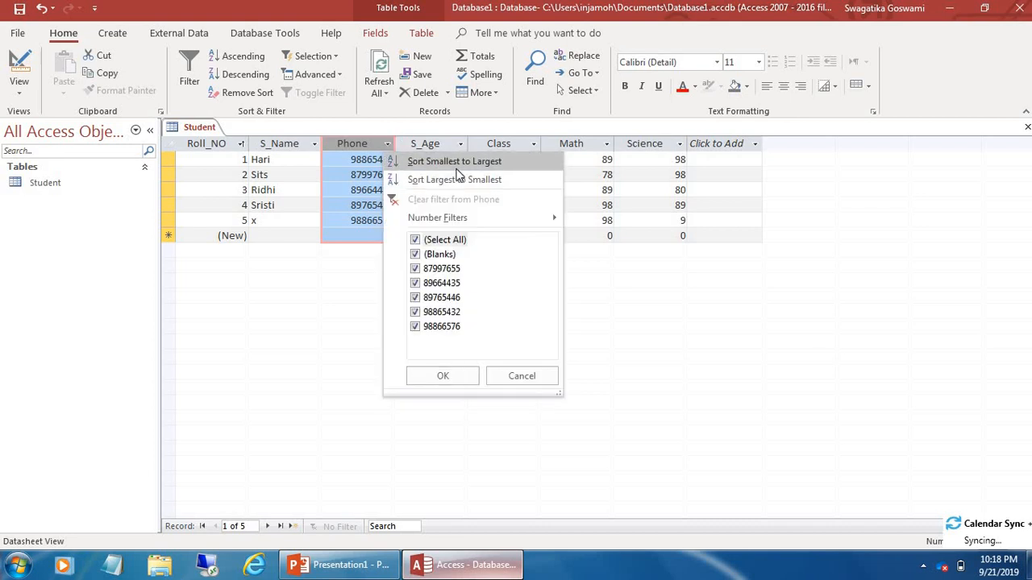
{"action": "left_click", "coordinate": [415, 297]}
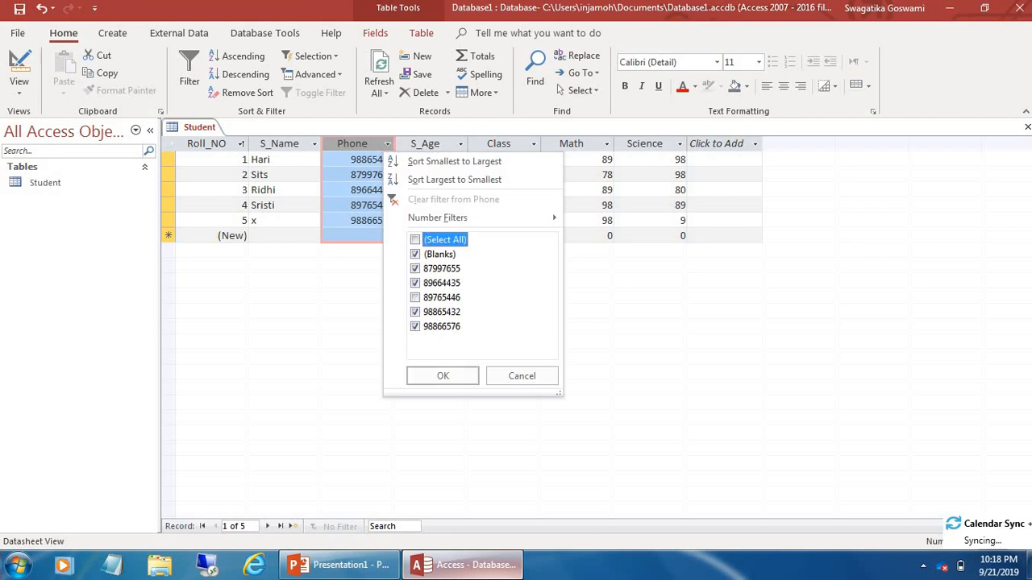
{"action": "left_click", "coordinate": [416, 283]}
{"action": "left_click", "coordinate": [415, 297]}
{"action": "left_click", "coordinate": [415, 326]}
{"action": "left_click", "coordinate": [415, 268]}
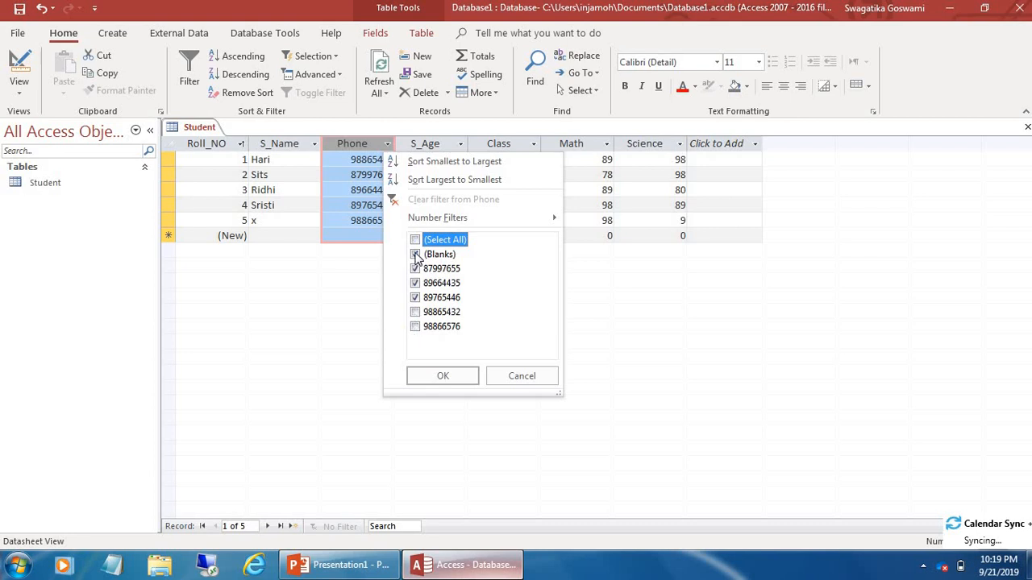
{"action": "left_click", "coordinate": [470, 377]}
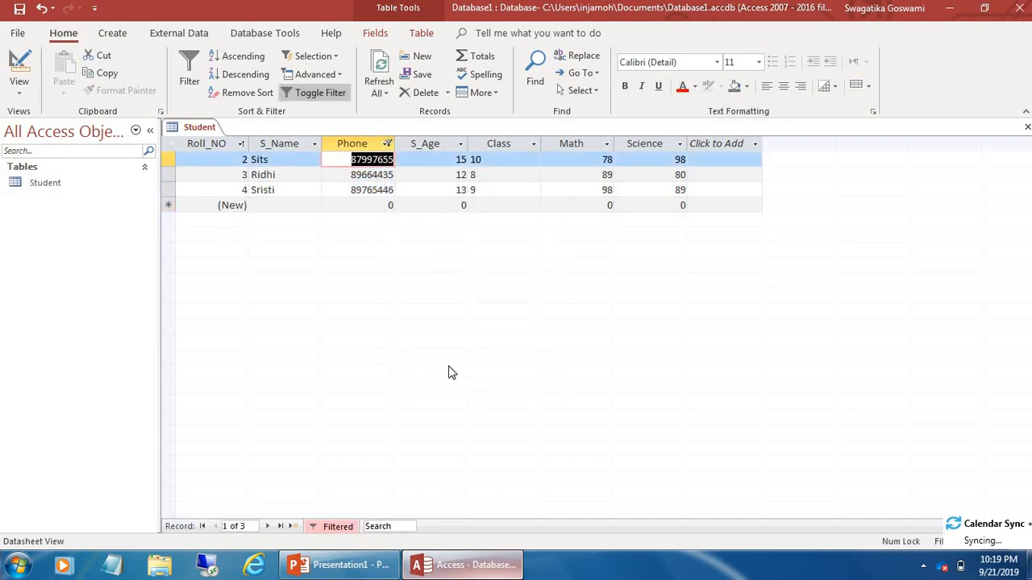
{"action": "left_click", "coordinate": [42, 8]}
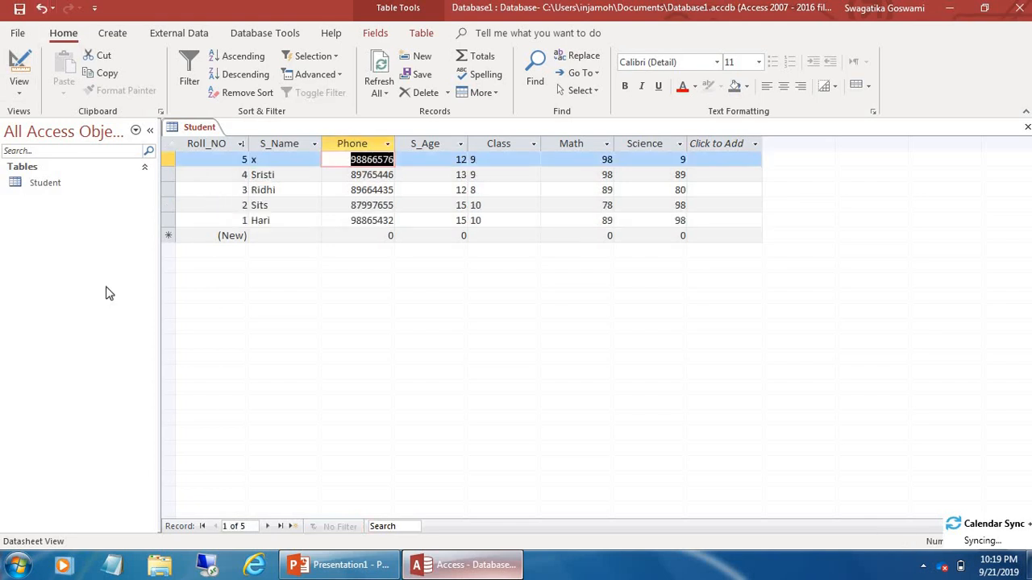
Sort the records by Math smallest to largest, then by Science largest to smallest
{"action": "left_click", "coordinate": [607, 144]}
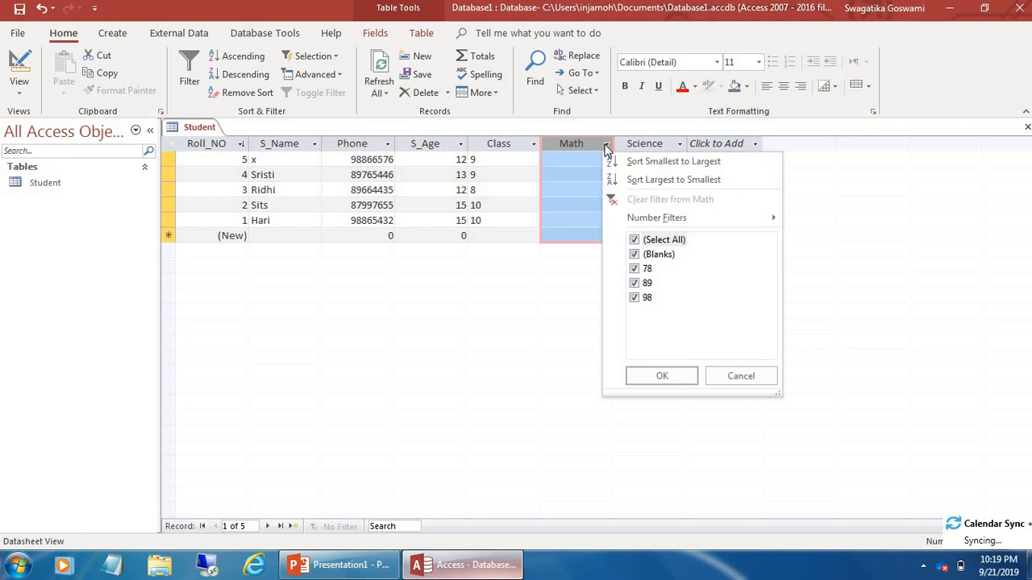
{"action": "left_click", "coordinate": [649, 162]}
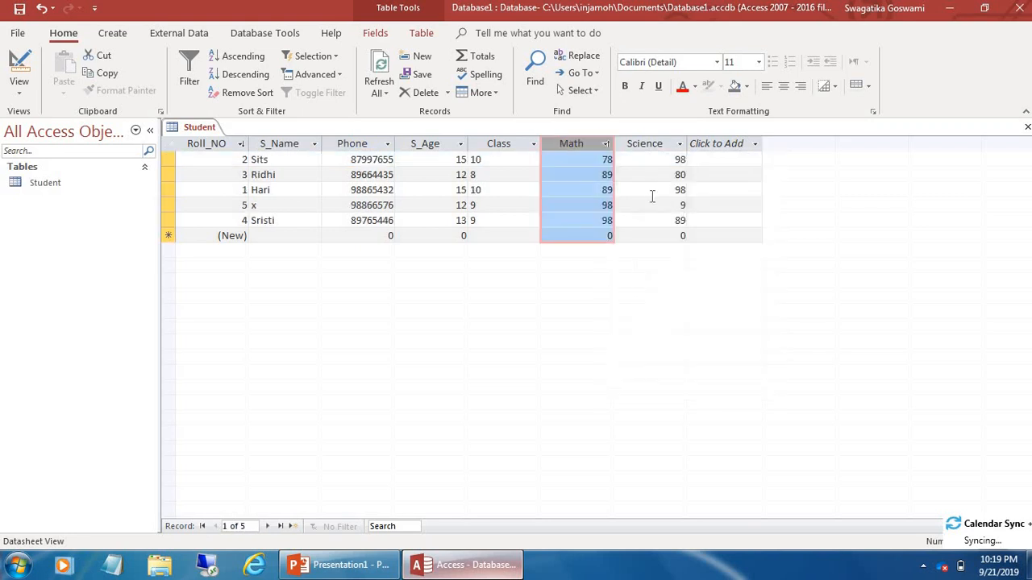
{"action": "left_click", "coordinate": [675, 146]}
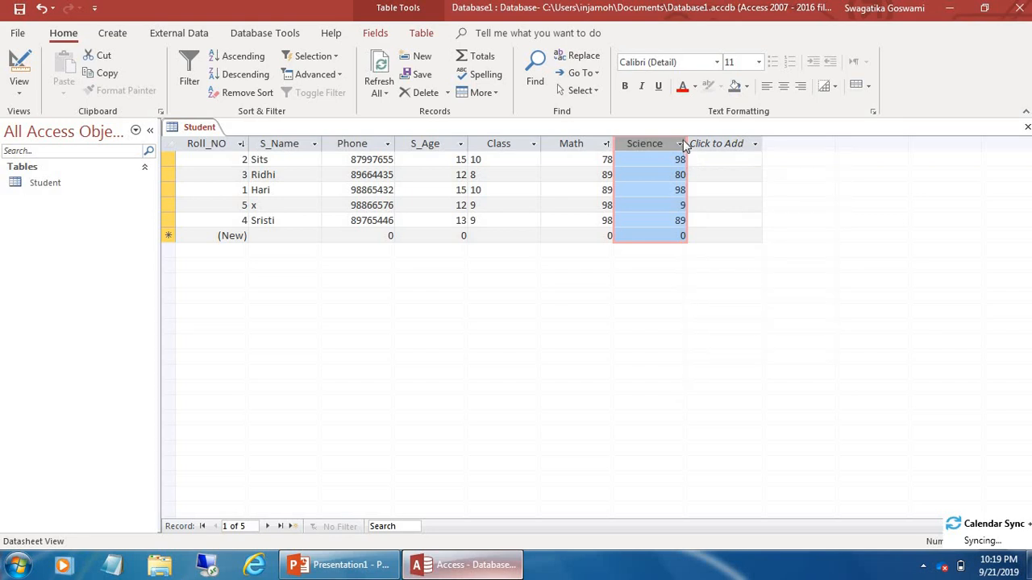
{"action": "left_click", "coordinate": [680, 145]}
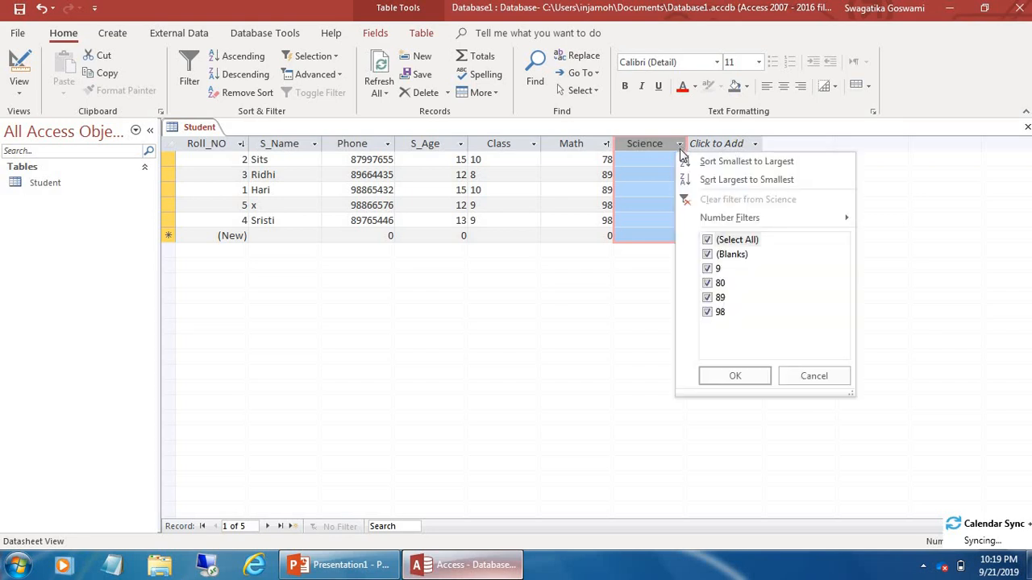
{"action": "left_click", "coordinate": [717, 180]}
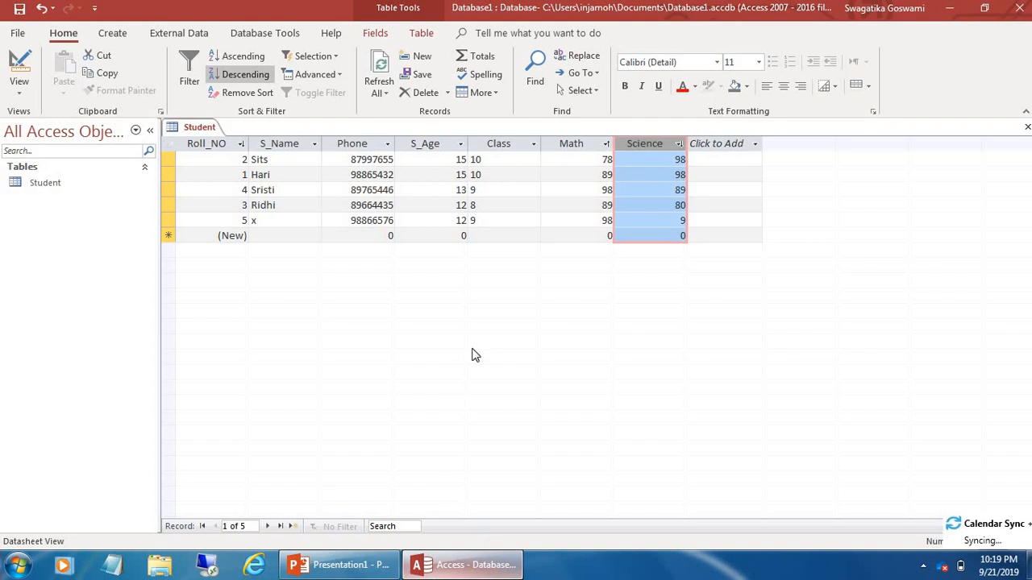
Sort the records by Class Z to A, then switch to the PowerPoint presentation
{"action": "left_click", "coordinate": [533, 144]}
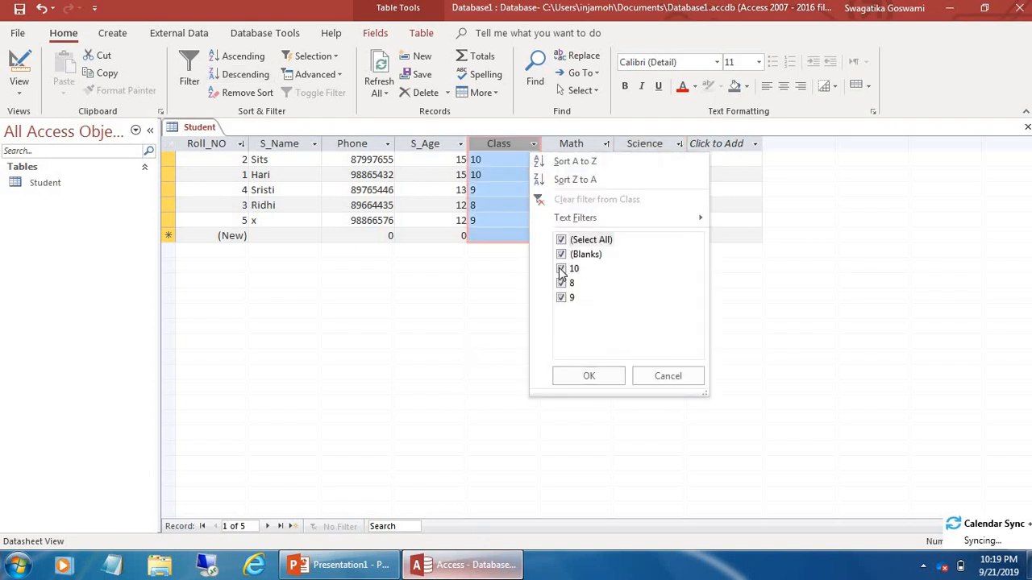
{"action": "left_click", "coordinate": [571, 181]}
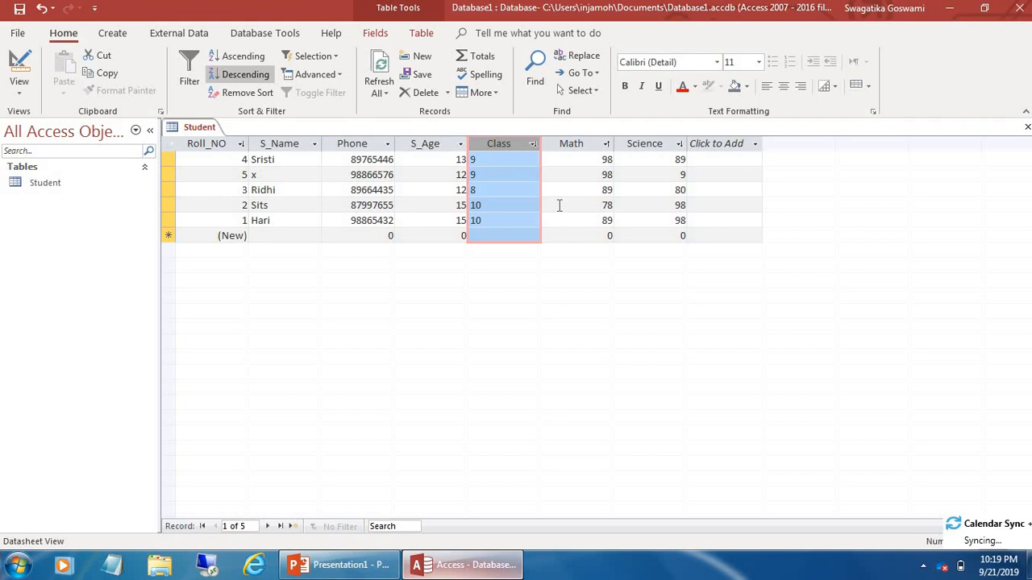
{"action": "left_click", "coordinate": [342, 565]}
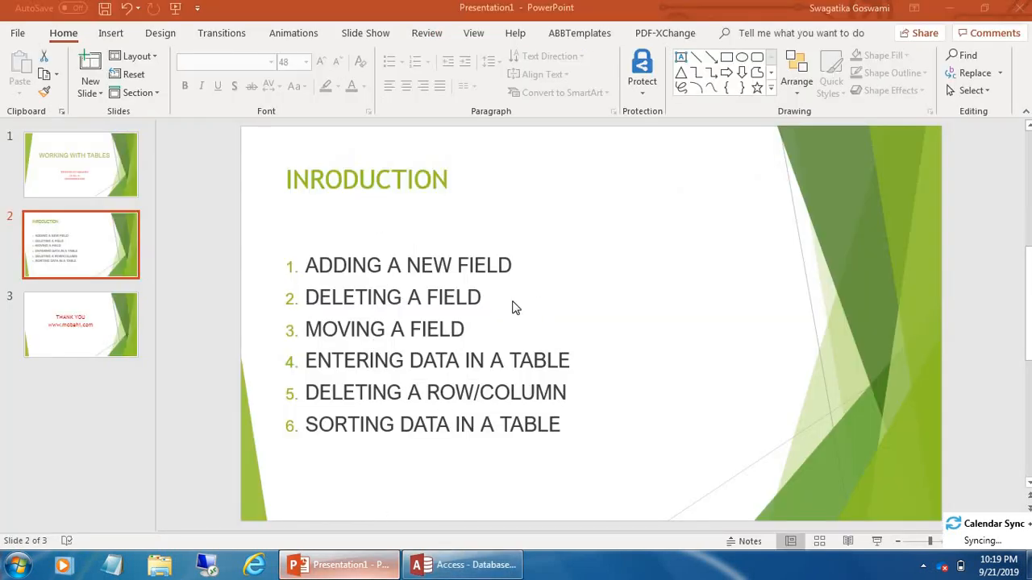